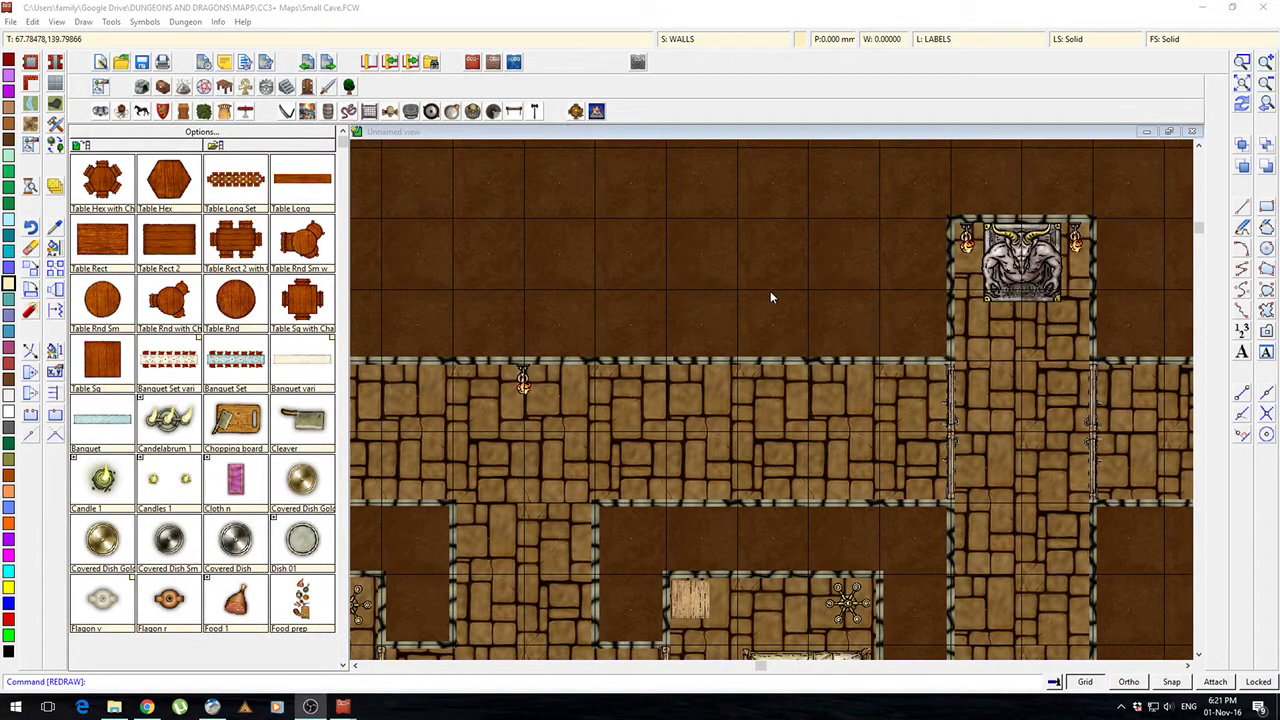
Step: Look over the whole Small Cave dungeon map, including the four small bedrooms around the central corridor
scroll(679, 312, "down", 2)
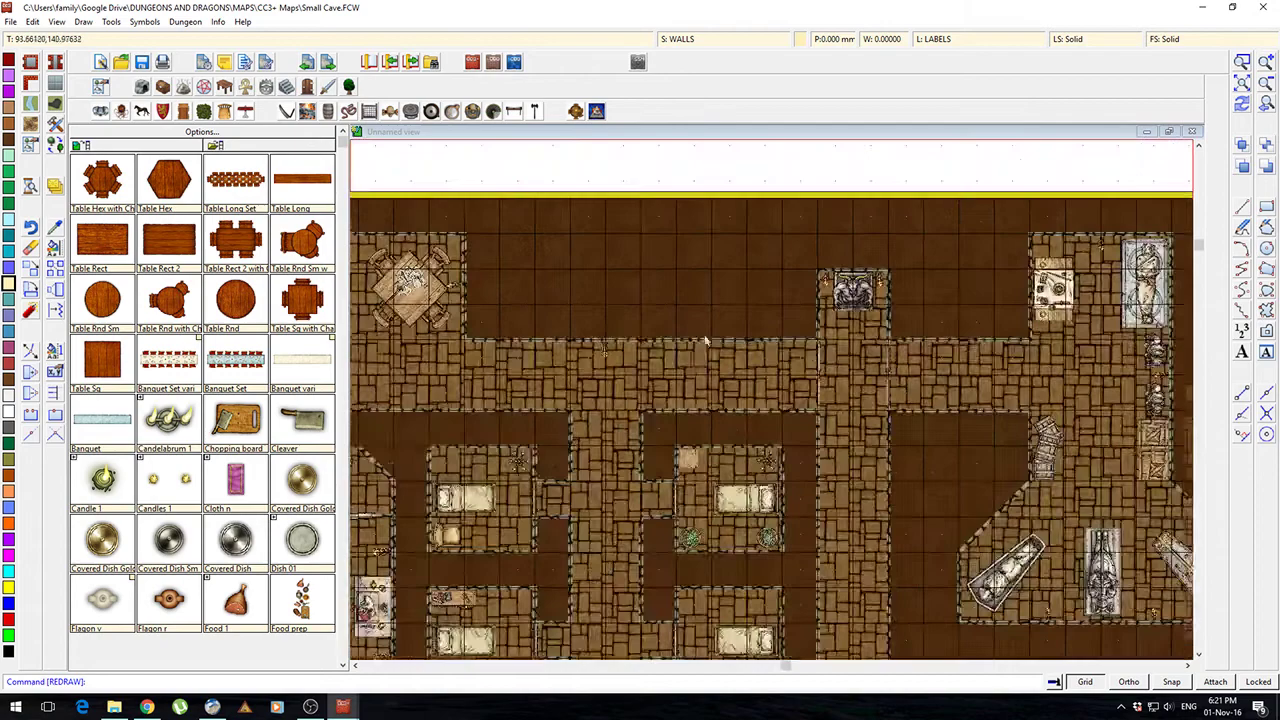
left_click_drag(692, 390, 810, 256)
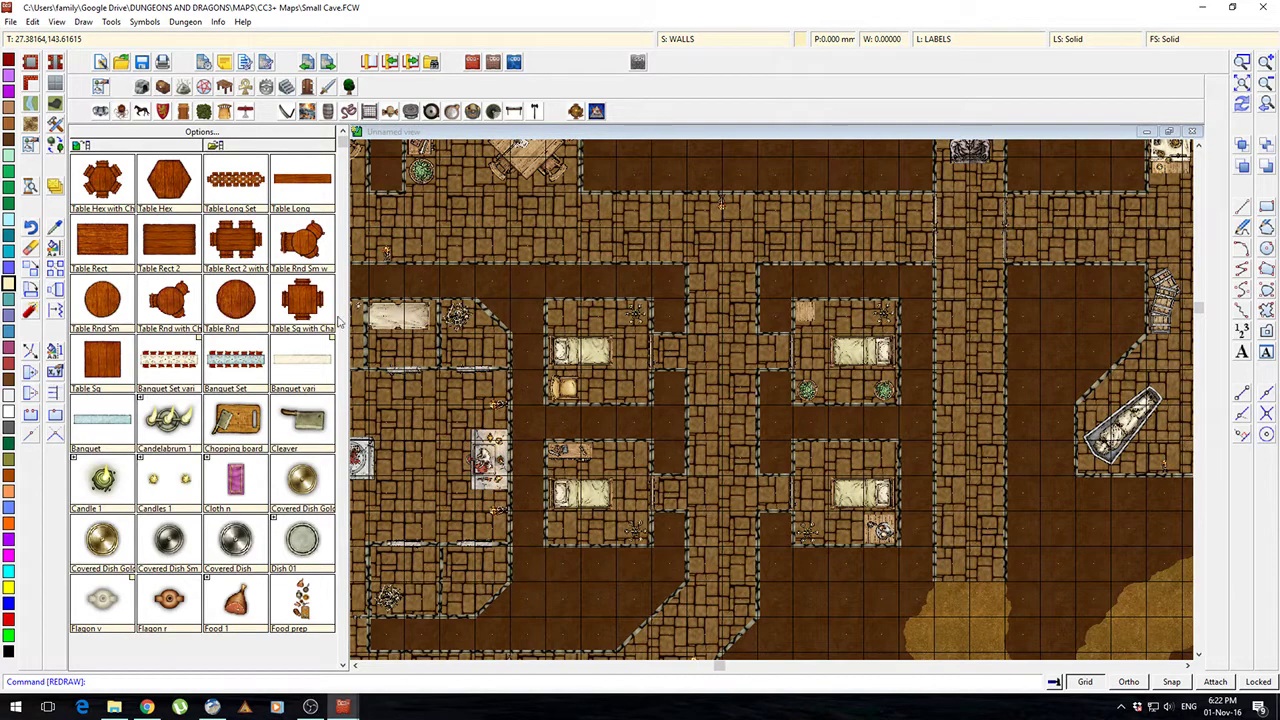
scroll(878, 418, "down", 2)
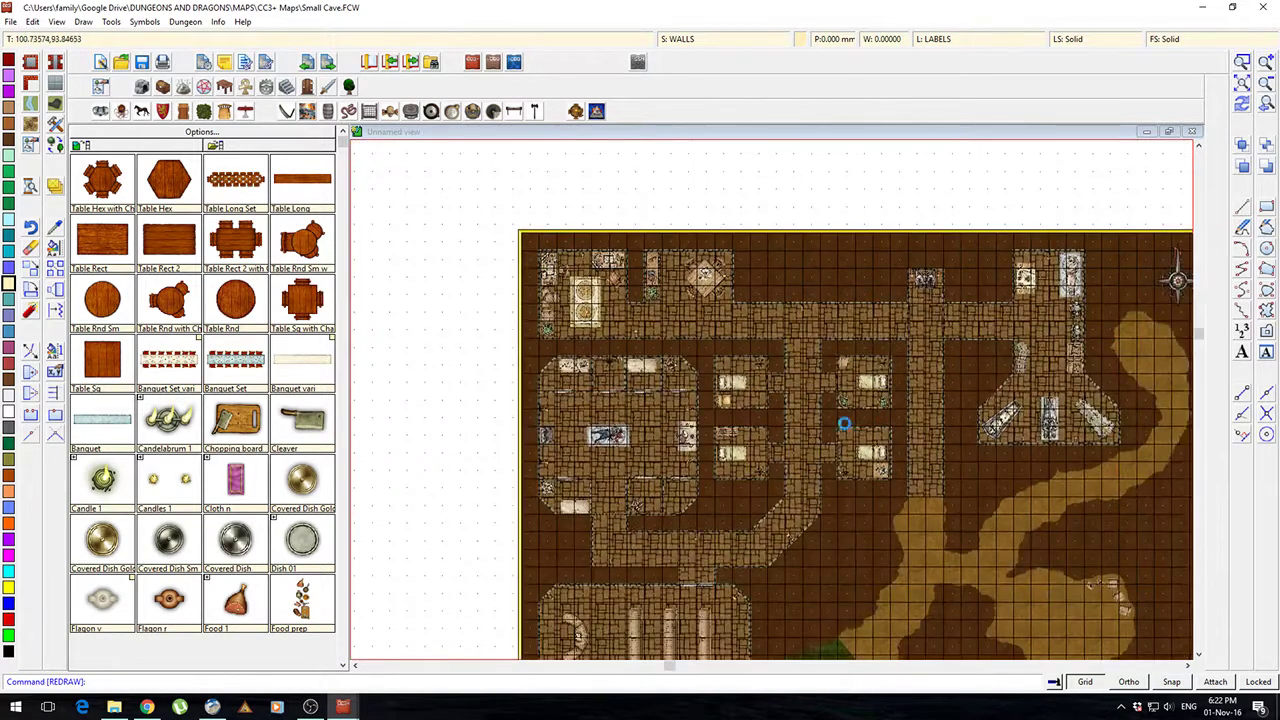
left_click_drag(846, 426, 792, 461)
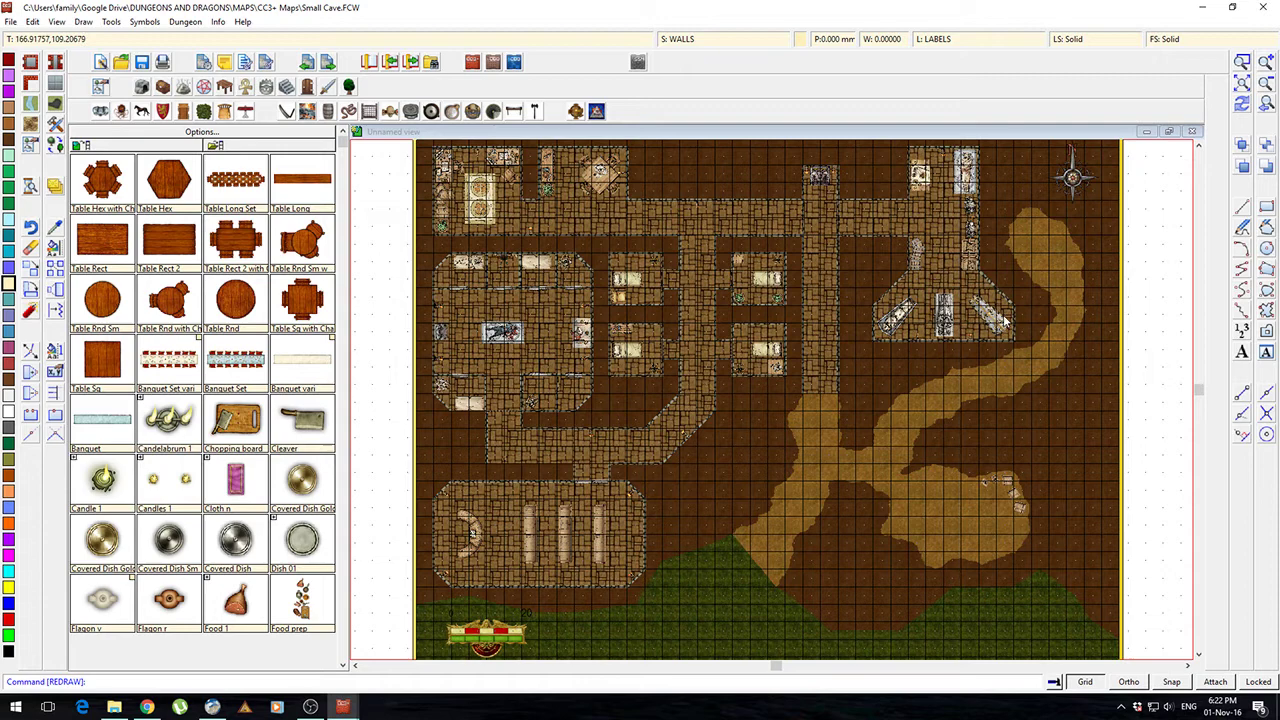
left_click_drag(748, 397, 864, 454)
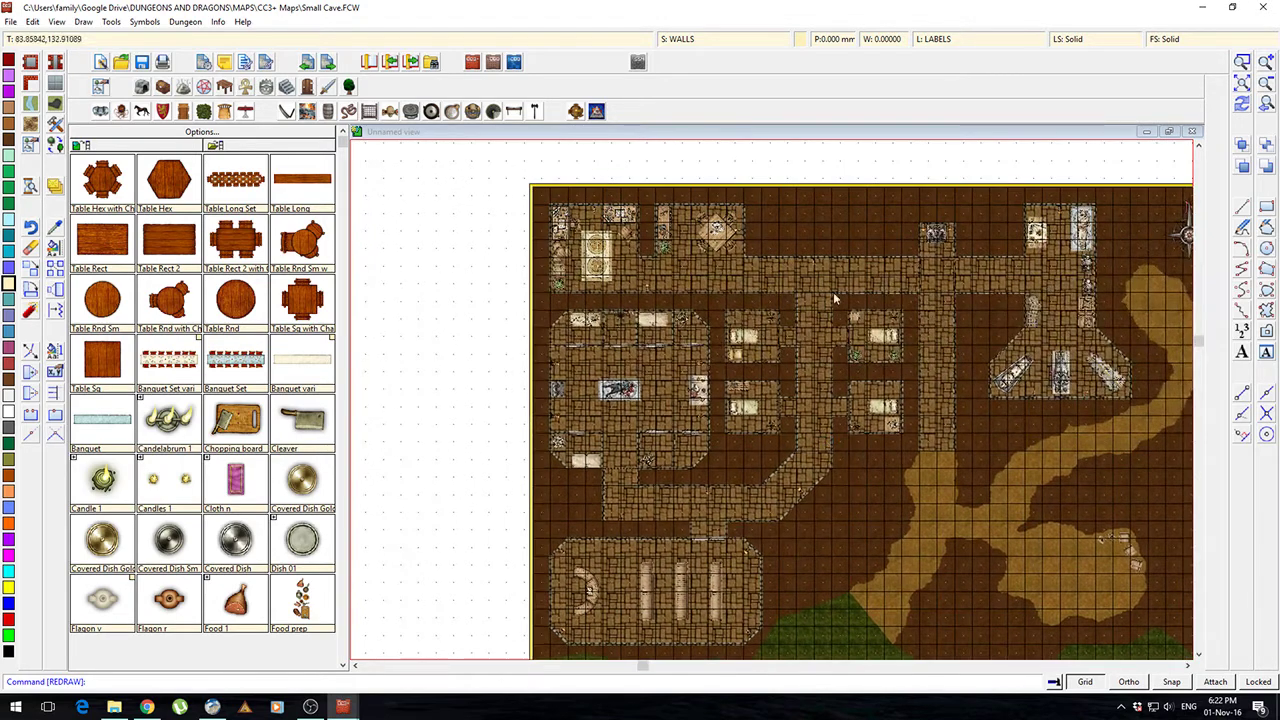
left_click_drag(855, 503, 683, 534)
scroll(740, 430, "up", 2)
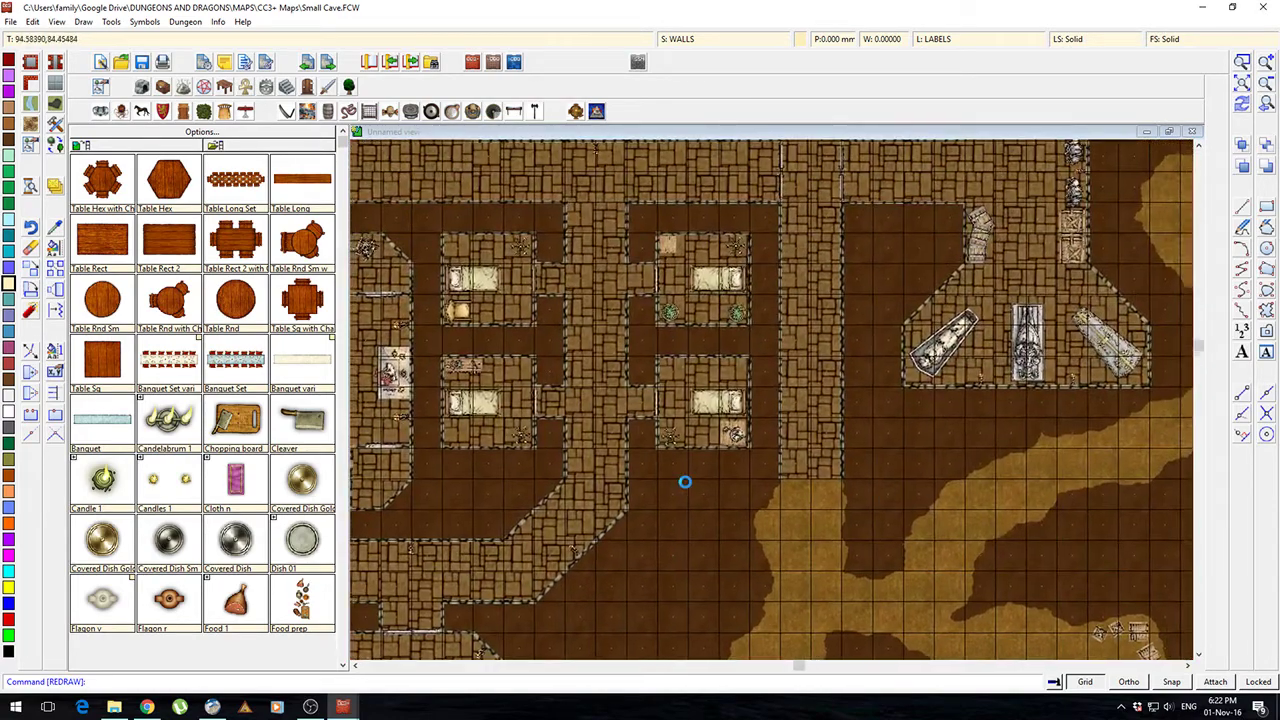
scroll(686, 488, "up", 2)
left_click_drag(686, 488, 844, 573)
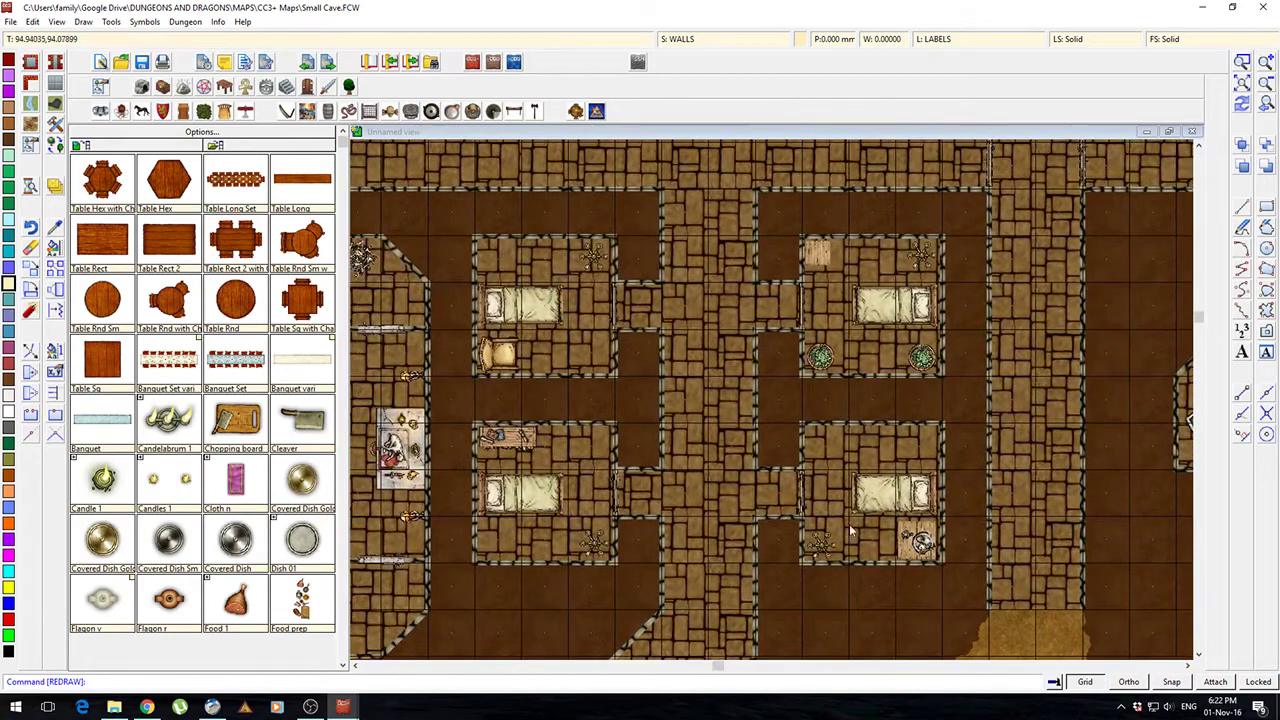
Step: Examine the cell block with the central torture table and the bench-filled hall below it
scroll(851, 537, "down", 2)
left_click_drag(640, 616, 896, 481)
scroll(811, 463, "up", 2)
left_click_drag(740, 307, 777, 426)
scroll(772, 440, "up", 1)
scroll(774, 460, "down", 2)
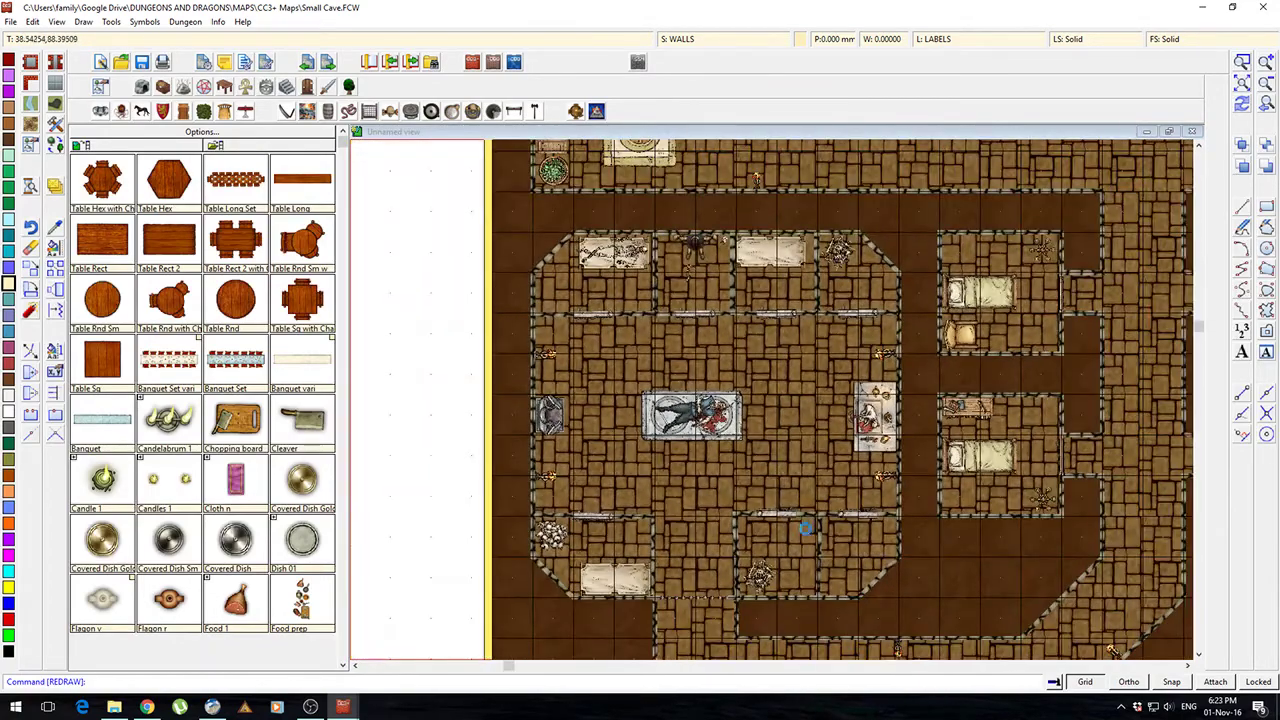
left_click_drag(805, 529, 765, 270)
left_click_drag(749, 560, 749, 418)
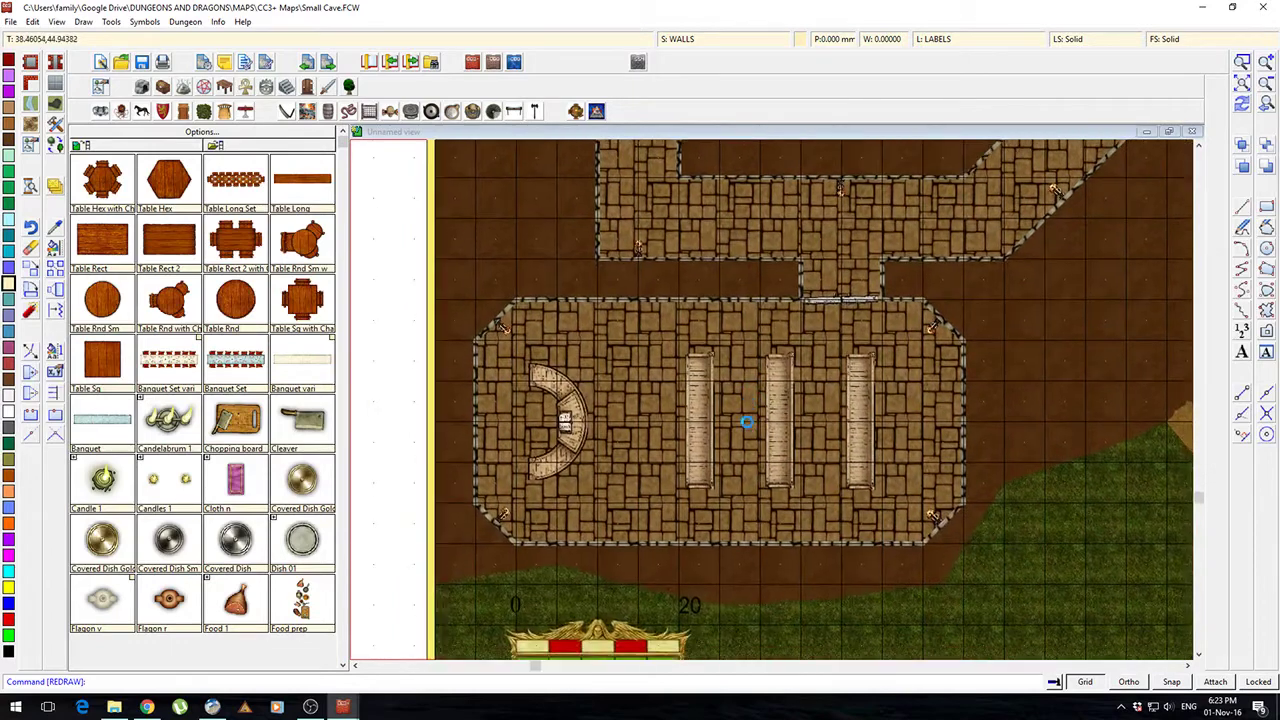
scroll(742, 421, "up", 2)
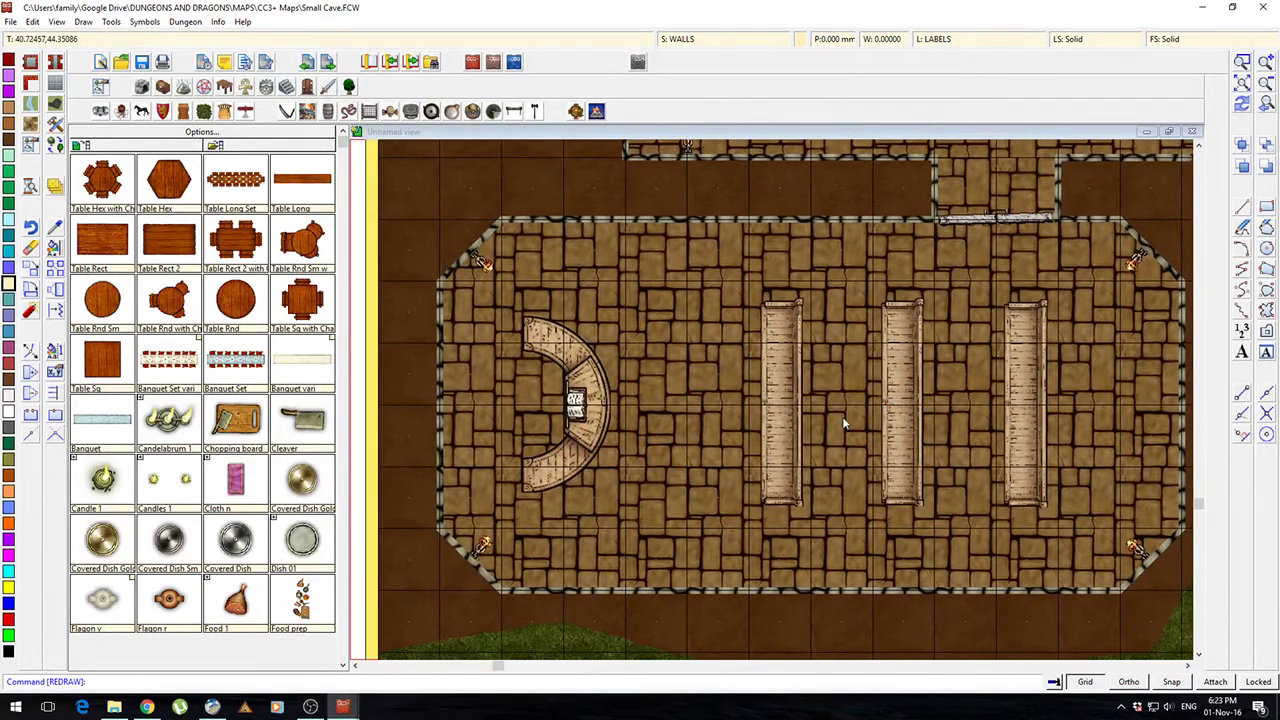
Step: Examine the furnished study and the adjoining room with the square table in the map's upper-left corner
scroll(843, 417, "down", 2)
left_click_drag(910, 228, 855, 607)
left_click_drag(850, 380, 874, 477)
scroll(877, 480, "up", 2)
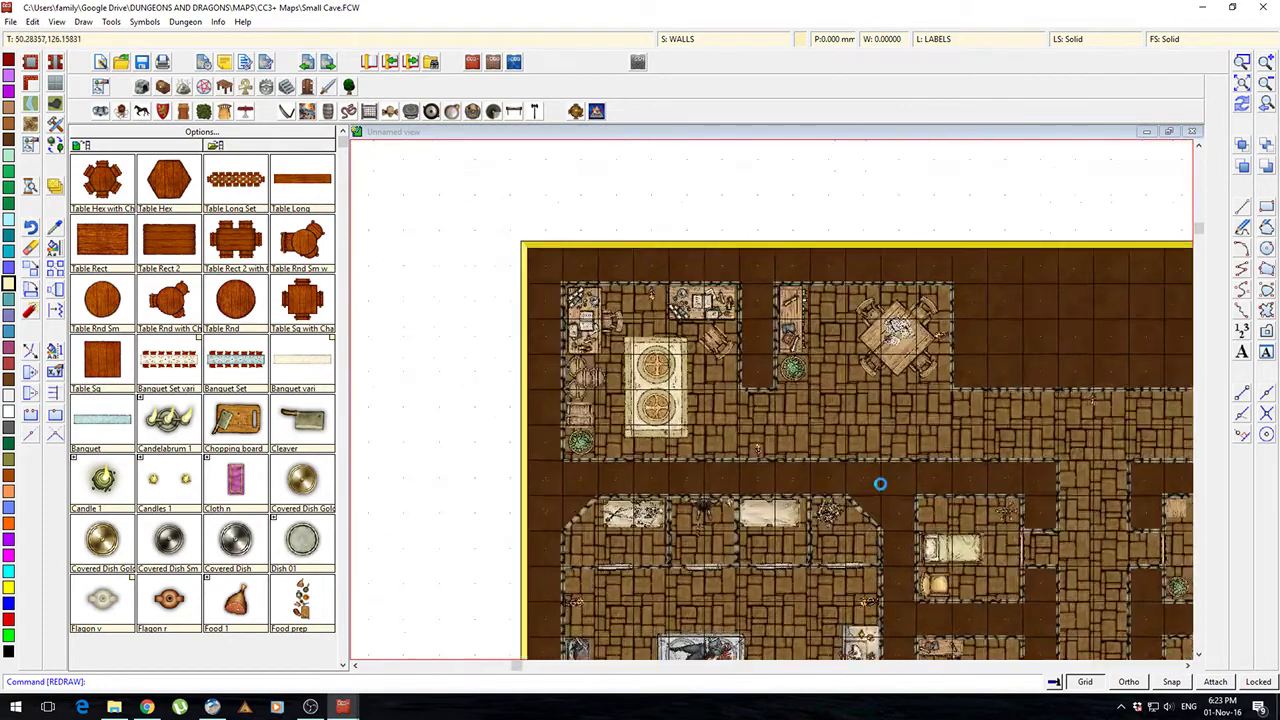
left_click_drag(793, 428, 876, 484)
scroll(875, 478, "up", 1)
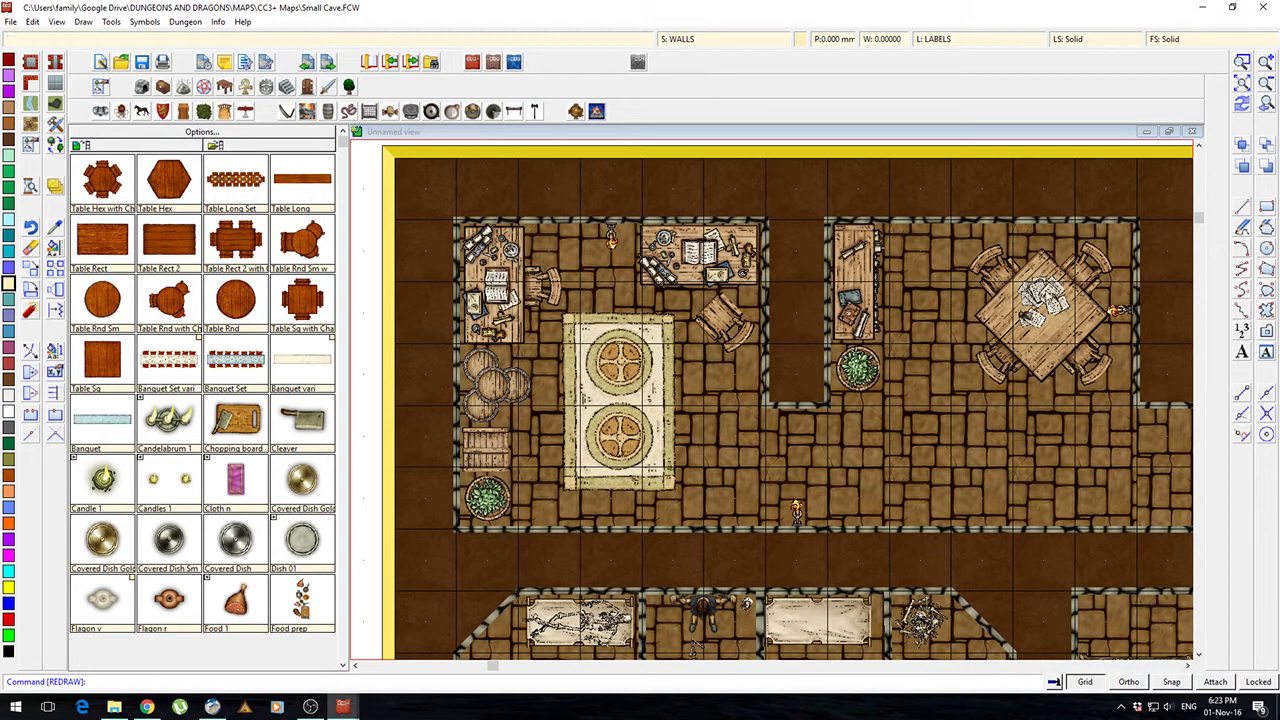
left_click_drag(922, 421, 867, 418)
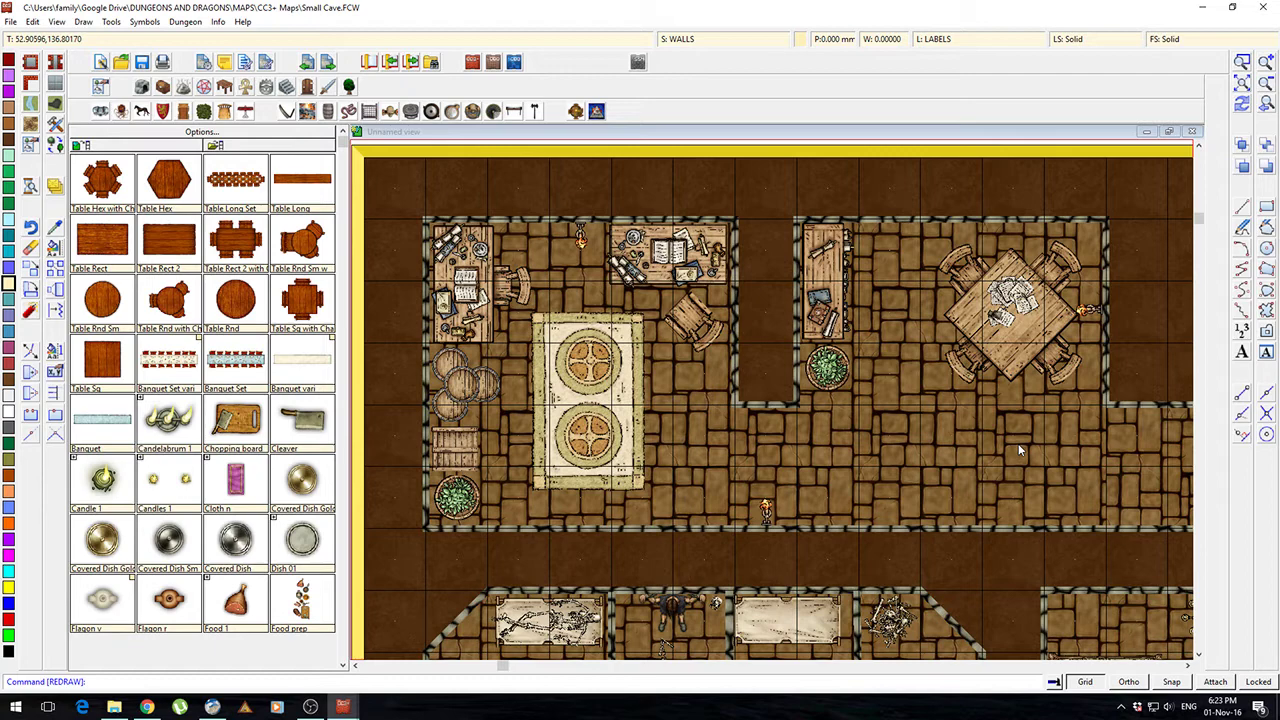
left_click_drag(1102, 560, 982, 550)
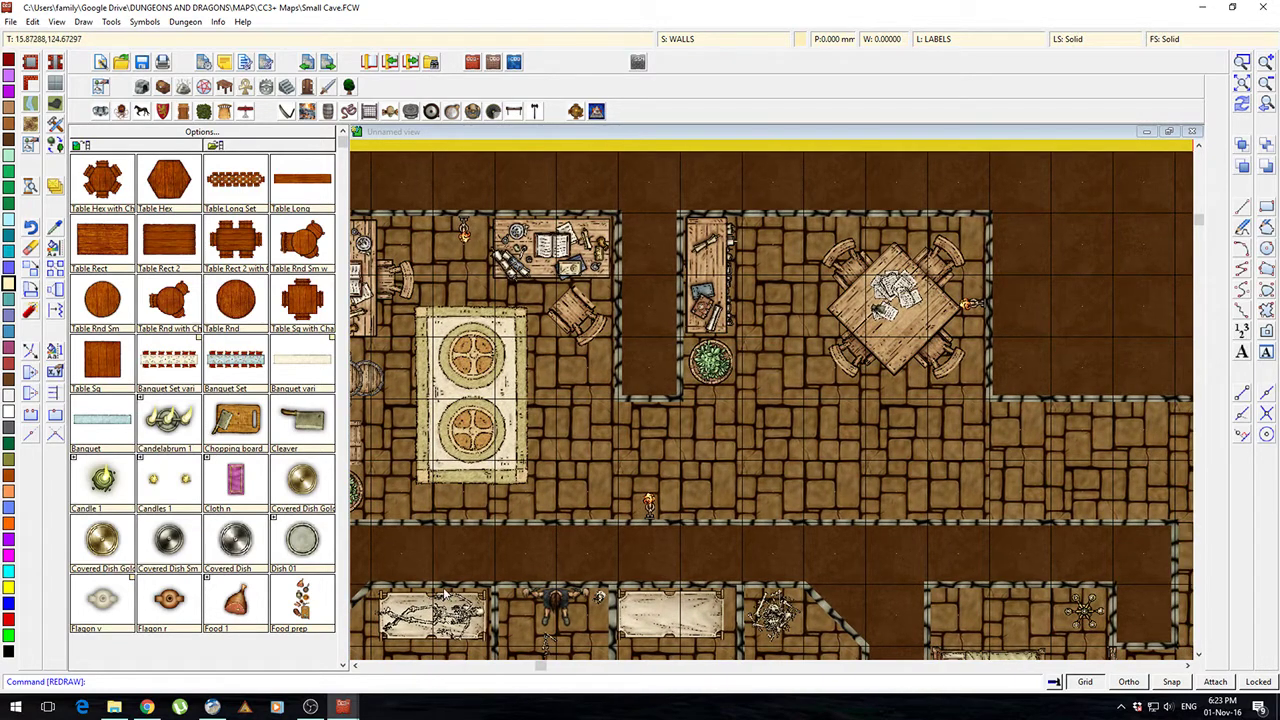
Step: Inspect the upper corridor around the horned statue alcove and the empty ground north of it as a site for a new room
left_click_drag(1080, 528, 491, 471)
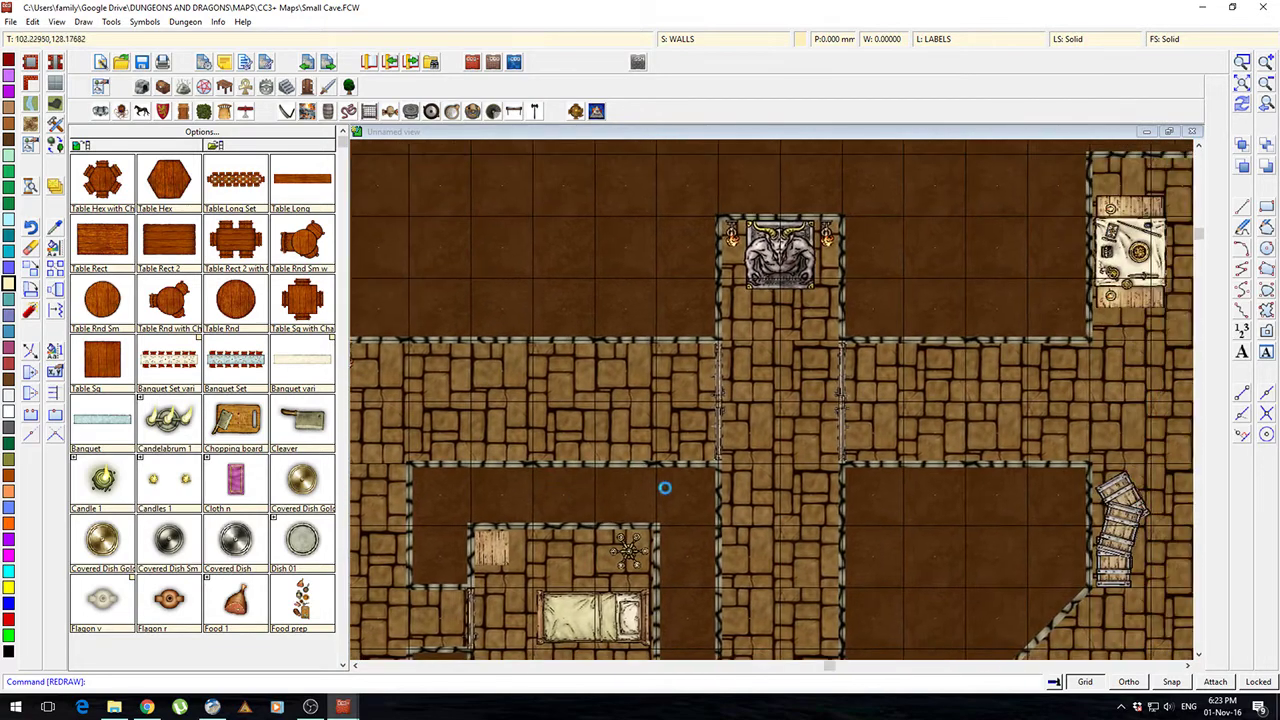
left_click_drag(983, 594, 934, 471)
left_click_drag(867, 556, 857, 648)
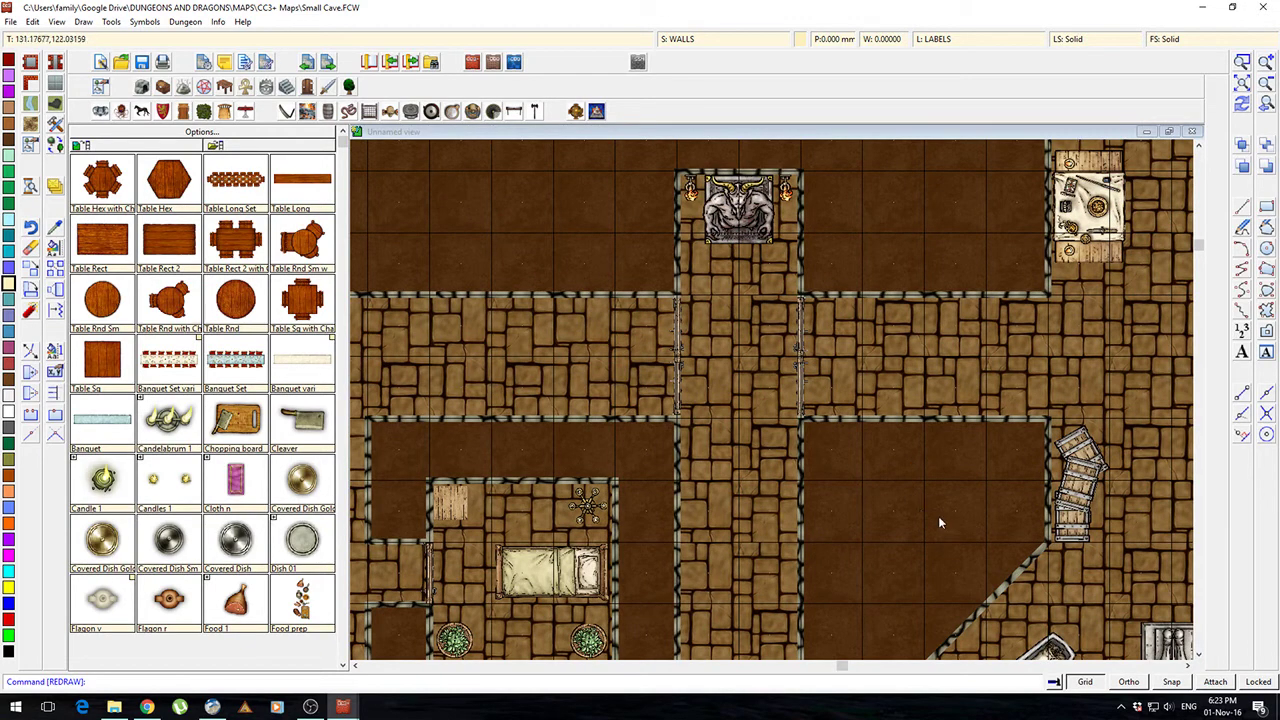
scroll(952, 532, "down", 2)
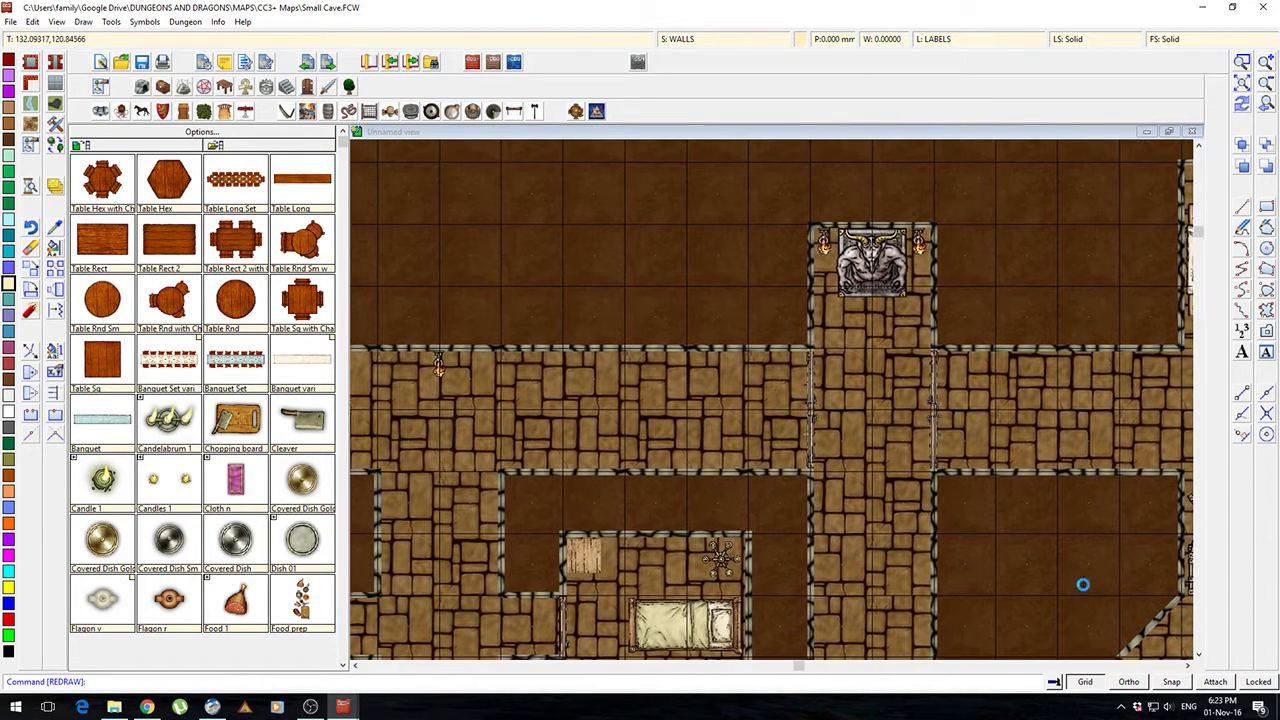
scroll(818, 545, "up", 2)
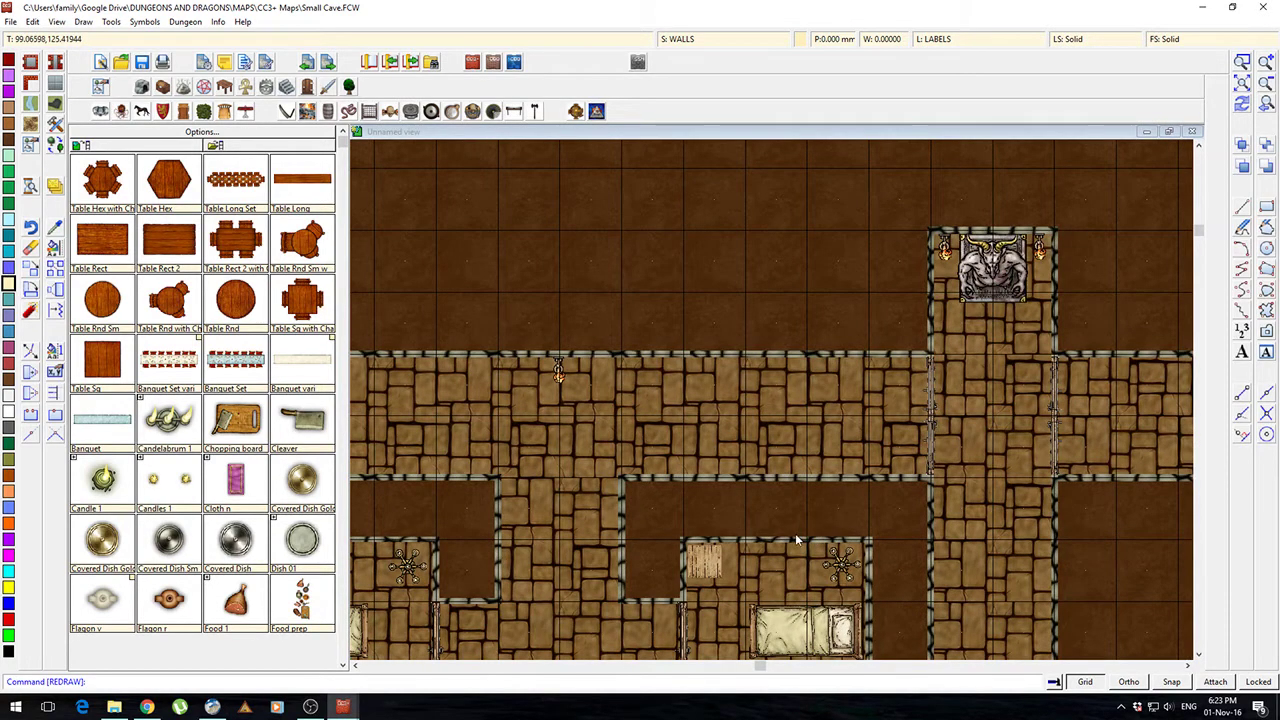
scroll(806, 540, "down", 1)
left_click_drag(816, 334, 649, 338)
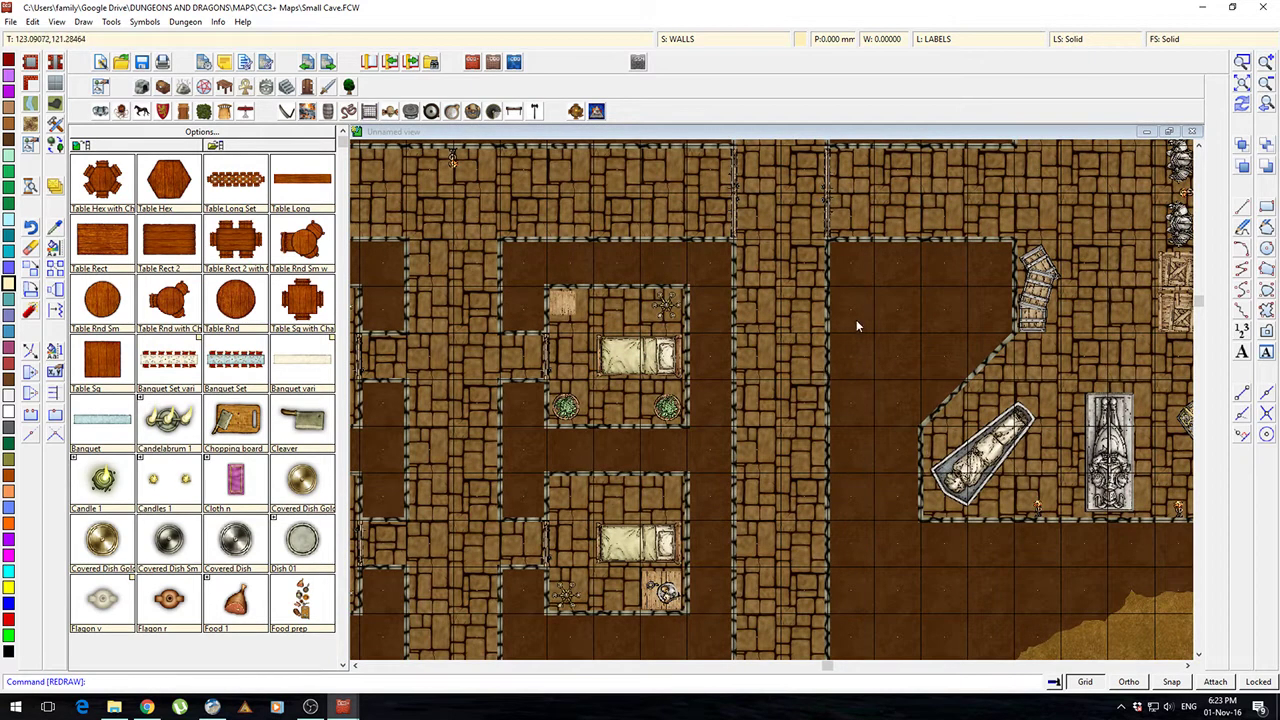
left_click_drag(857, 324, 927, 484)
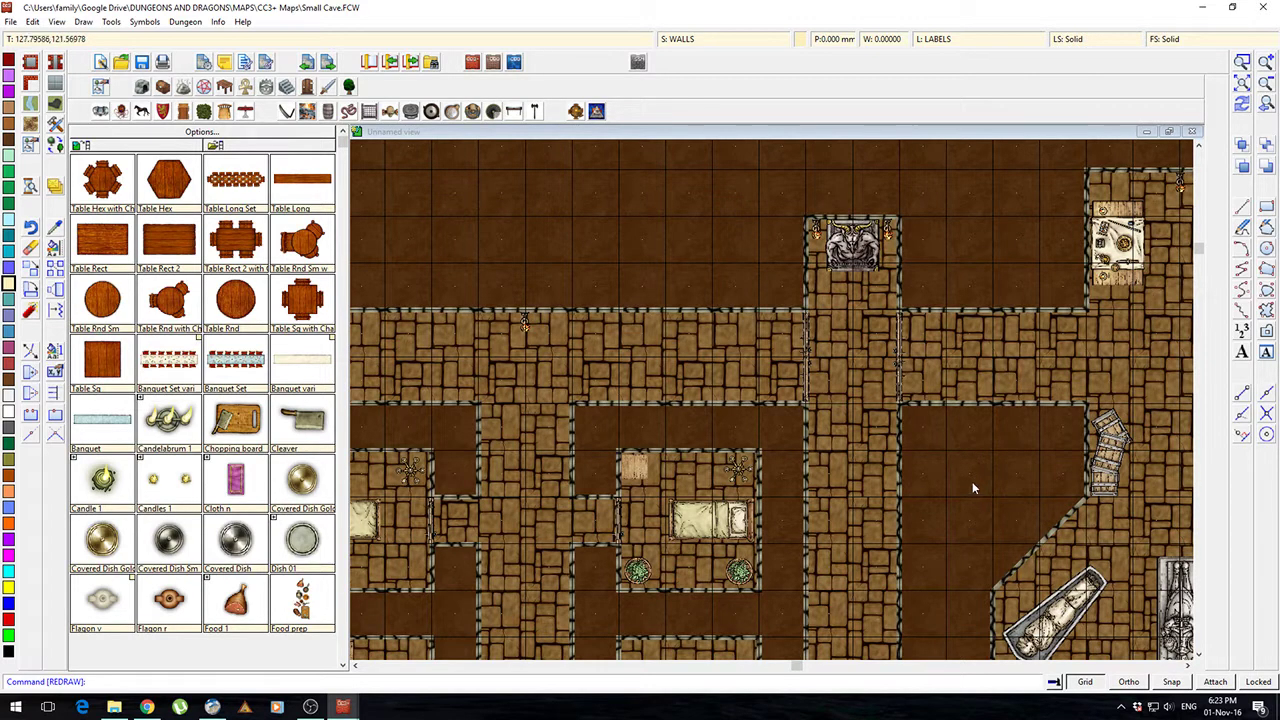
left_click_drag(972, 488, 856, 519)
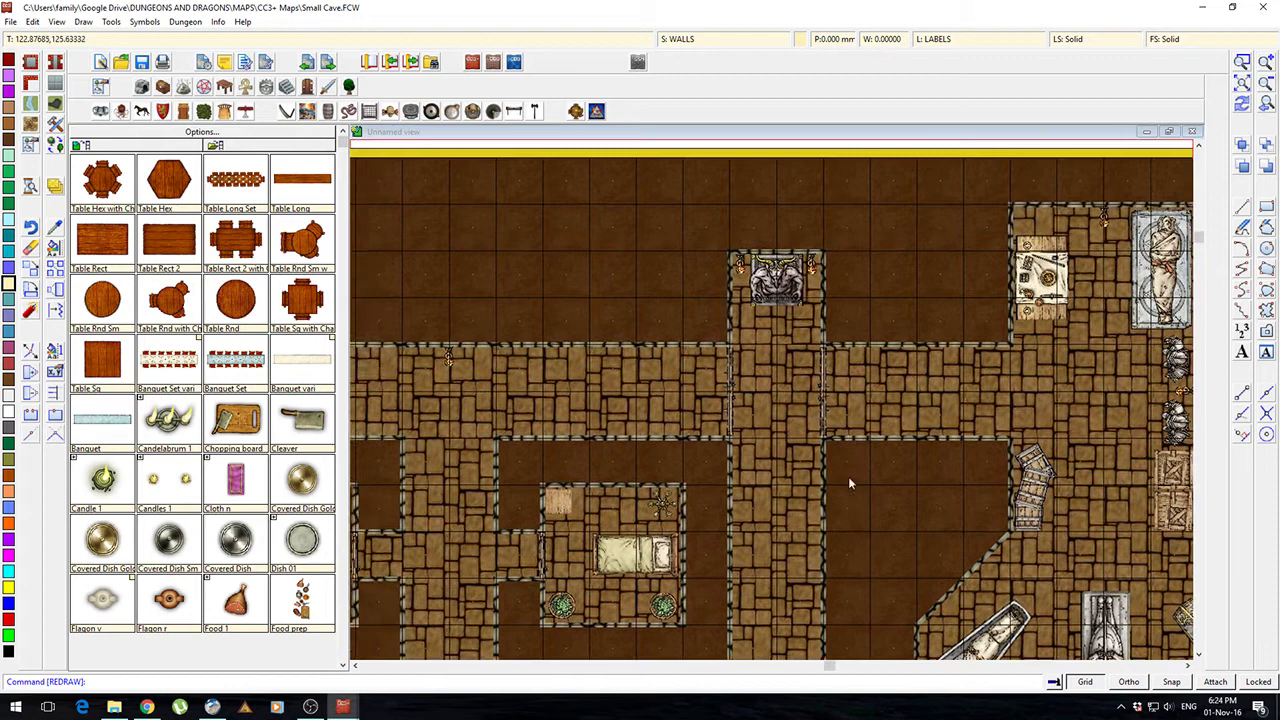
left_click_drag(661, 310, 891, 397)
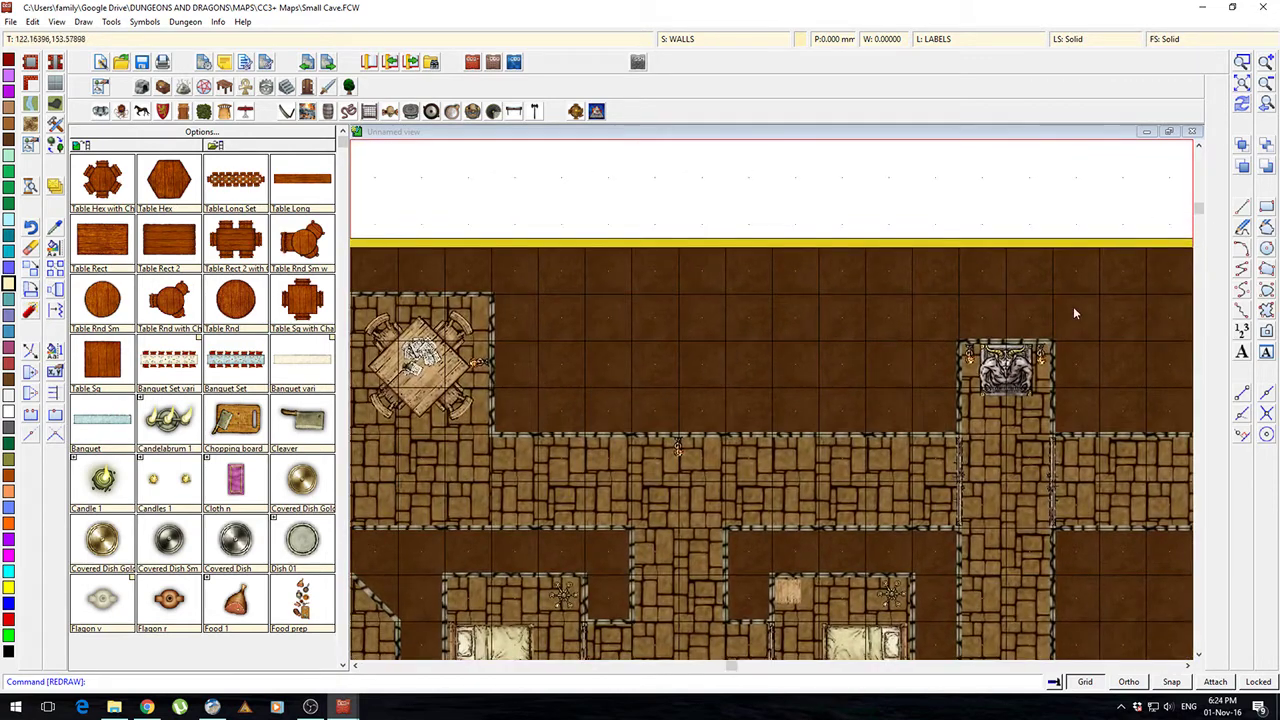
scroll(899, 500, "up", 1)
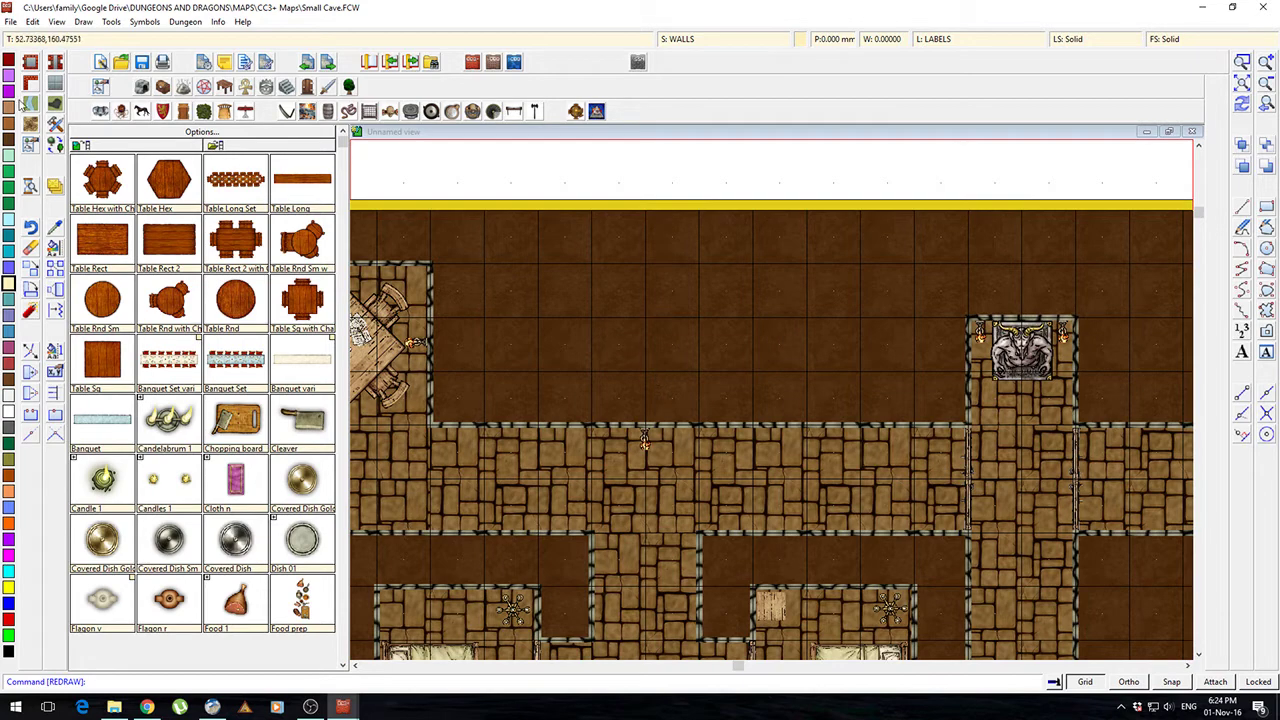
Step: Choose the "Floor, Chequered" drawing tool from the Dungeon CC3 style
left_click(52, 86)
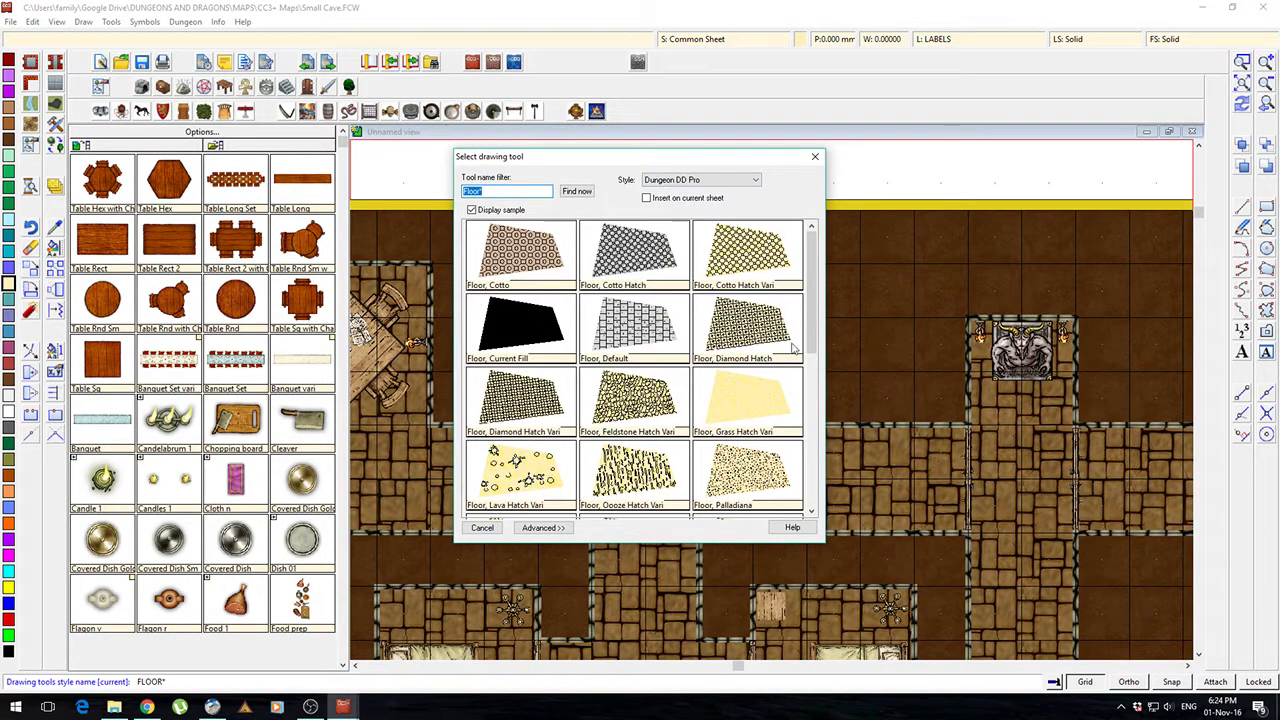
left_click(710, 180)
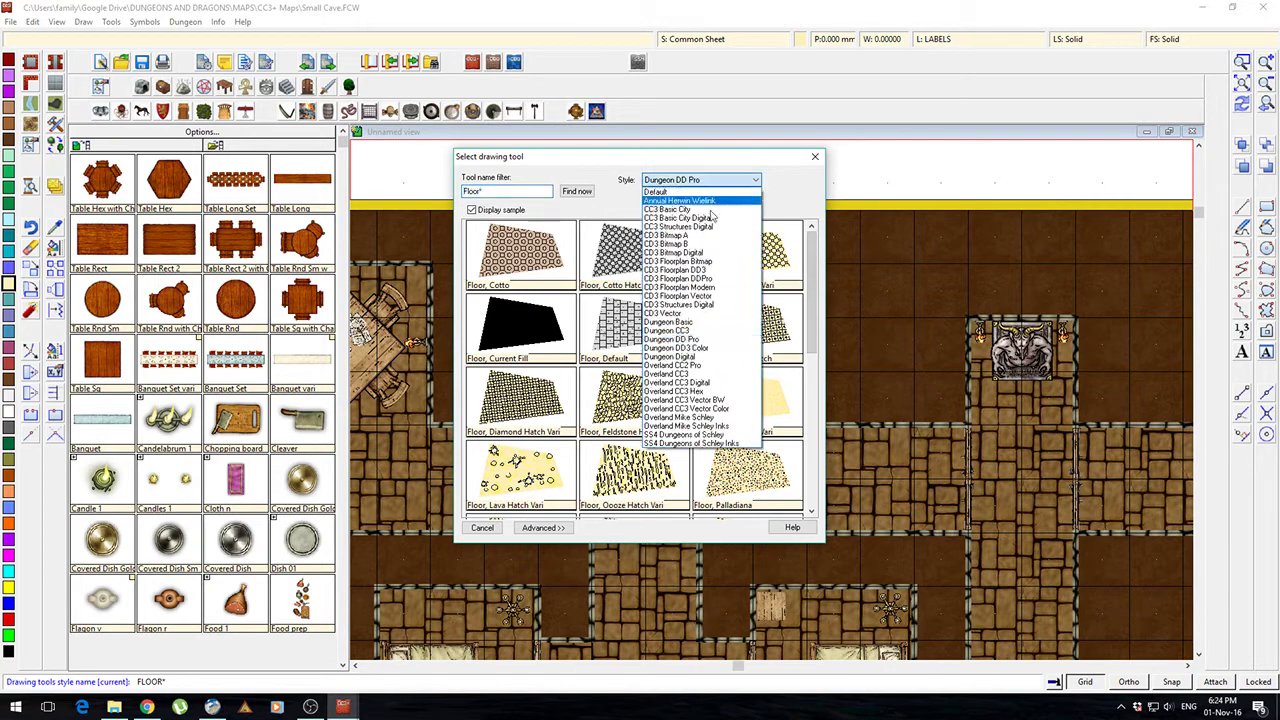
left_click(698, 348)
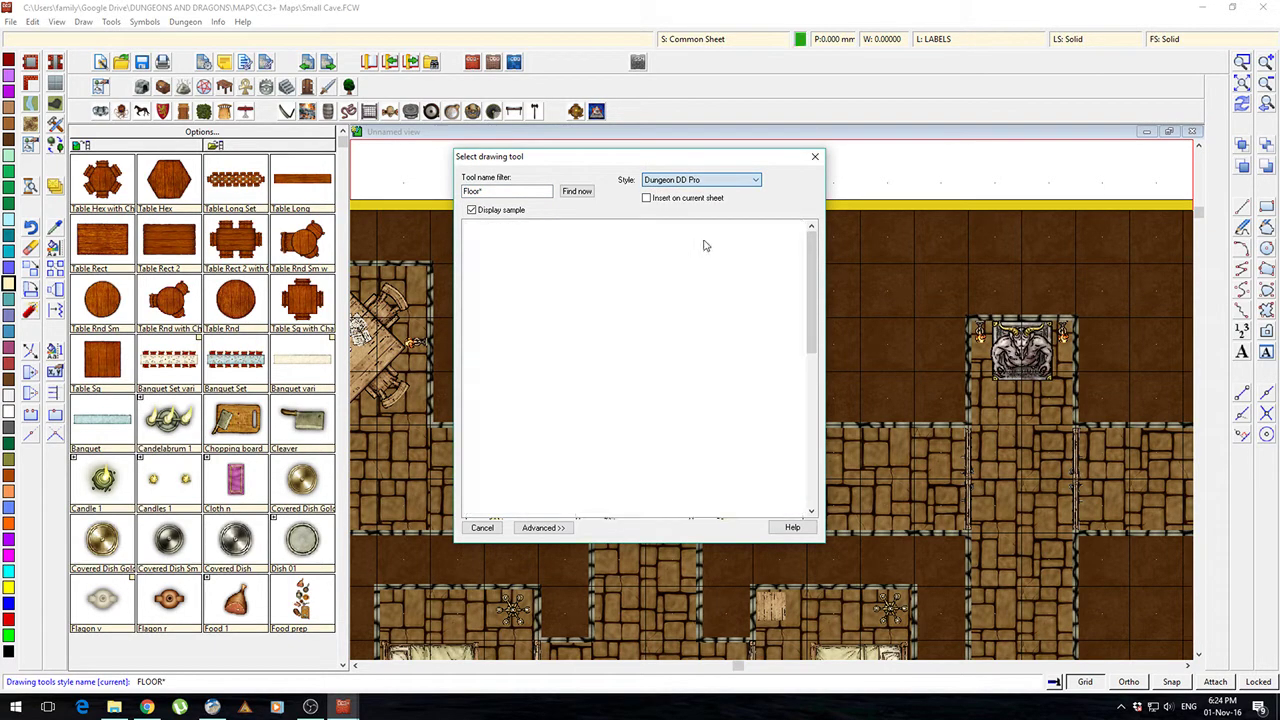
left_click(697, 180)
left_click(702, 330)
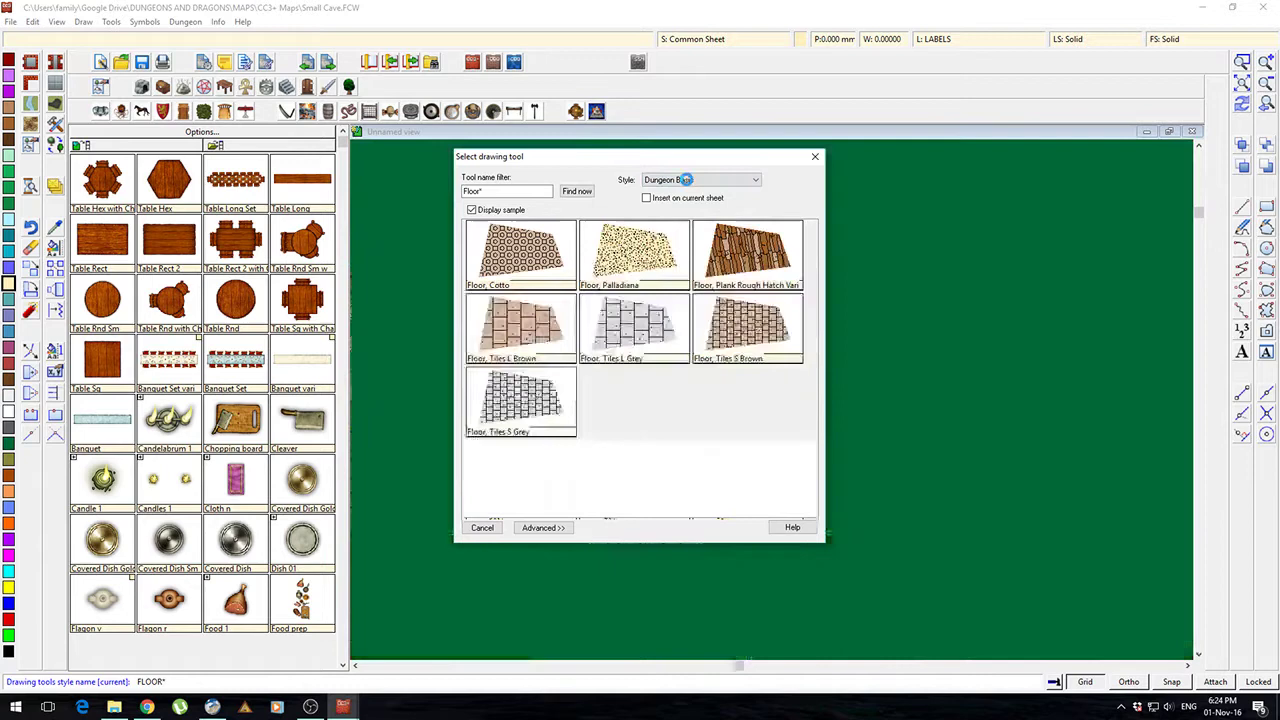
left_click(693, 181)
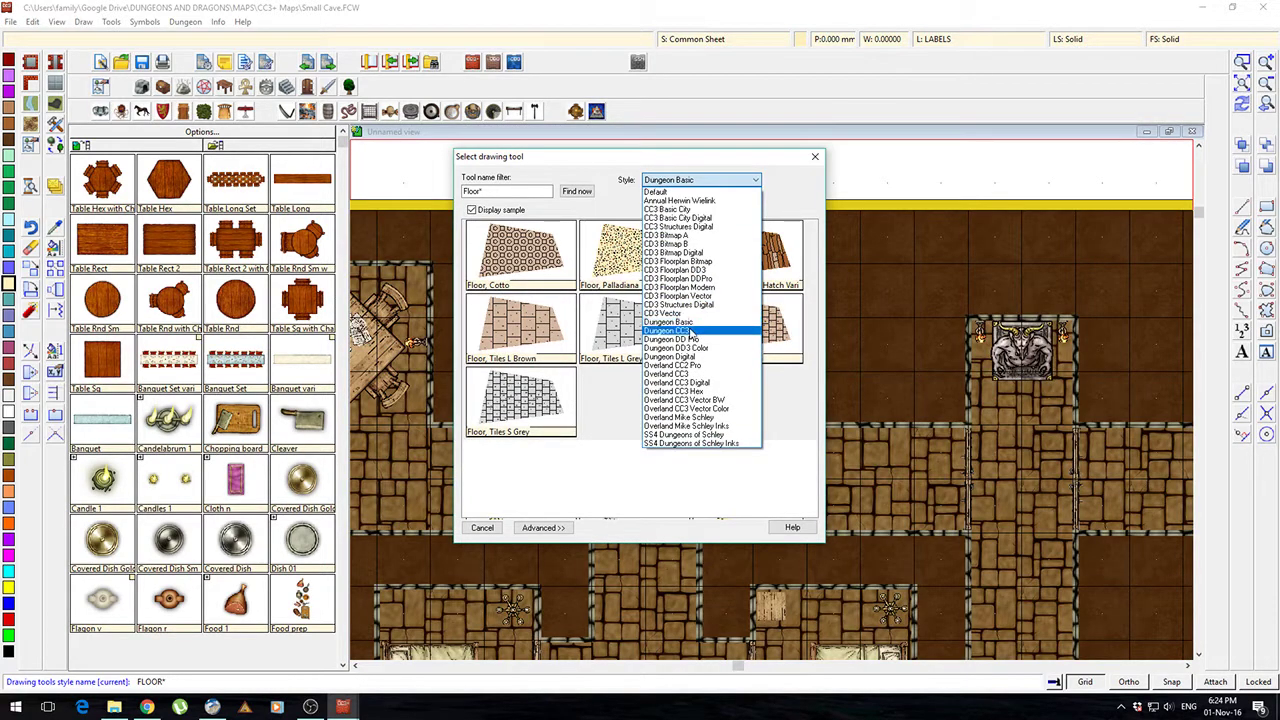
left_click(700, 329)
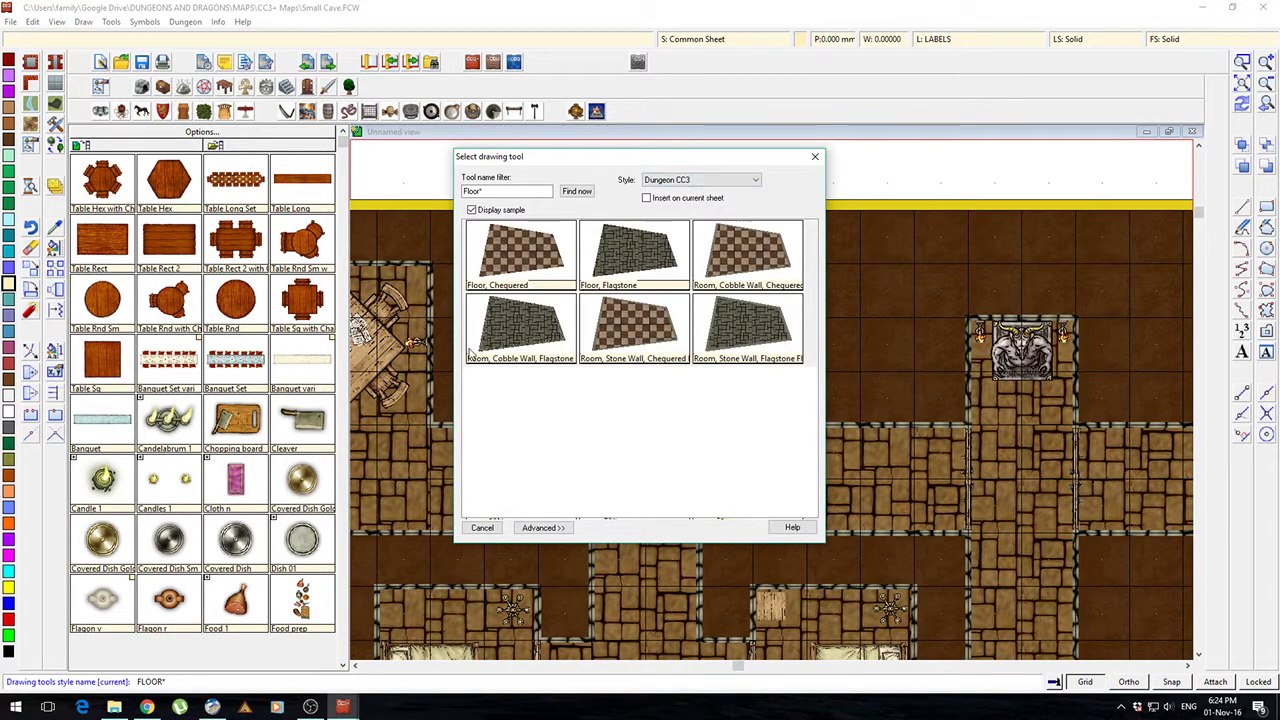
double_click(538, 283)
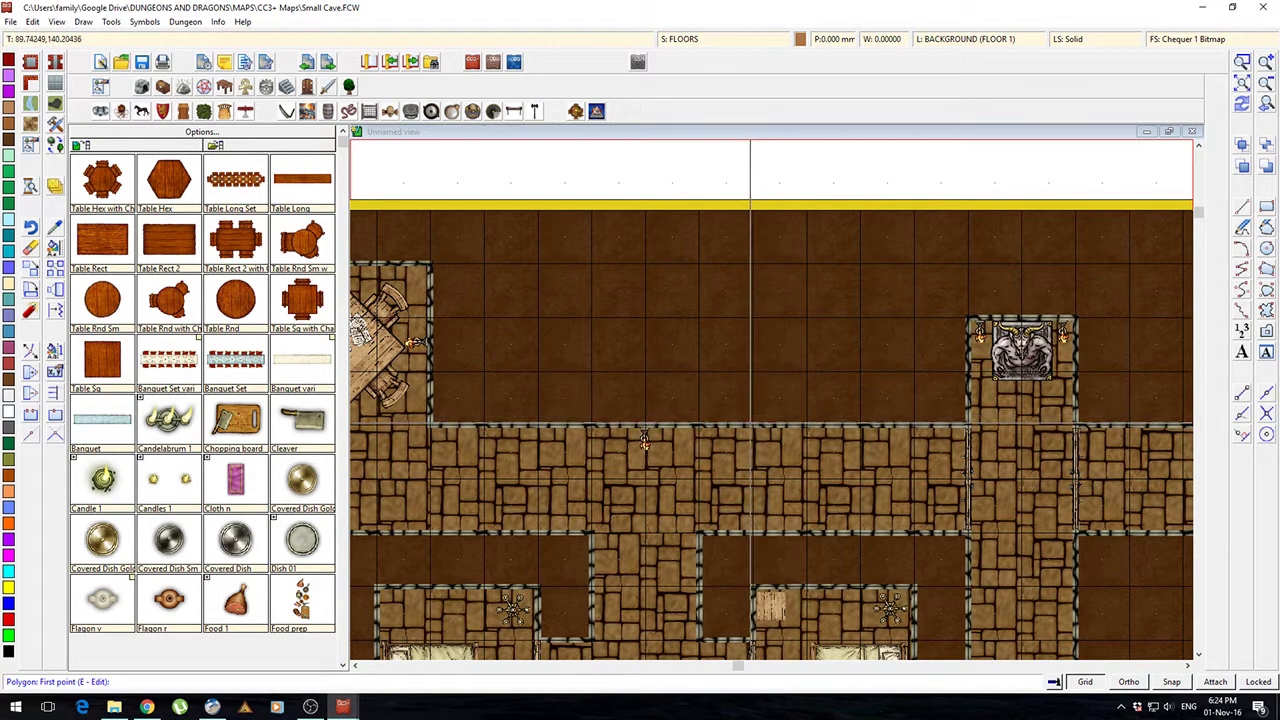
Step: With snap on, draw a chequered floor with two diagonal corners north of the corridor, including a one-square-wide entrance passage down to the corridor
left_click(1170, 682)
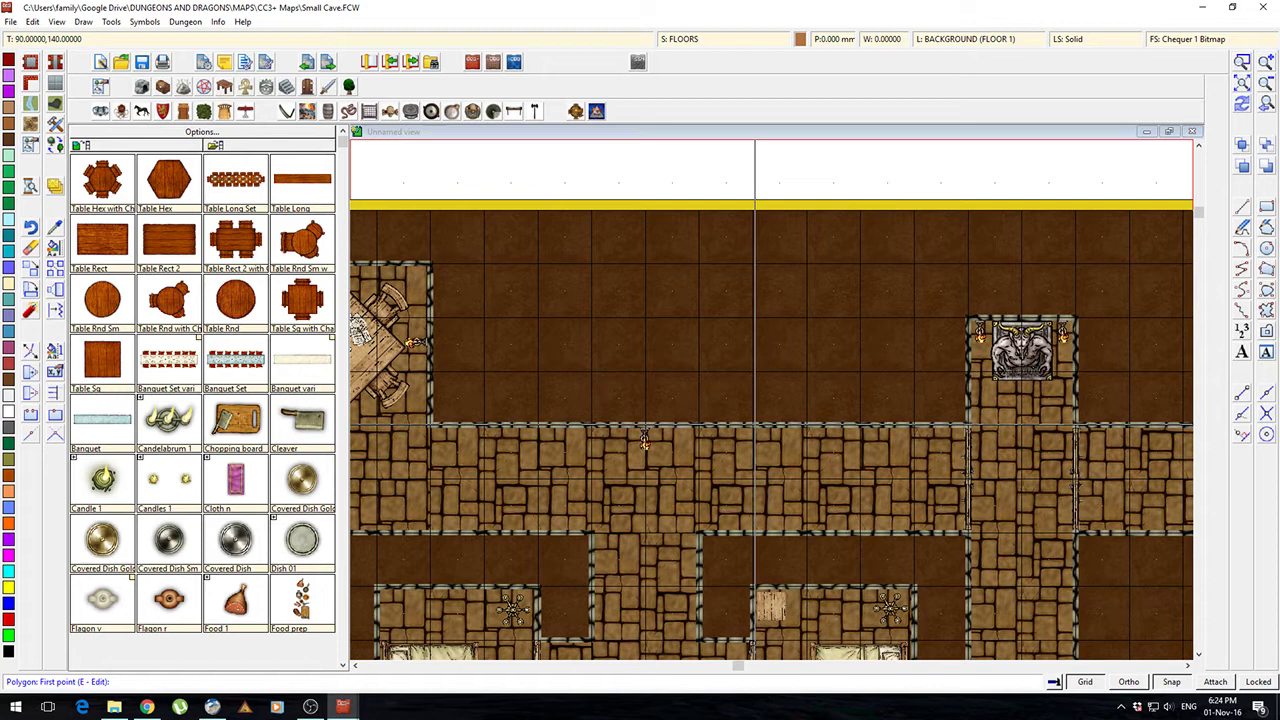
left_click(753, 372)
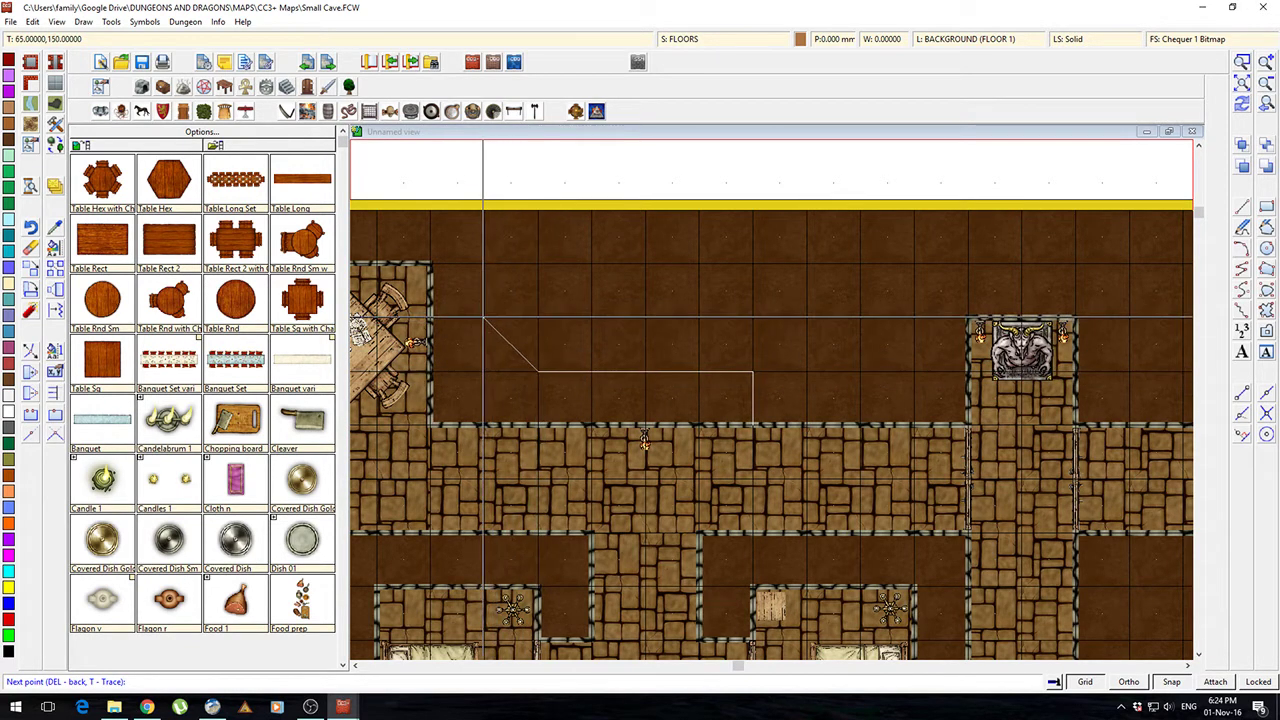
left_click(486, 320)
left_click(485, 263)
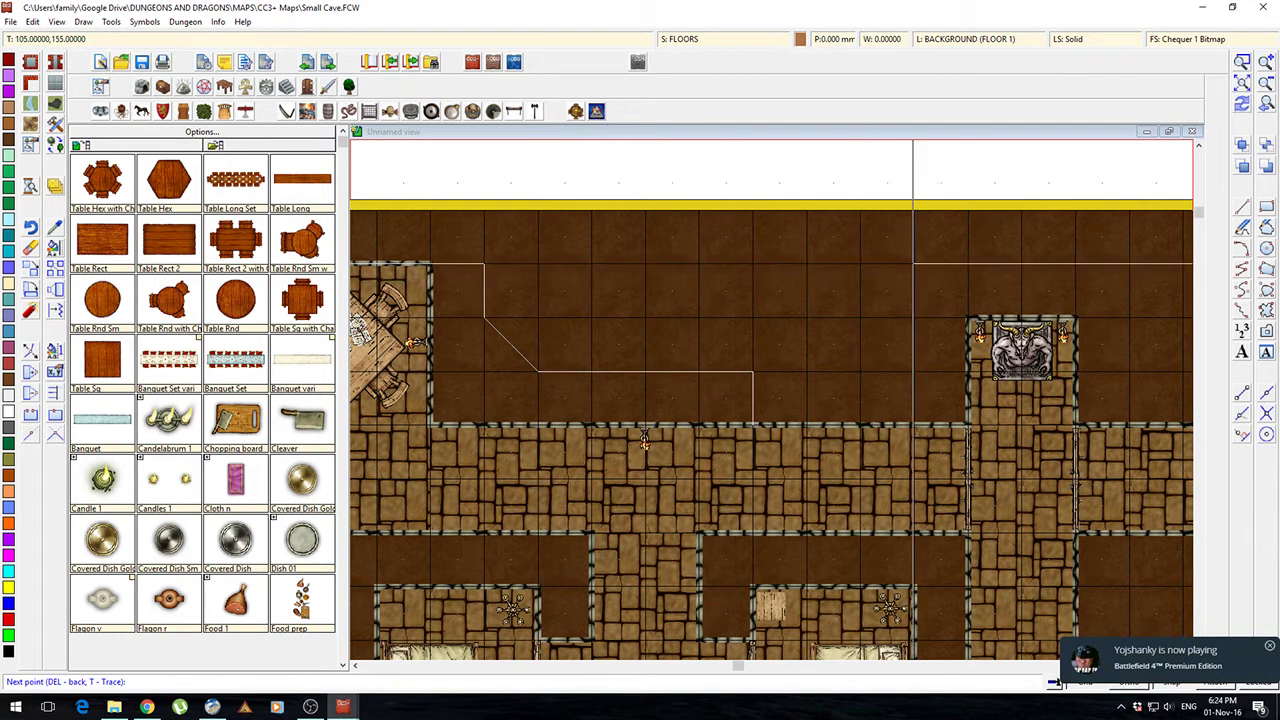
left_click(860, 265)
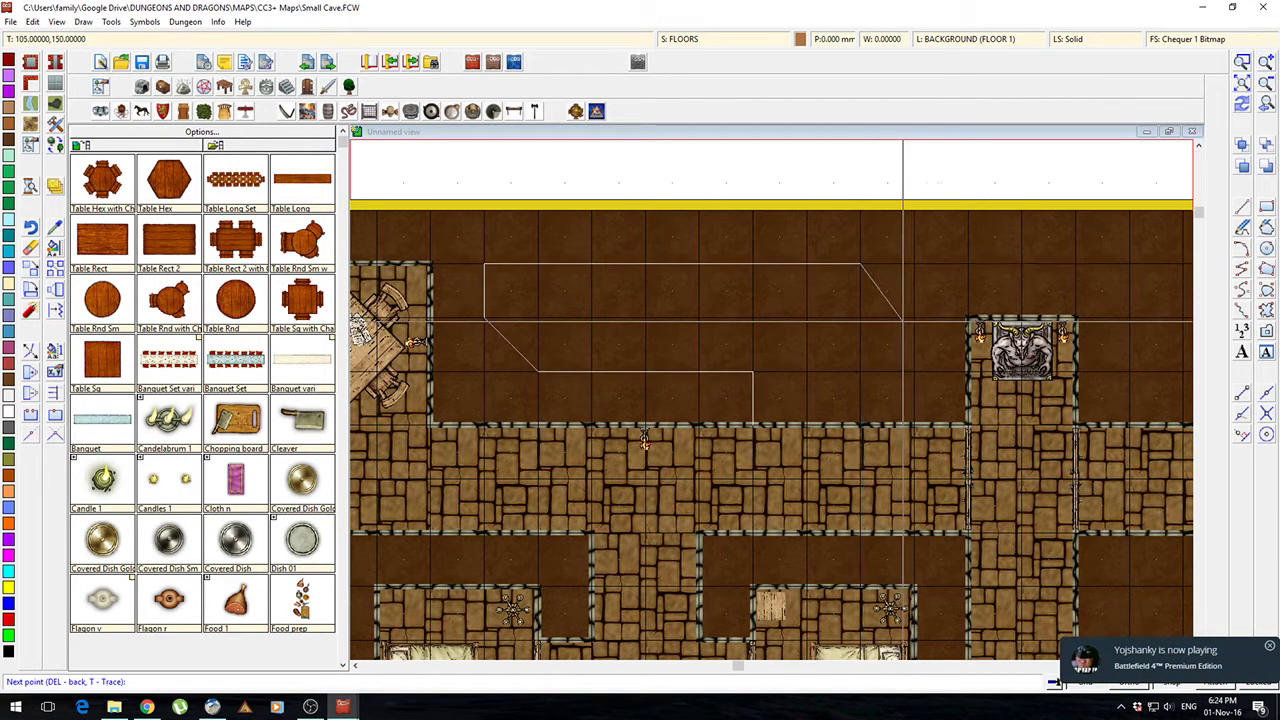
left_click(913, 318)
left_click(913, 370)
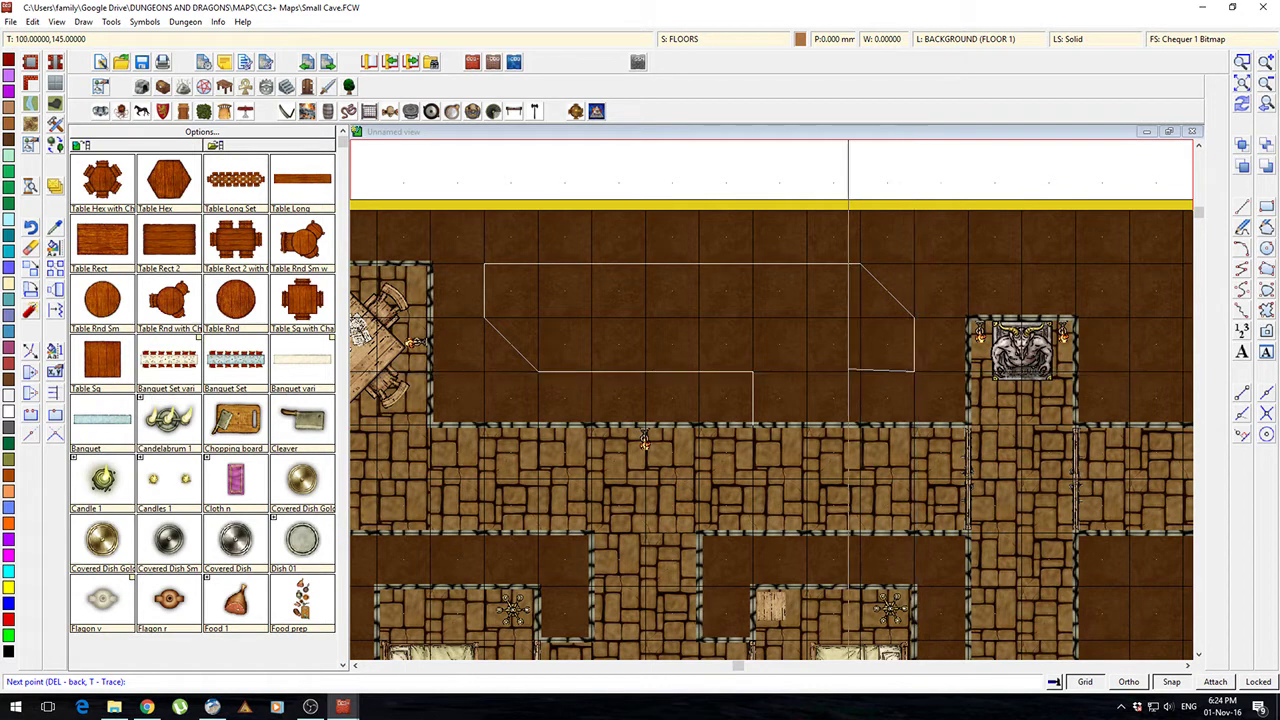
left_click(806, 370)
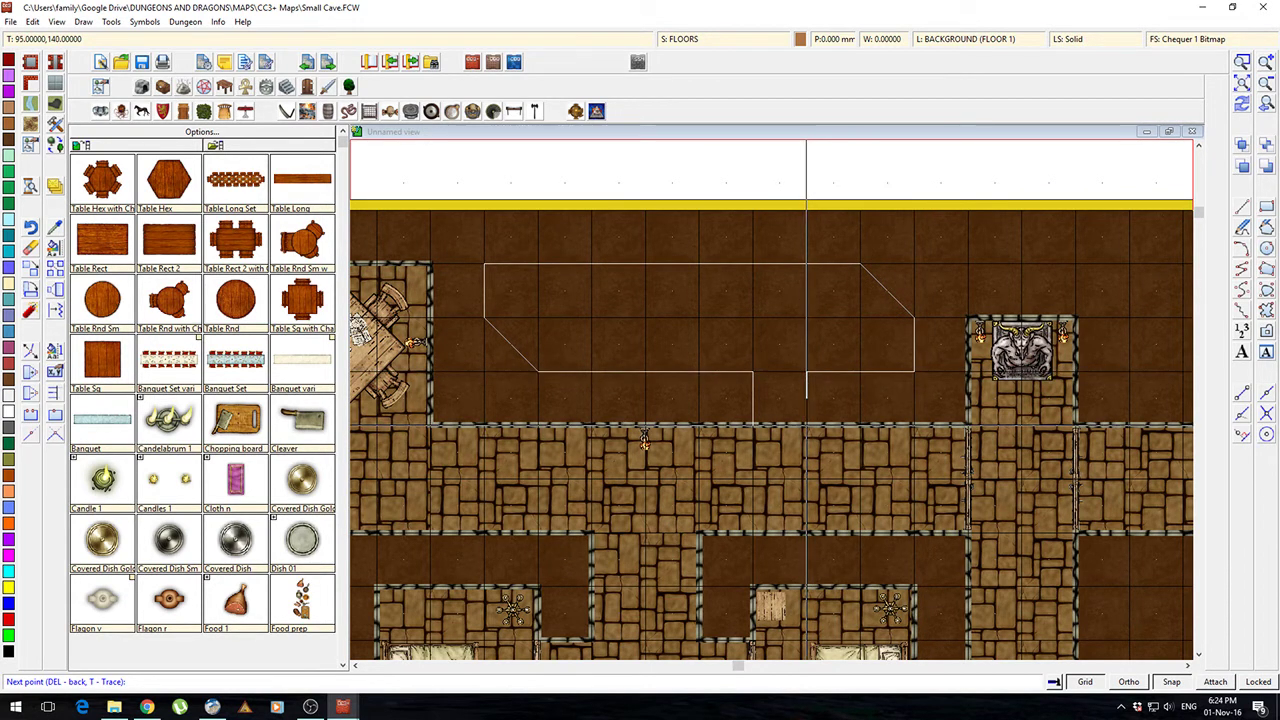
left_click(806, 424)
left_click(754, 424)
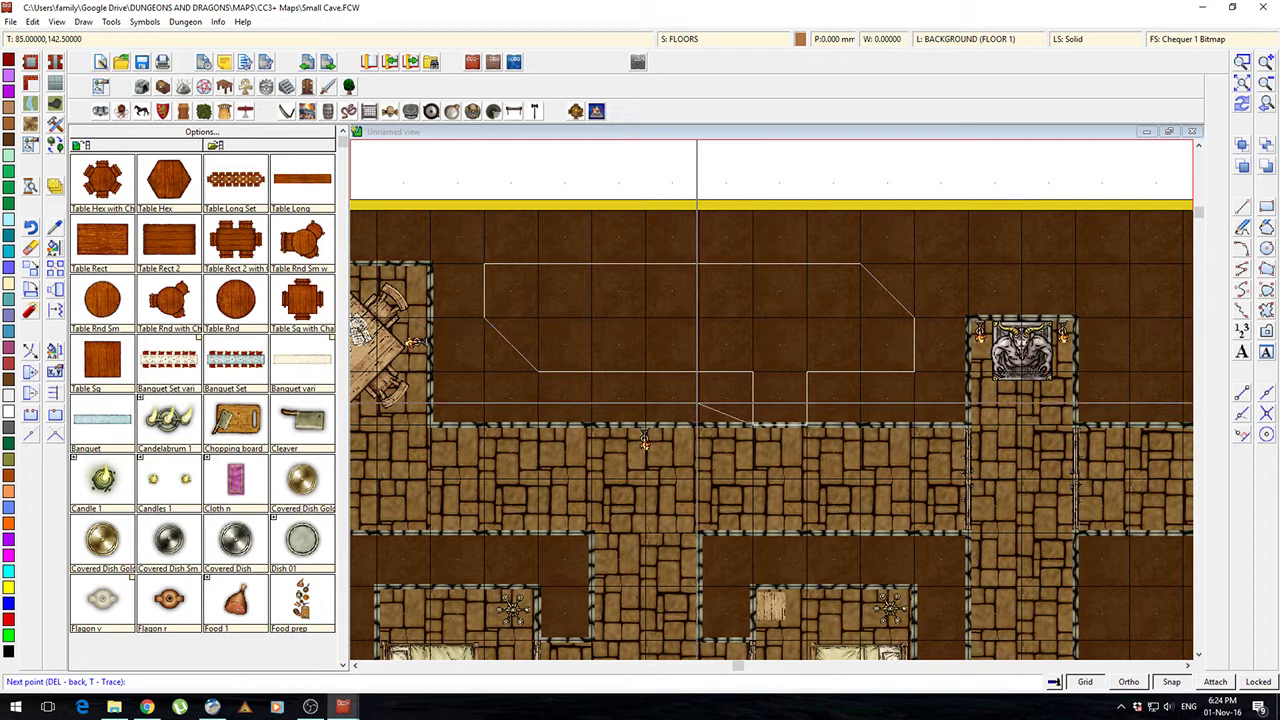
right_click(791, 325)
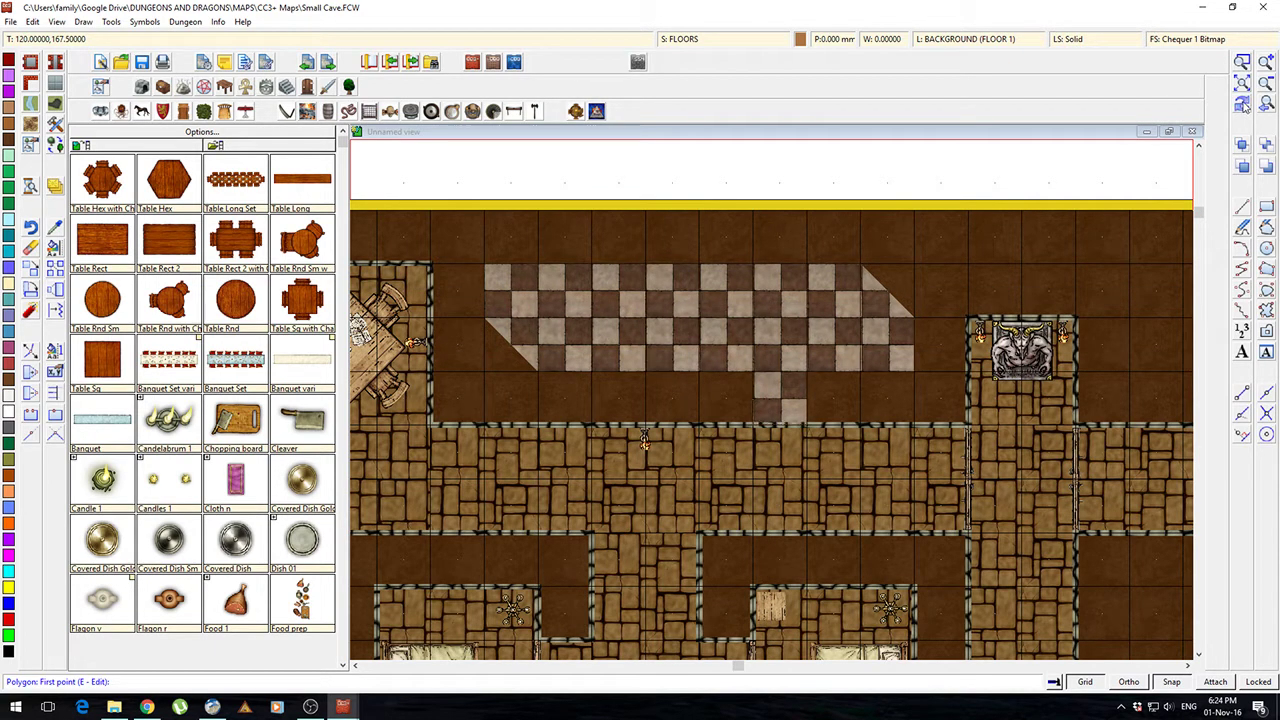
Step: Trace the chequered floor's outline with the "Wall, Cobble" drawing tool, leaving the passage open where it meets the corridor
left_click(33, 89)
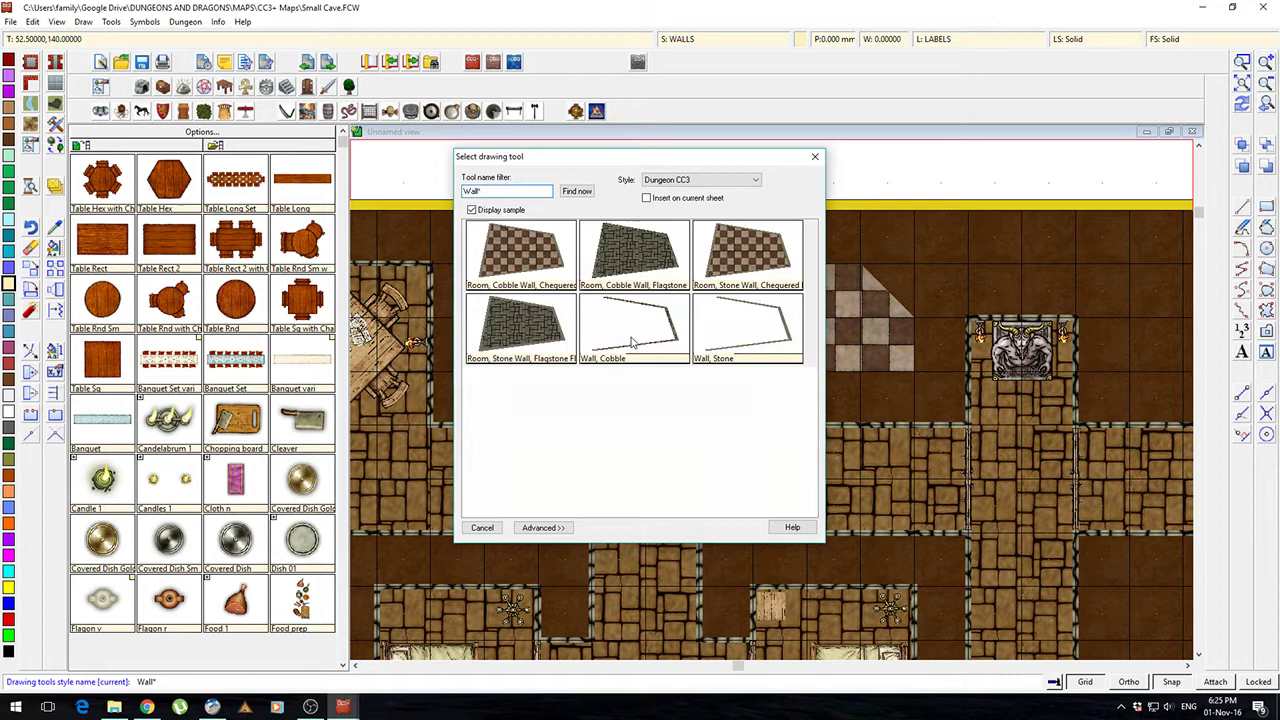
left_click(632, 342)
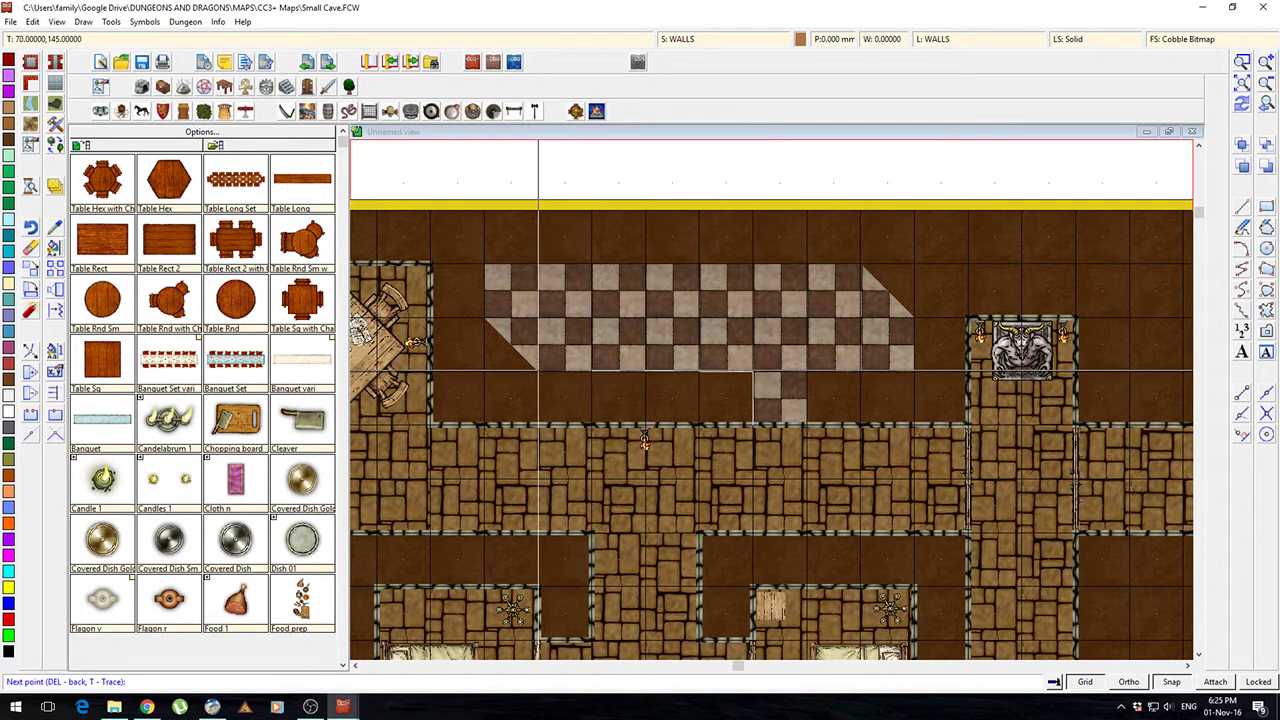
left_click(538, 370)
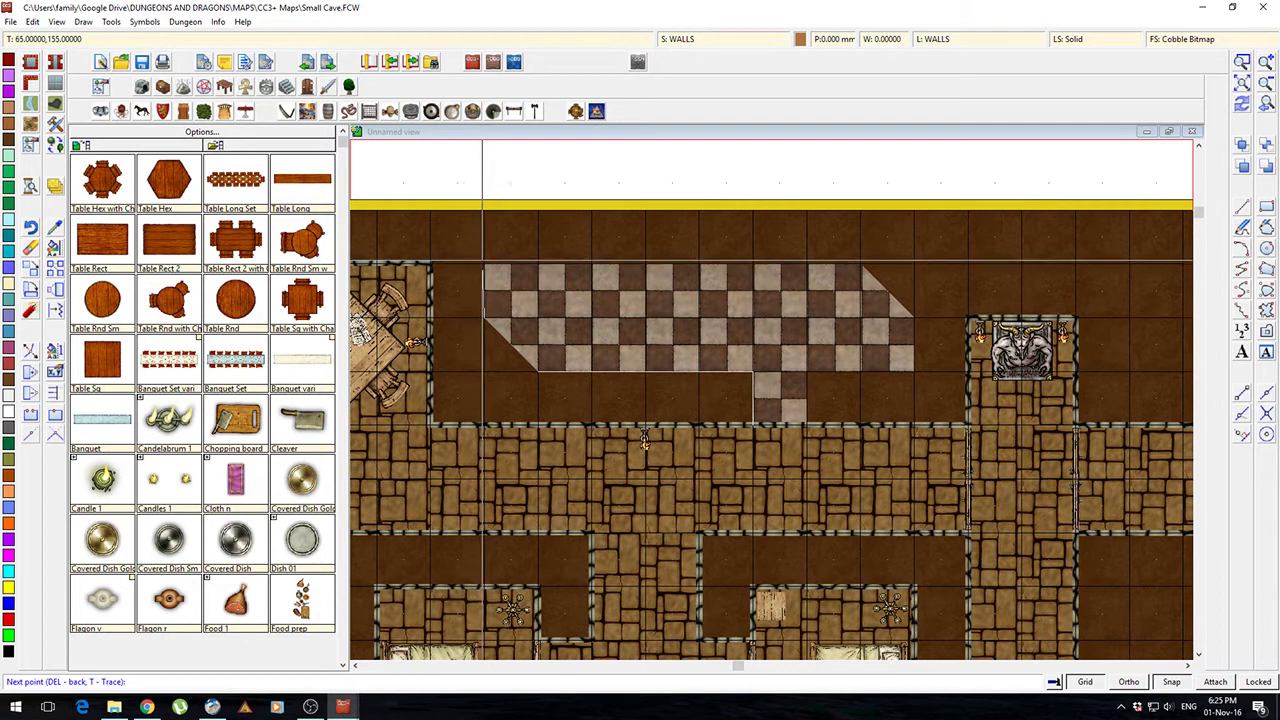
left_click(482, 264)
left_click(860, 264)
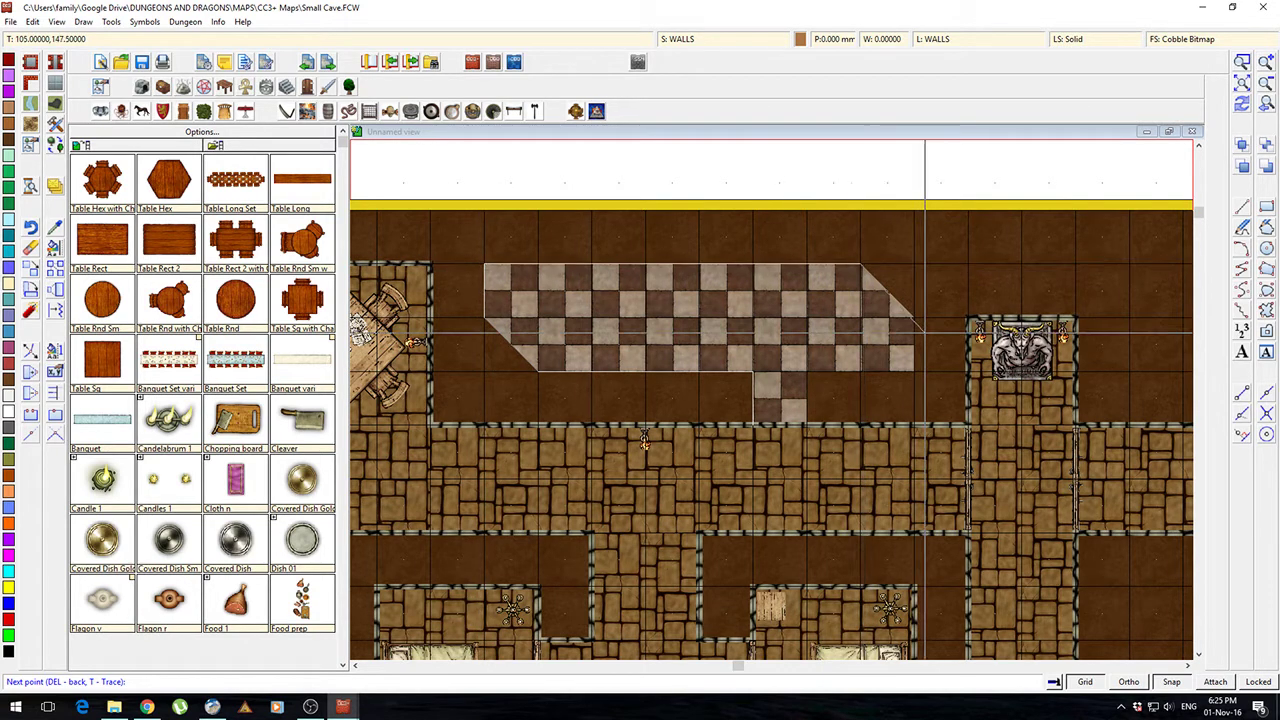
left_click(914, 318)
left_click(914, 371)
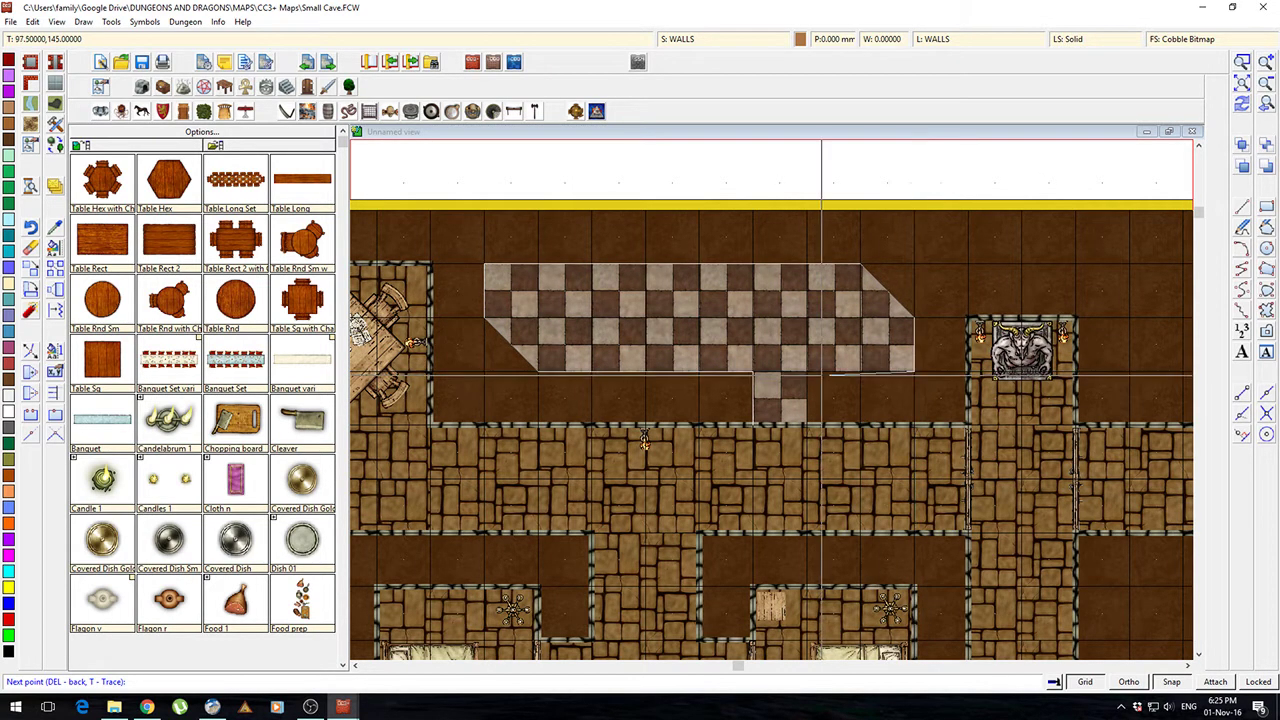
left_click(808, 372)
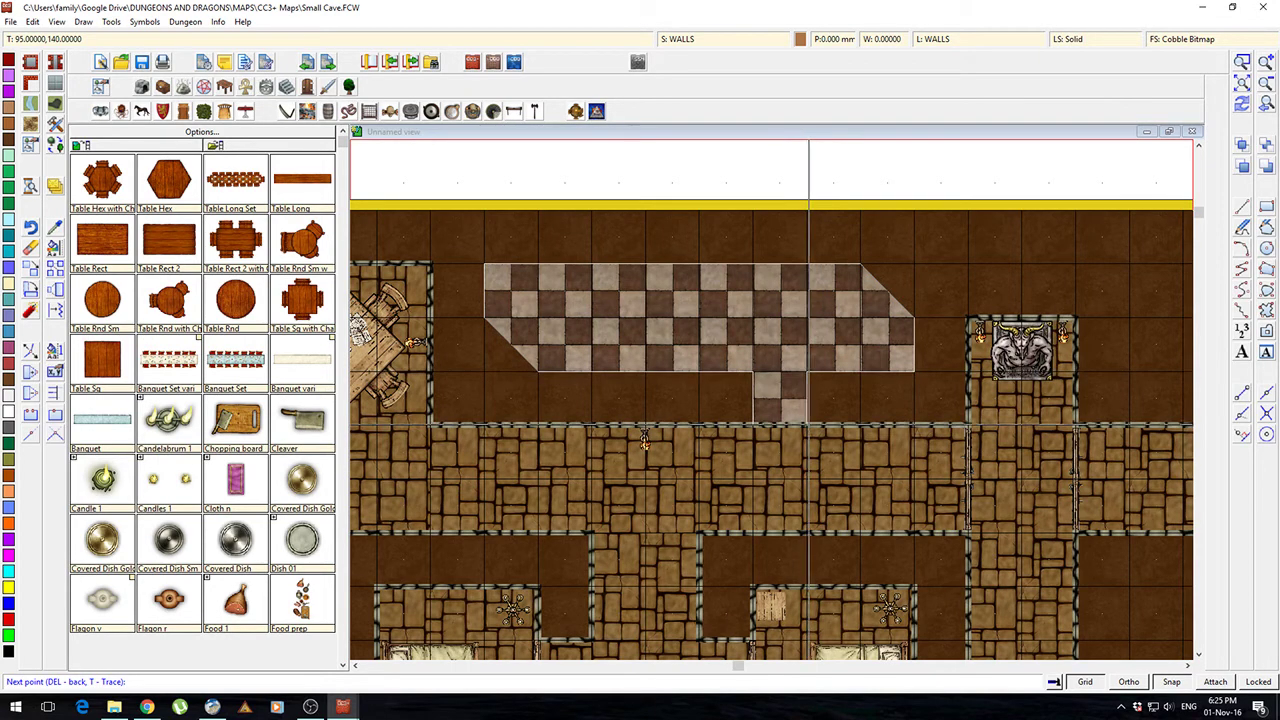
left_click(808, 424)
right_click(808, 424)
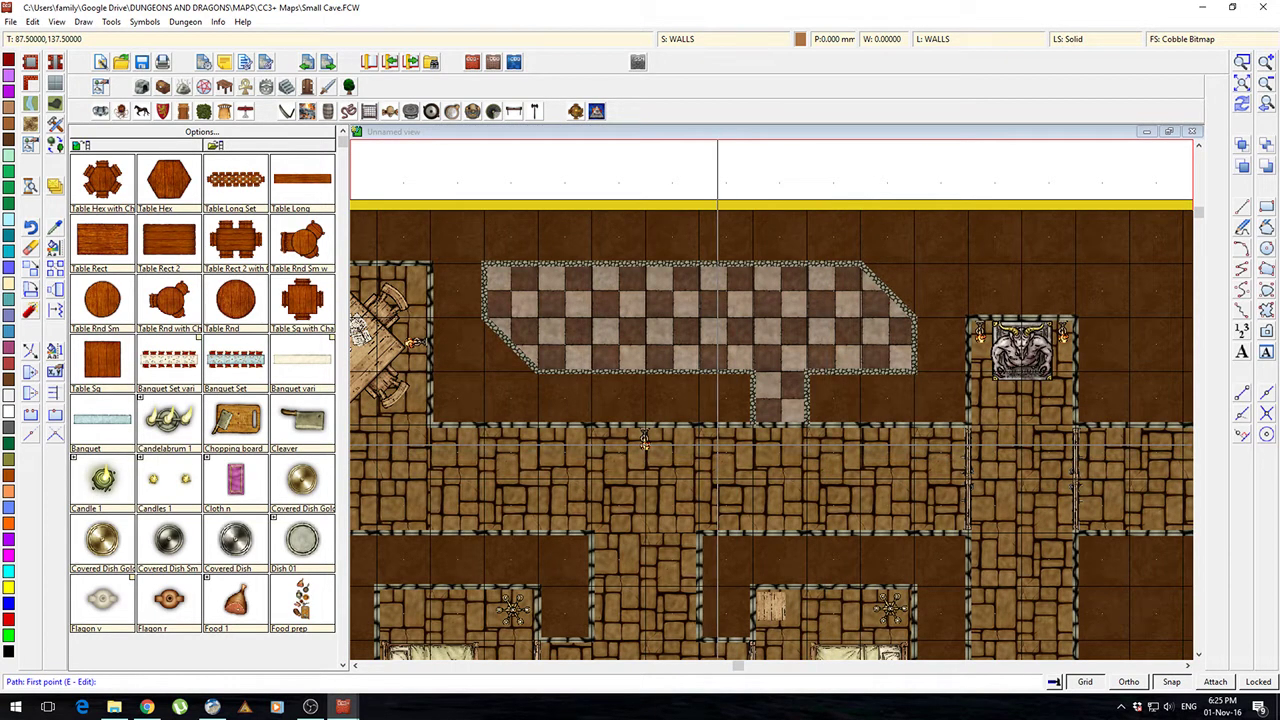
Step: Take the single stone door symbol and scale and rotate it to fit the width of the chequered room's entrance passage
scroll(717, 440, "up", 1)
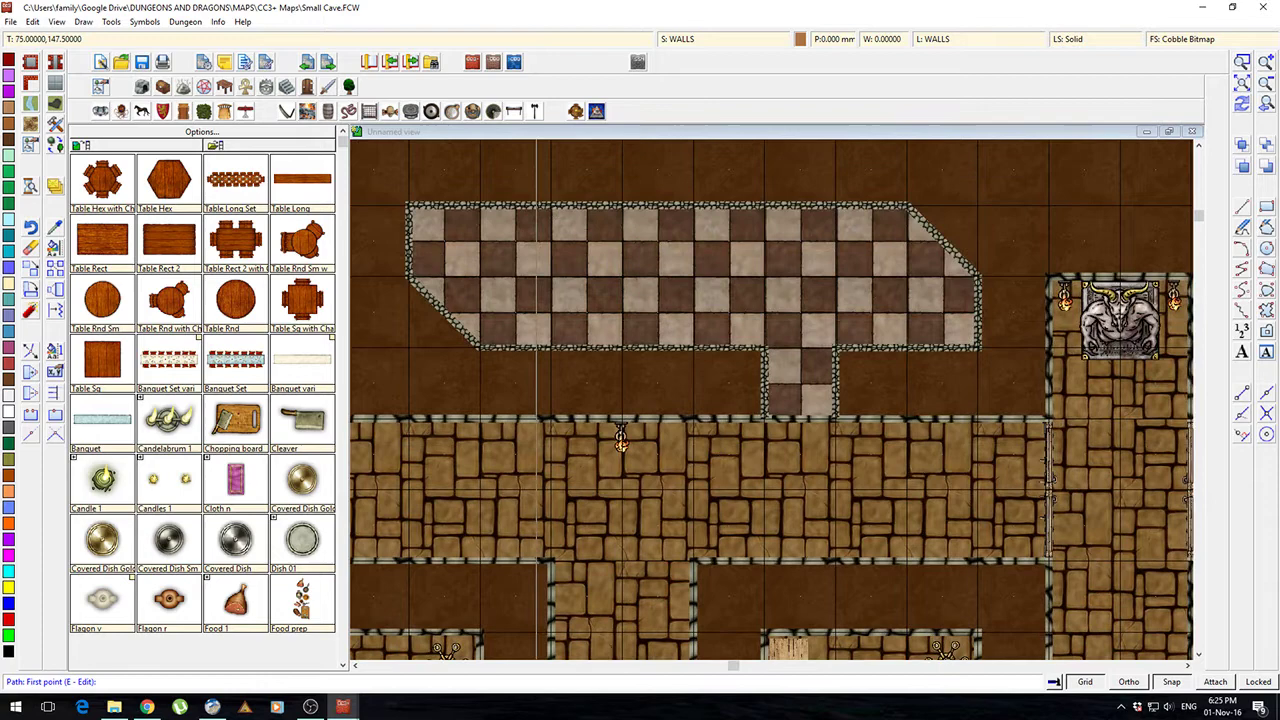
left_click(310, 88)
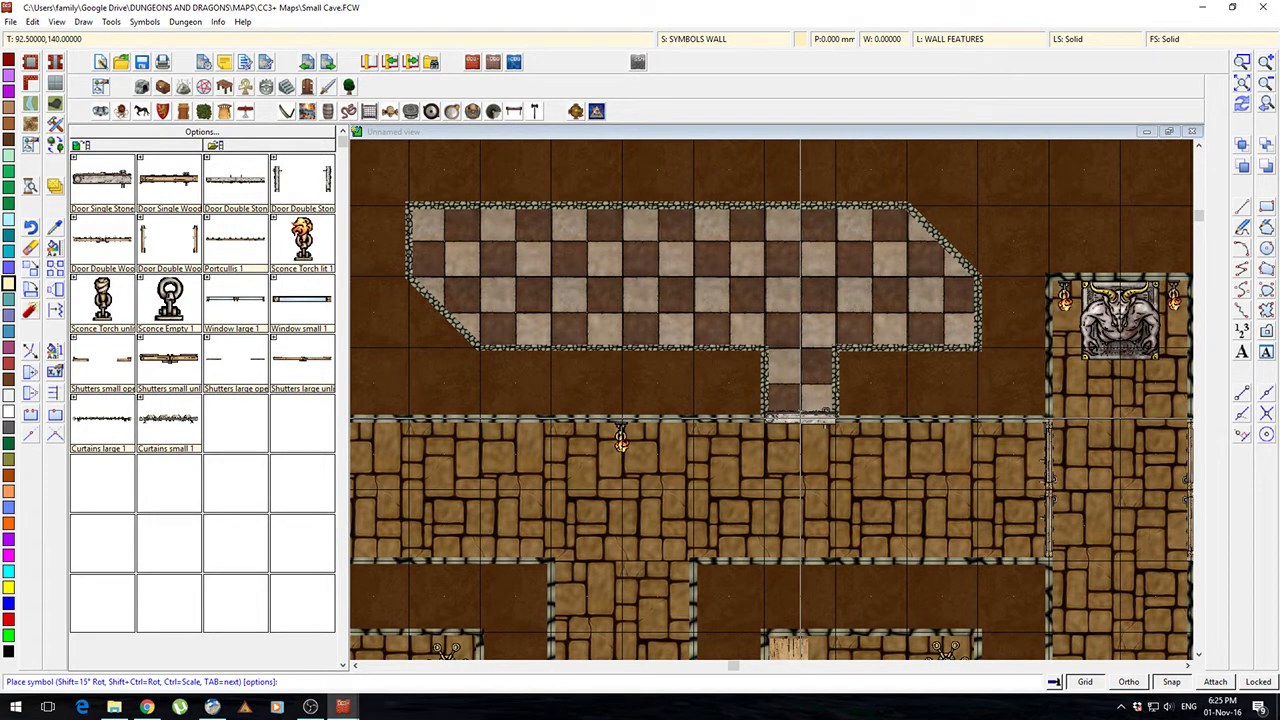
scroll(800, 416, "up", 3)
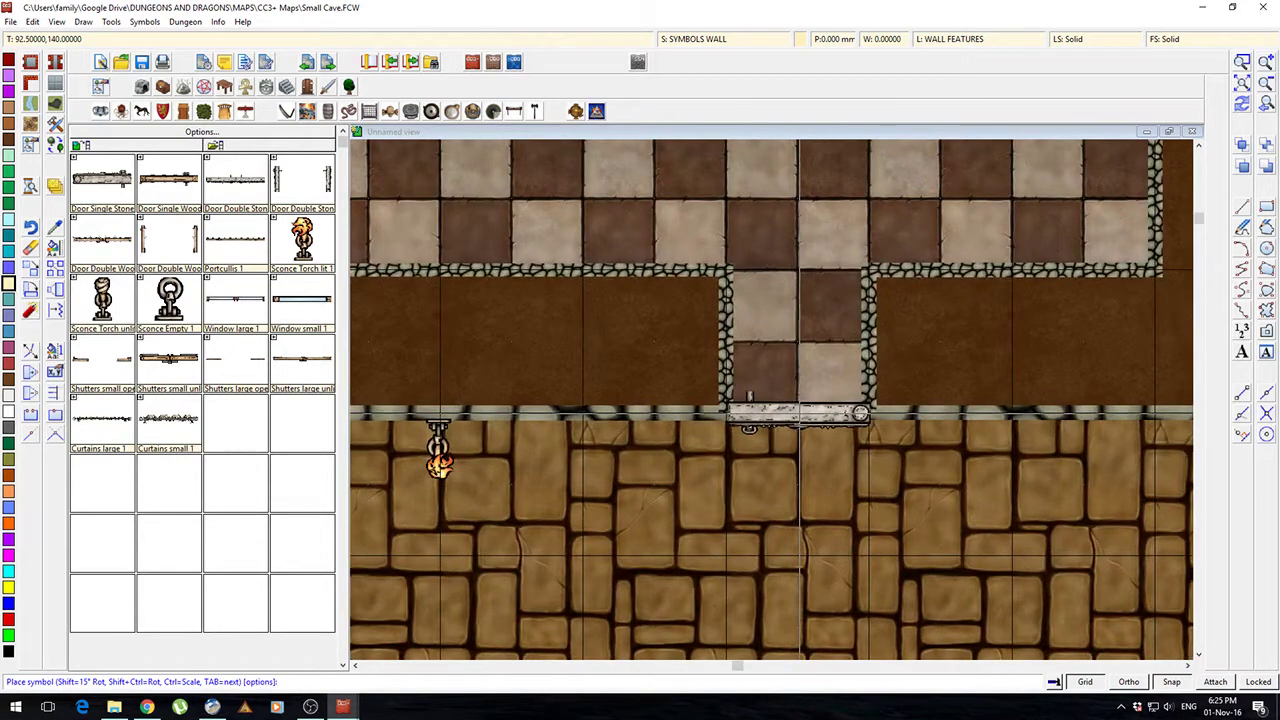
key("ctrl")
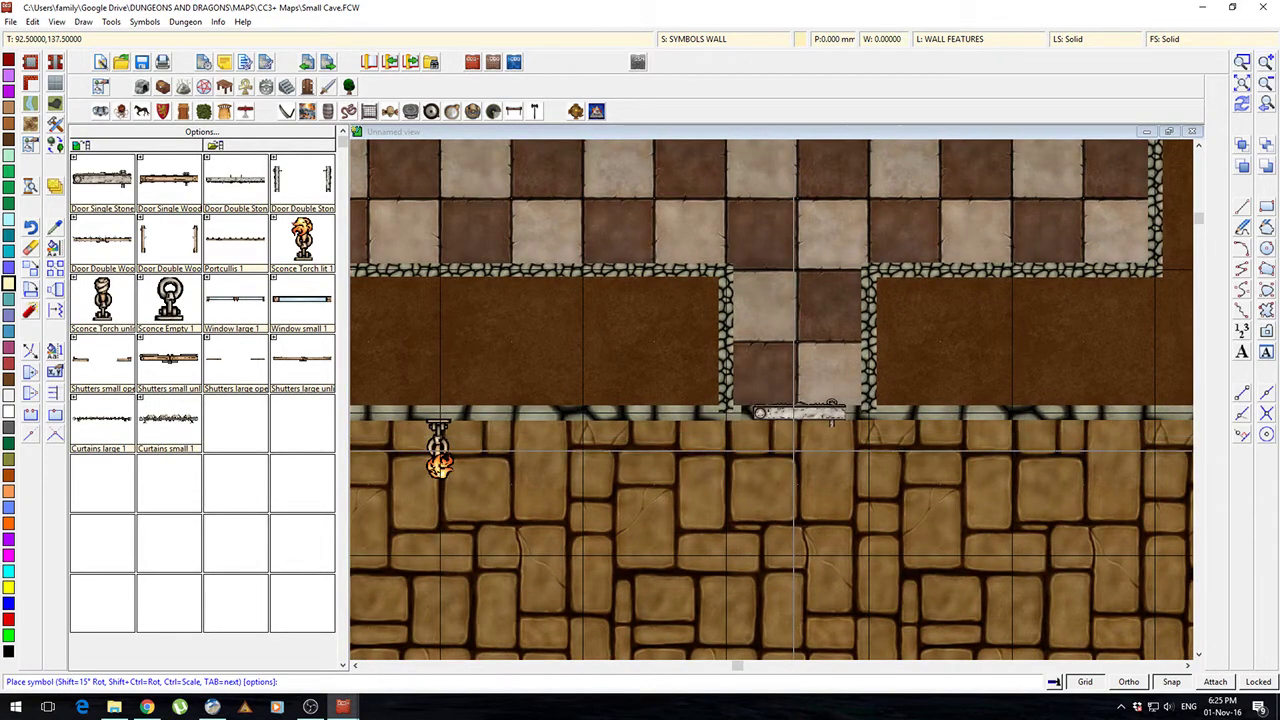
key("ctrl")
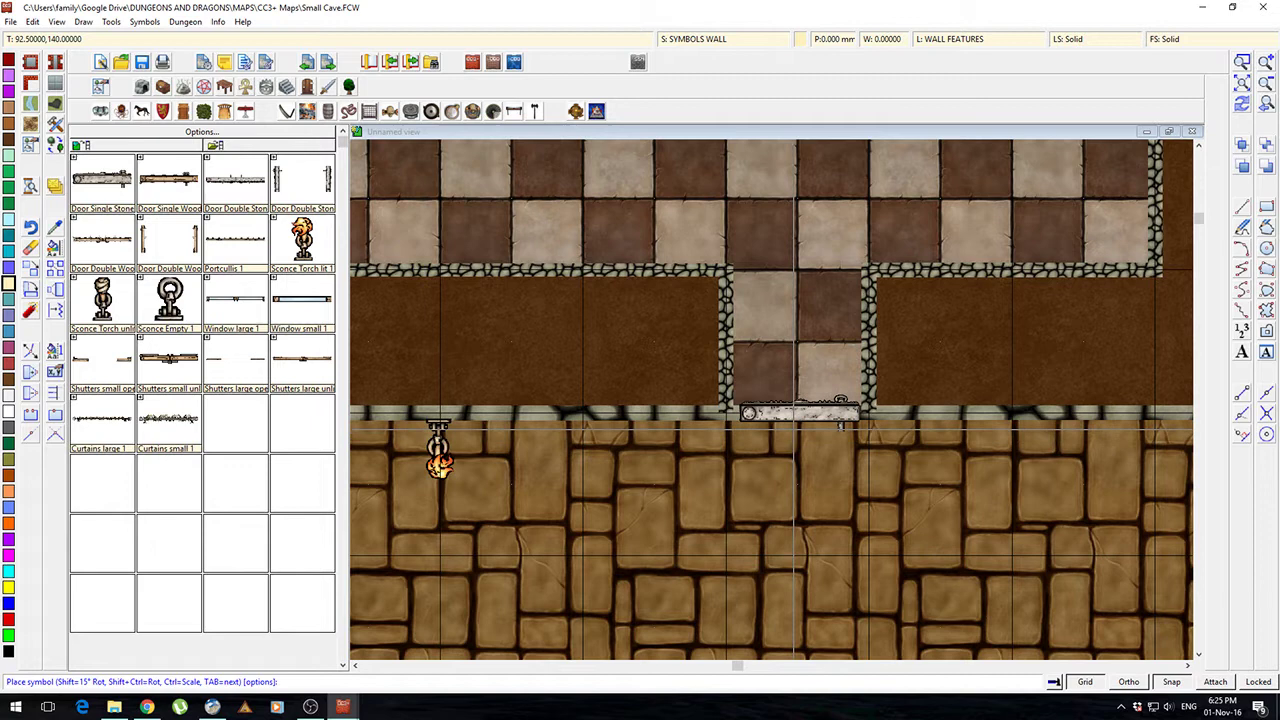
key("shift")
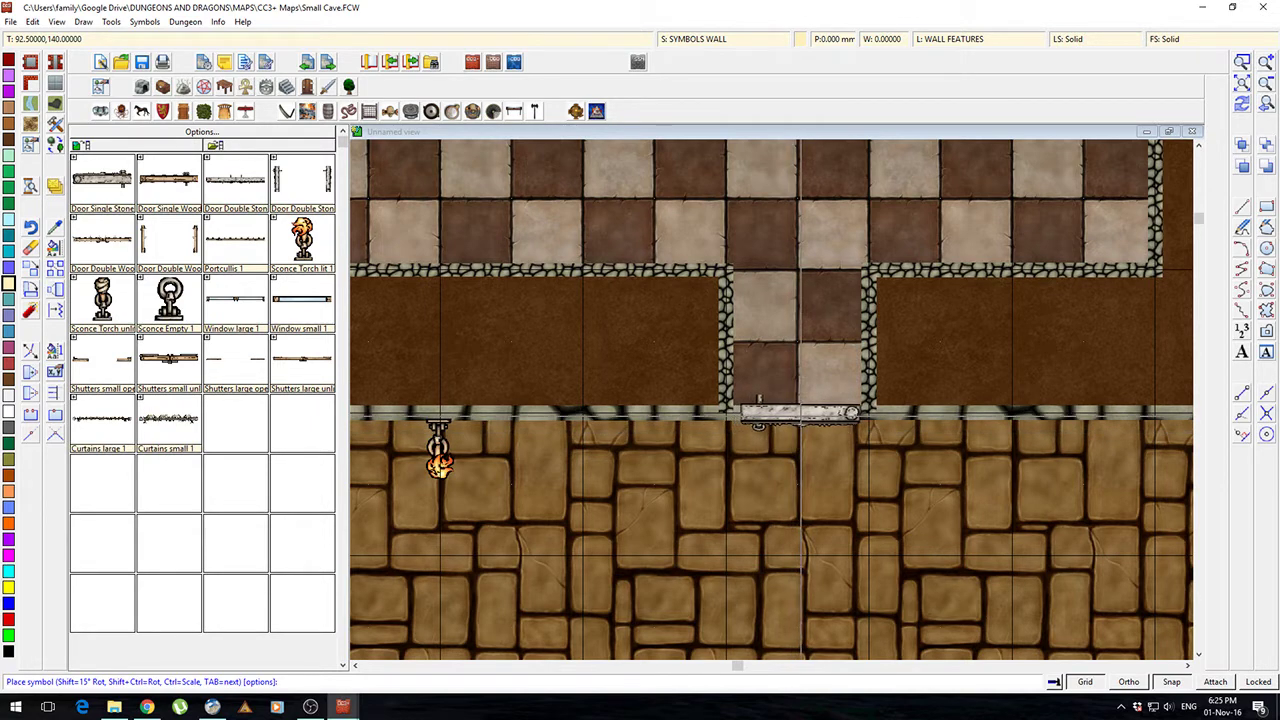
key("shift")
Step: Try to place the scaled stone door across the passage opening at the corridor wall
left_click(798, 412)
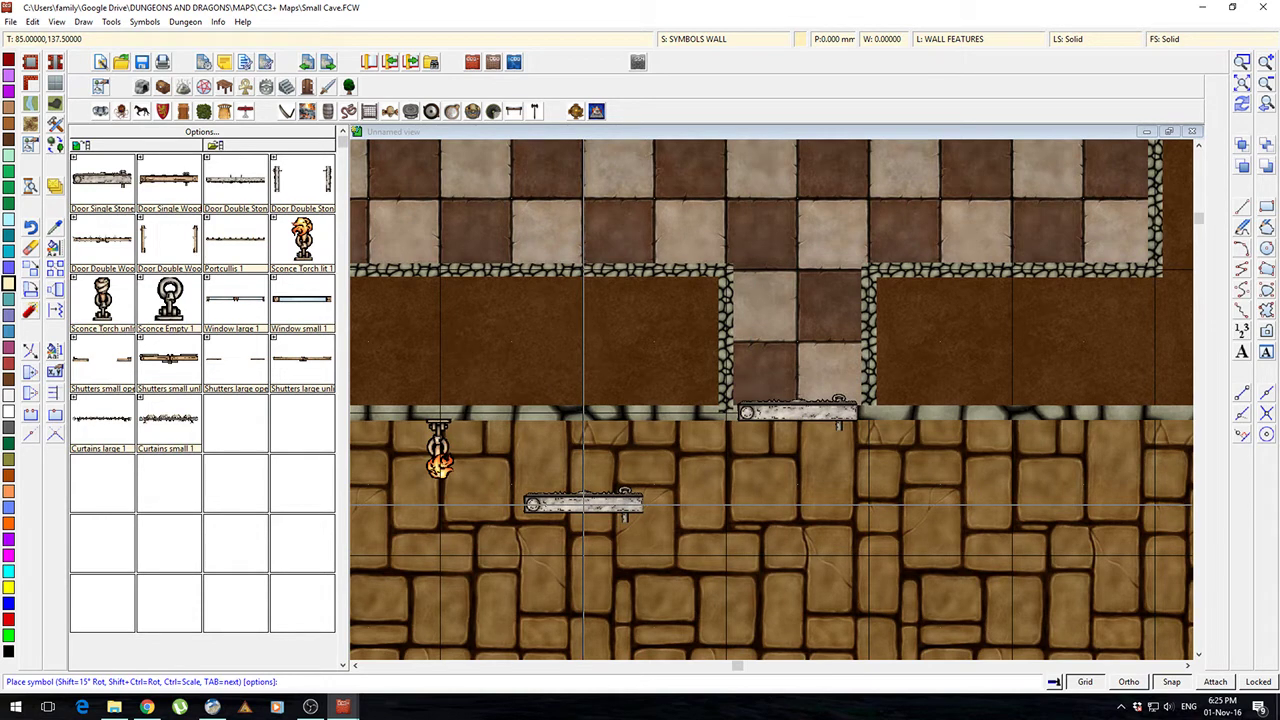
key("Escape")
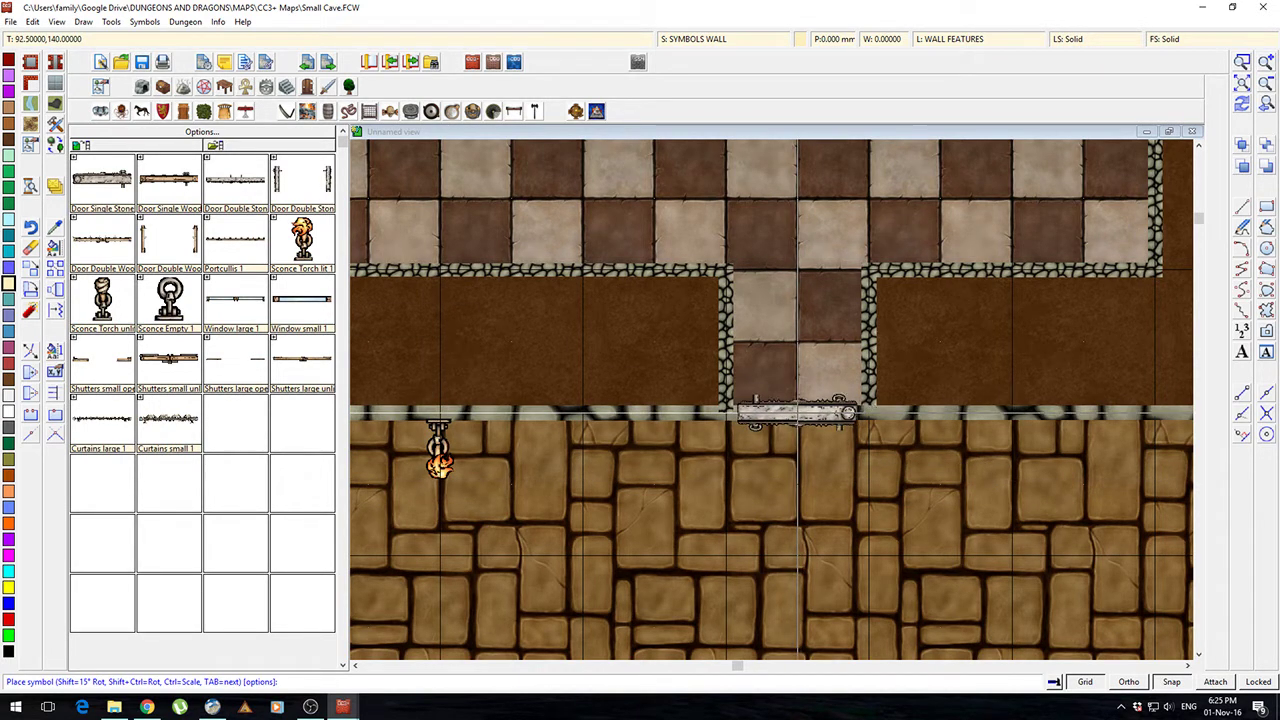
left_click(798, 414)
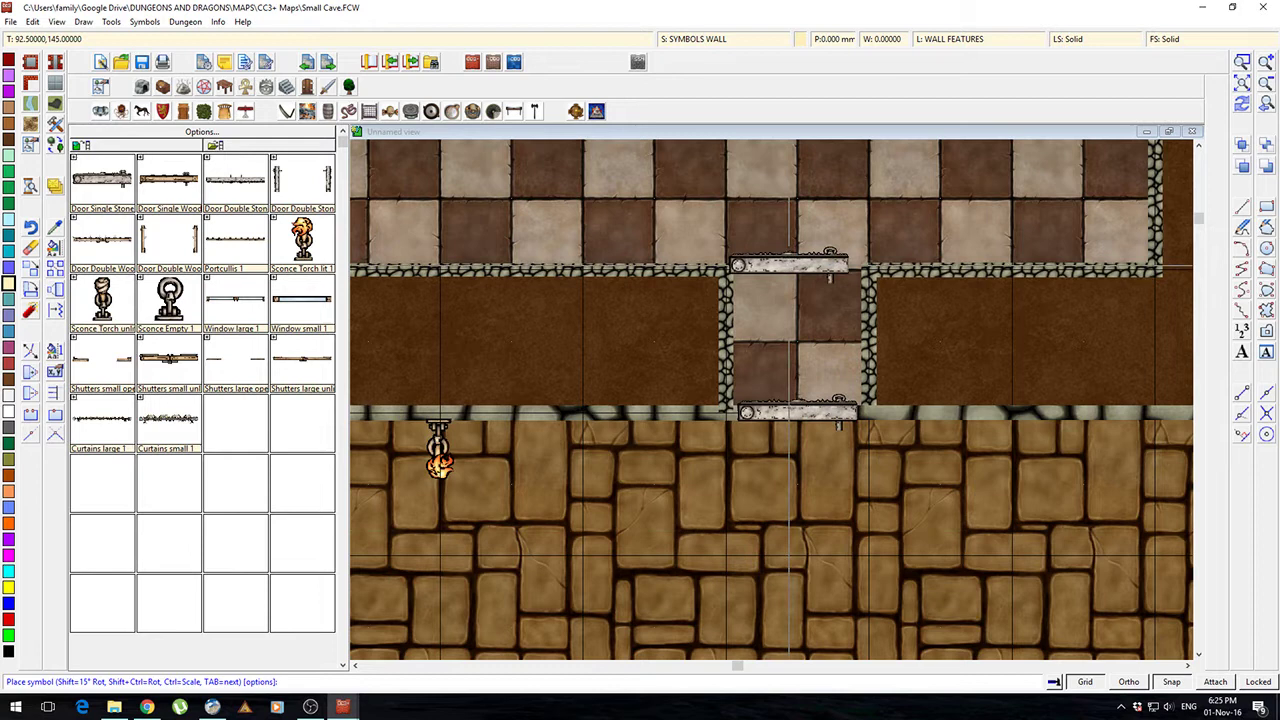
key("Escape")
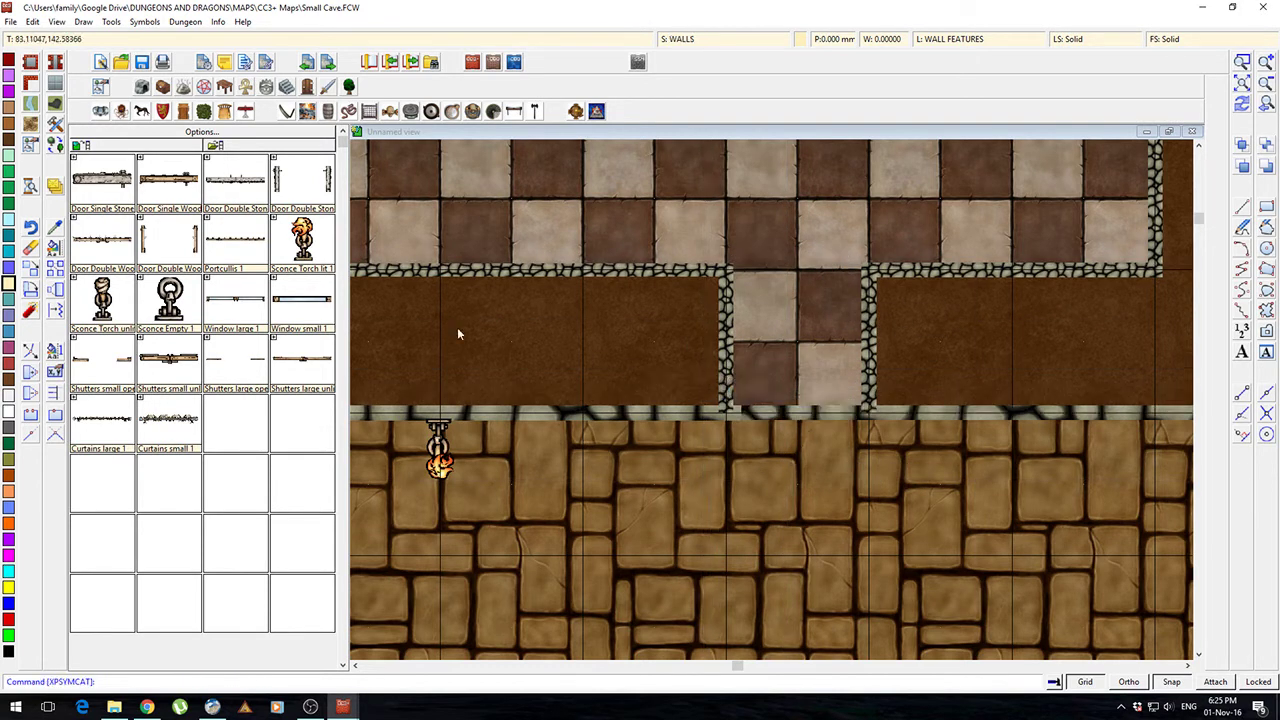
Step: Place a single stone door across the passage opening, in line with the corridor wall
left_click(97, 202)
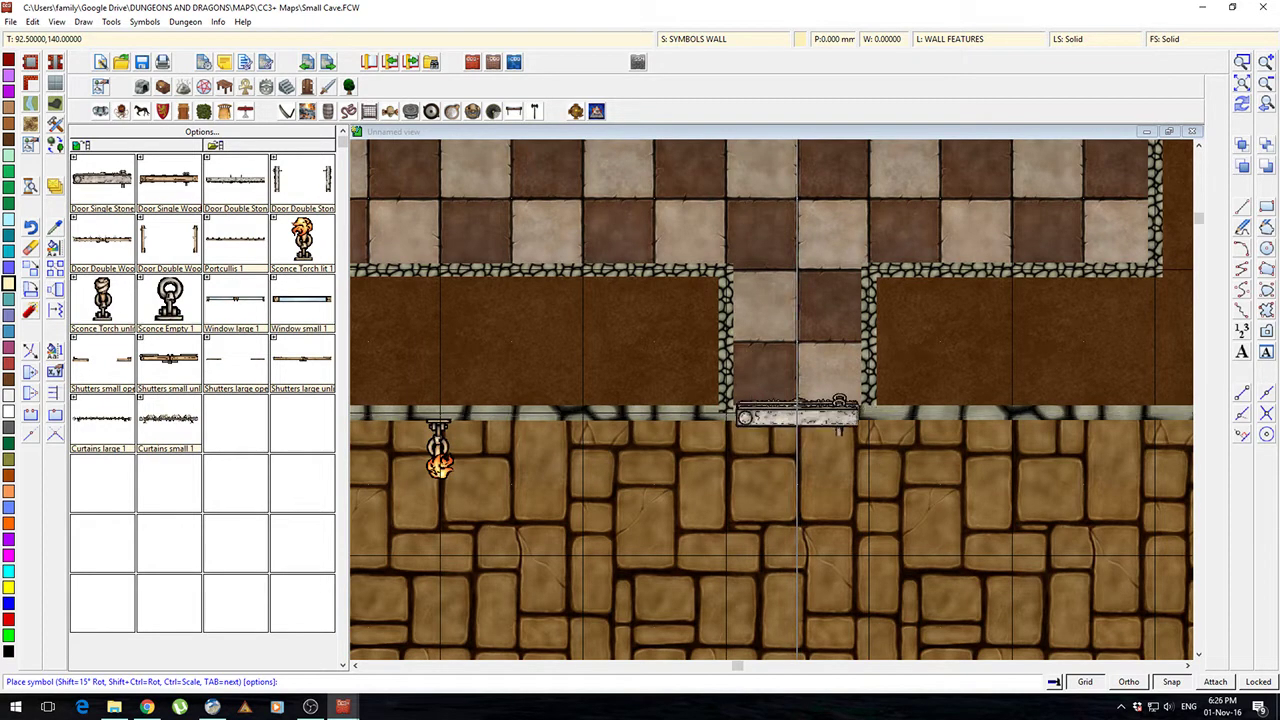
left_click(797, 412)
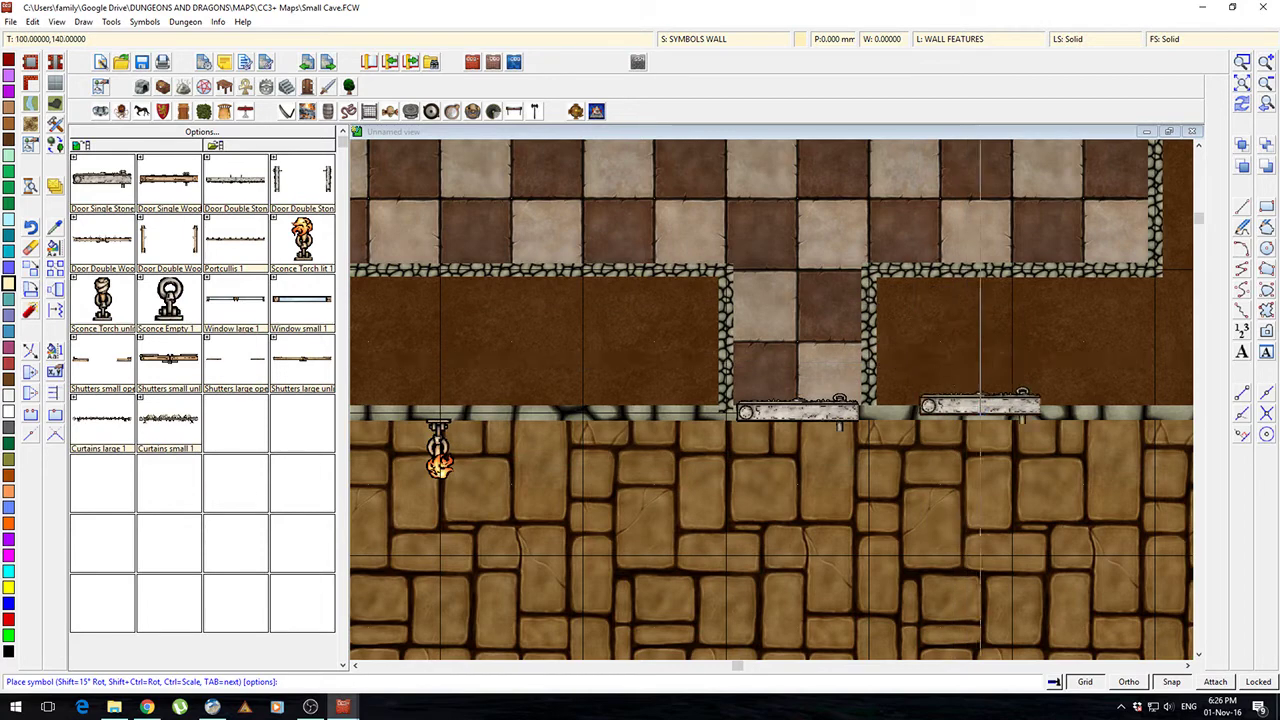
Step: Place the Bed 1 furniture symbol in the chequered room's northwest corner, with its head against the west wall
scroll(980, 408, "down", 3)
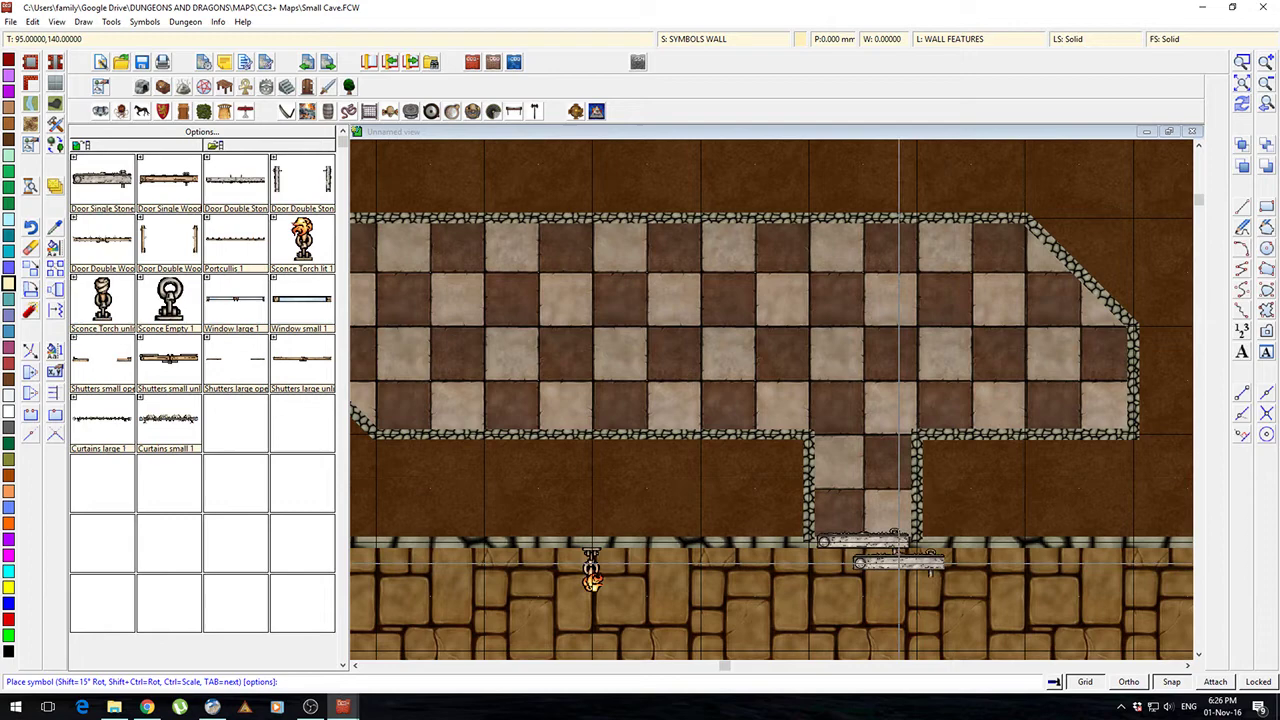
left_click_drag(652, 496, 727, 489)
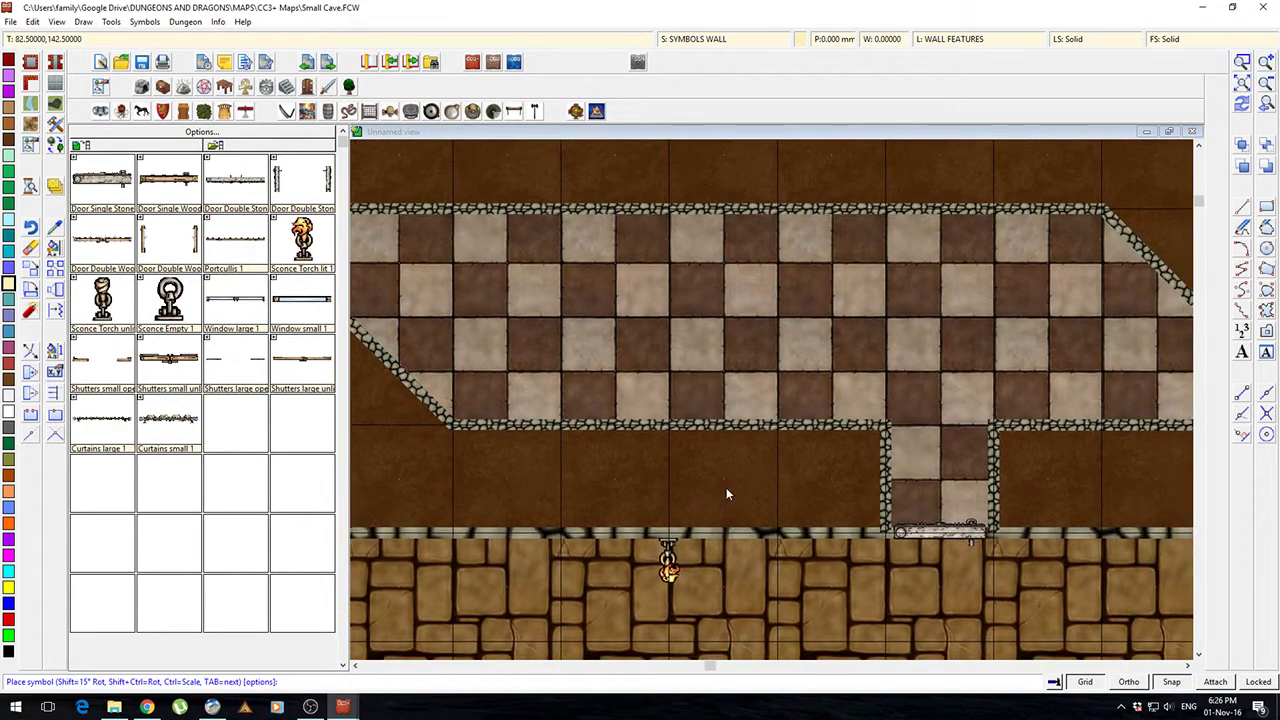
scroll(726, 487, "down", 2)
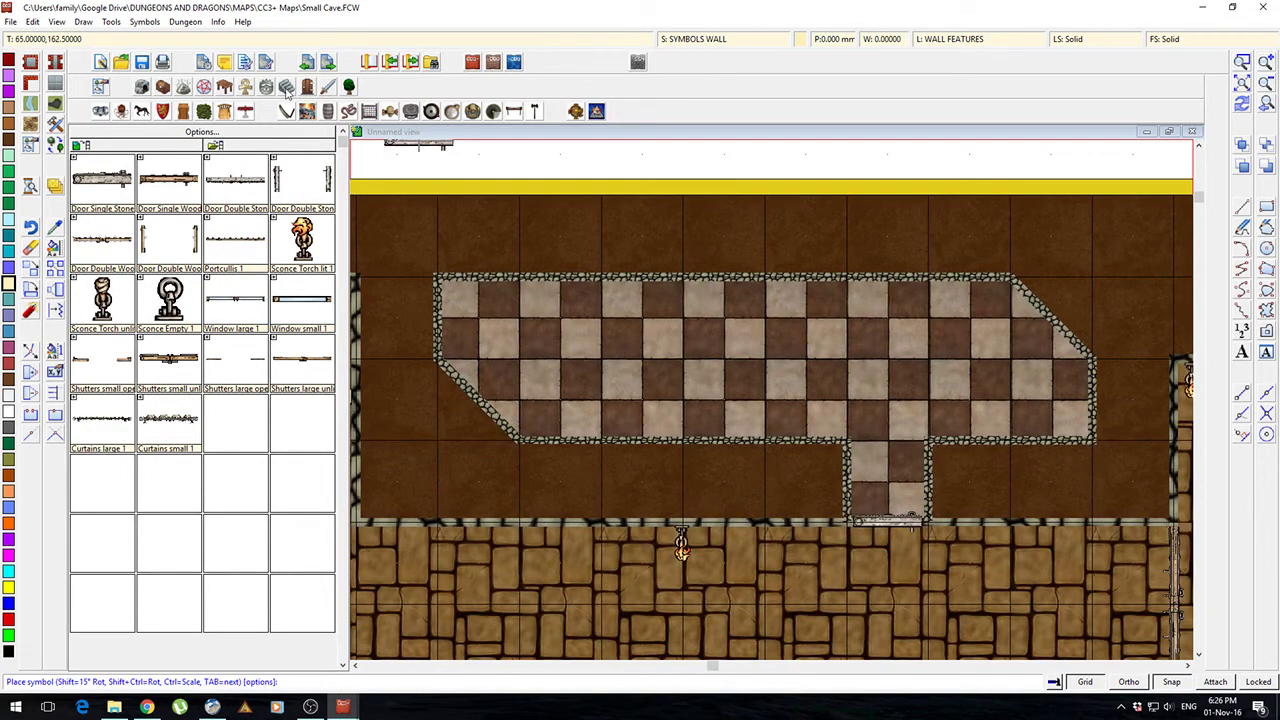
left_click(217, 89)
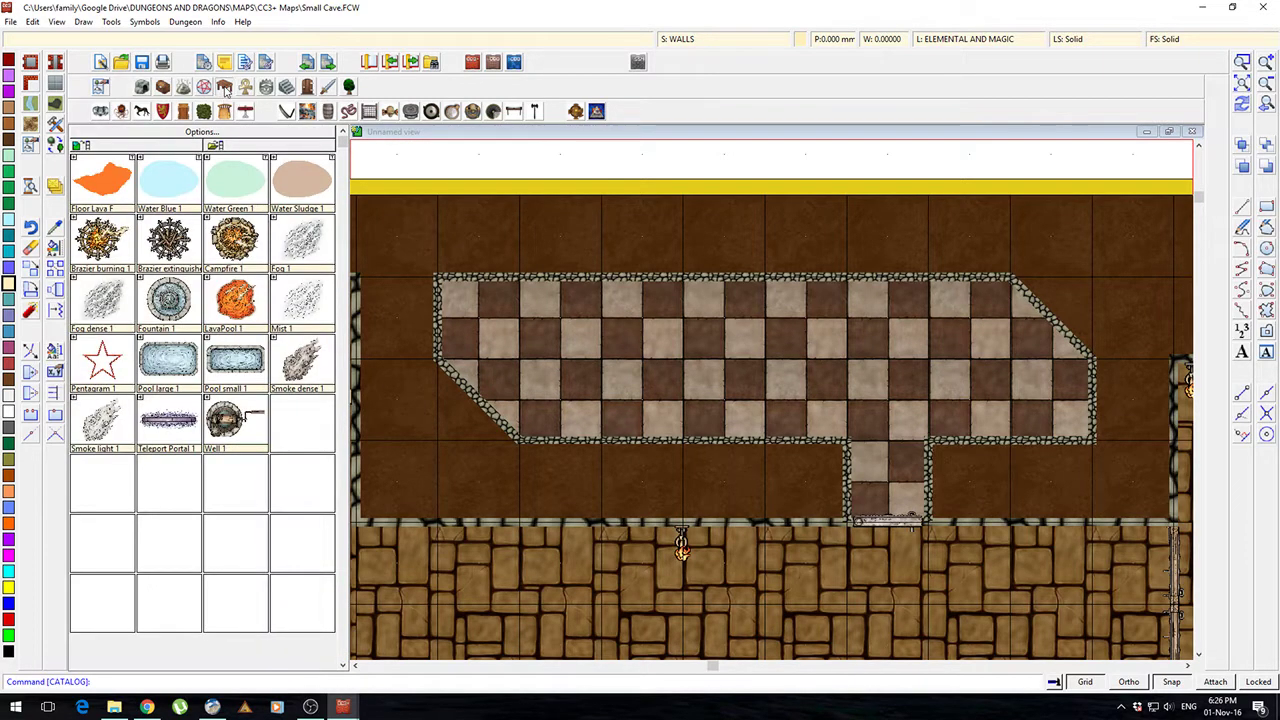
left_click(225, 88)
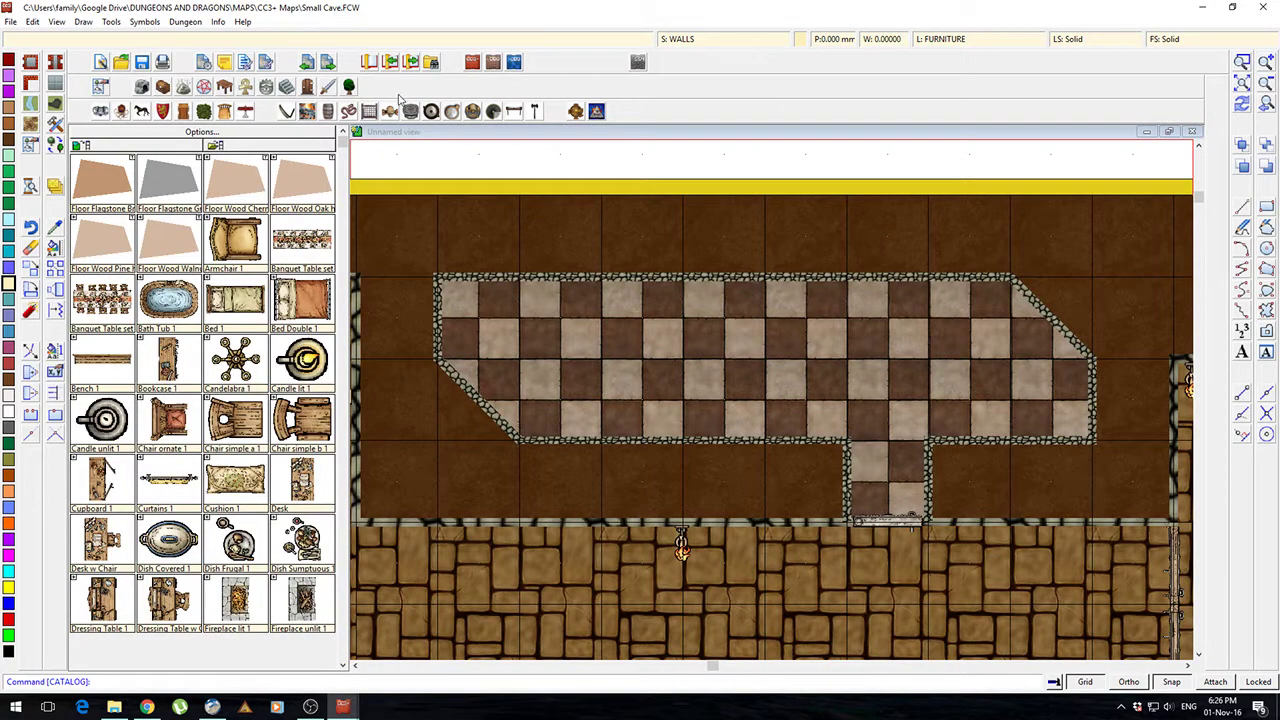
left_click(226, 300)
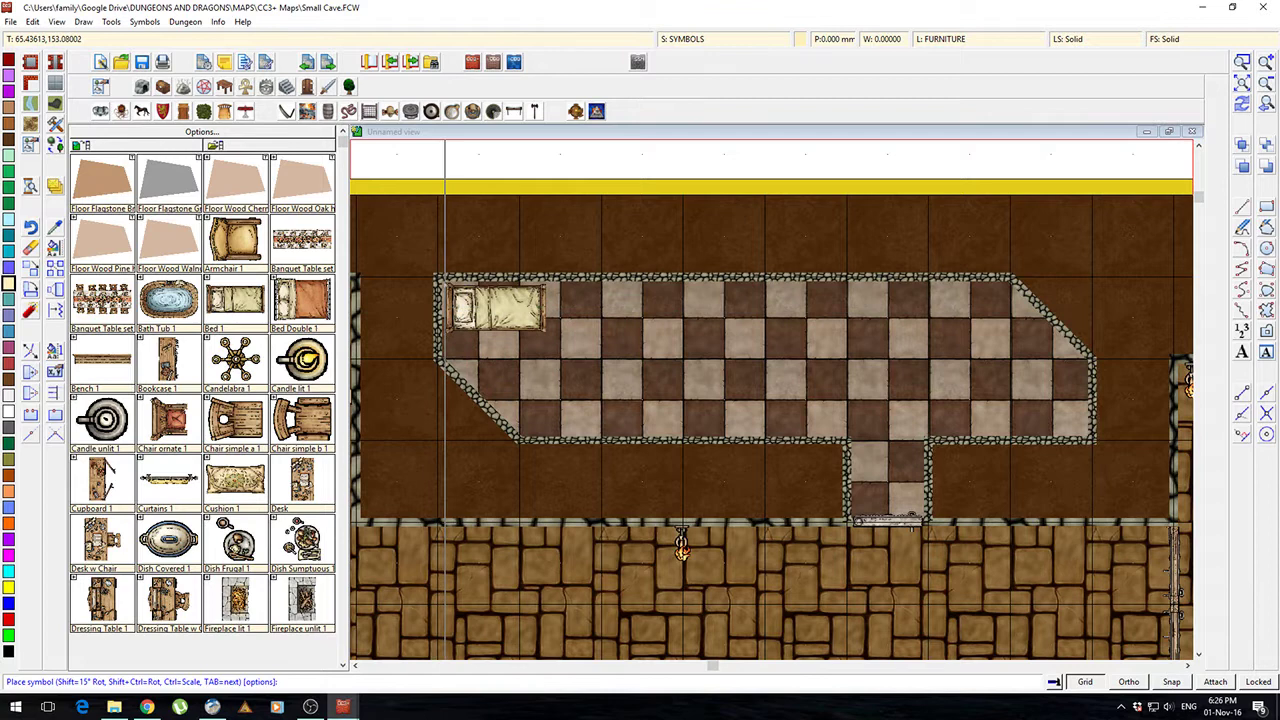
left_click(493, 308)
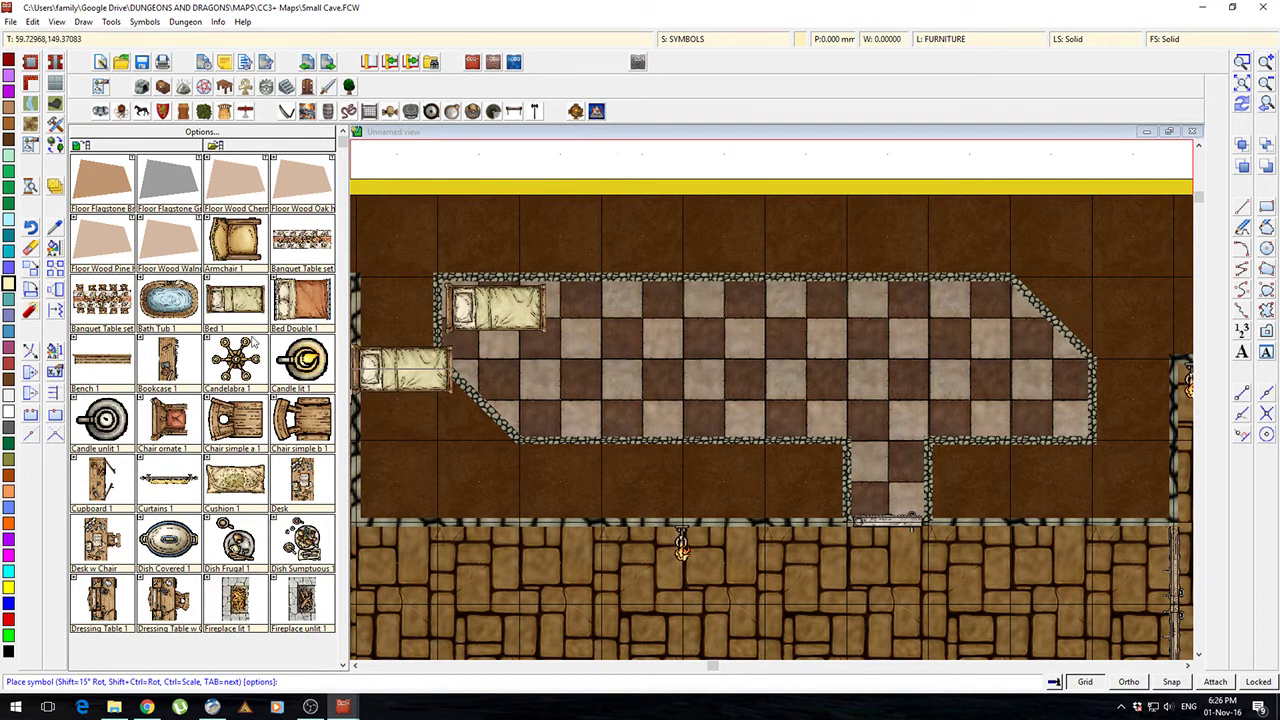
Step: Place the Bath Tub 1 symbol along the angled wall in the chequered room's northeast corner
left_click(169, 300)
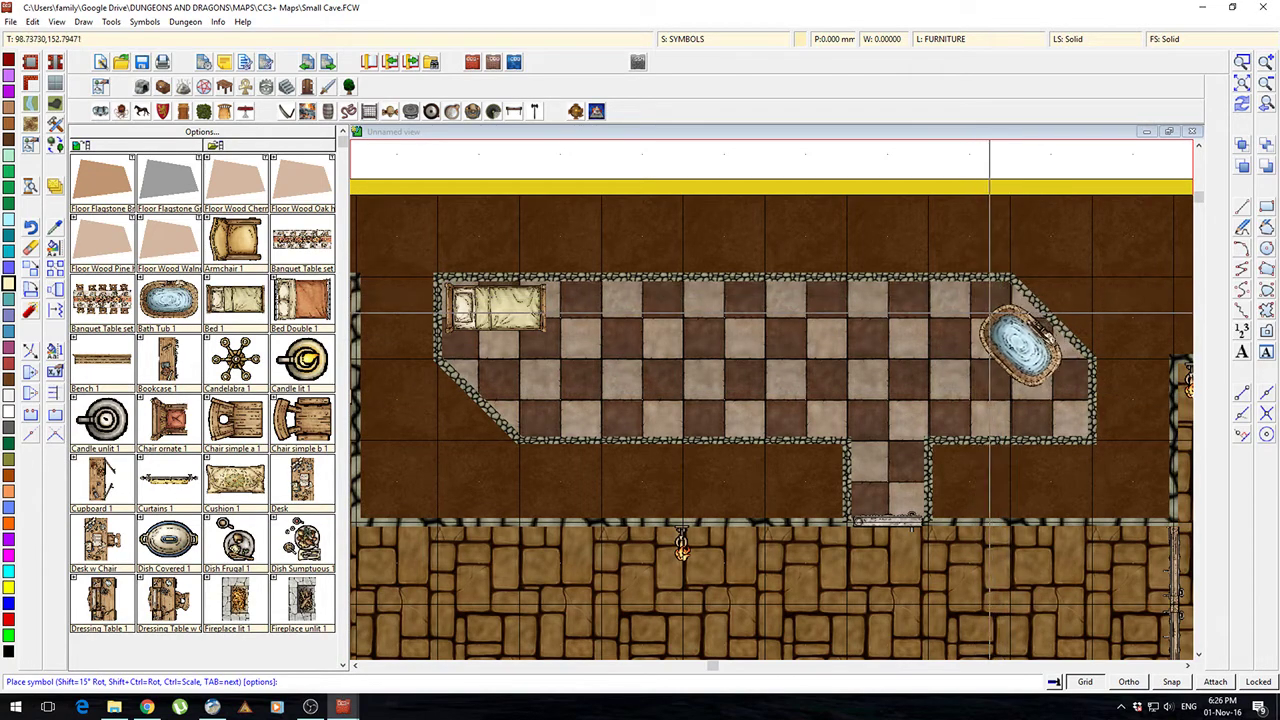
left_click(990, 313)
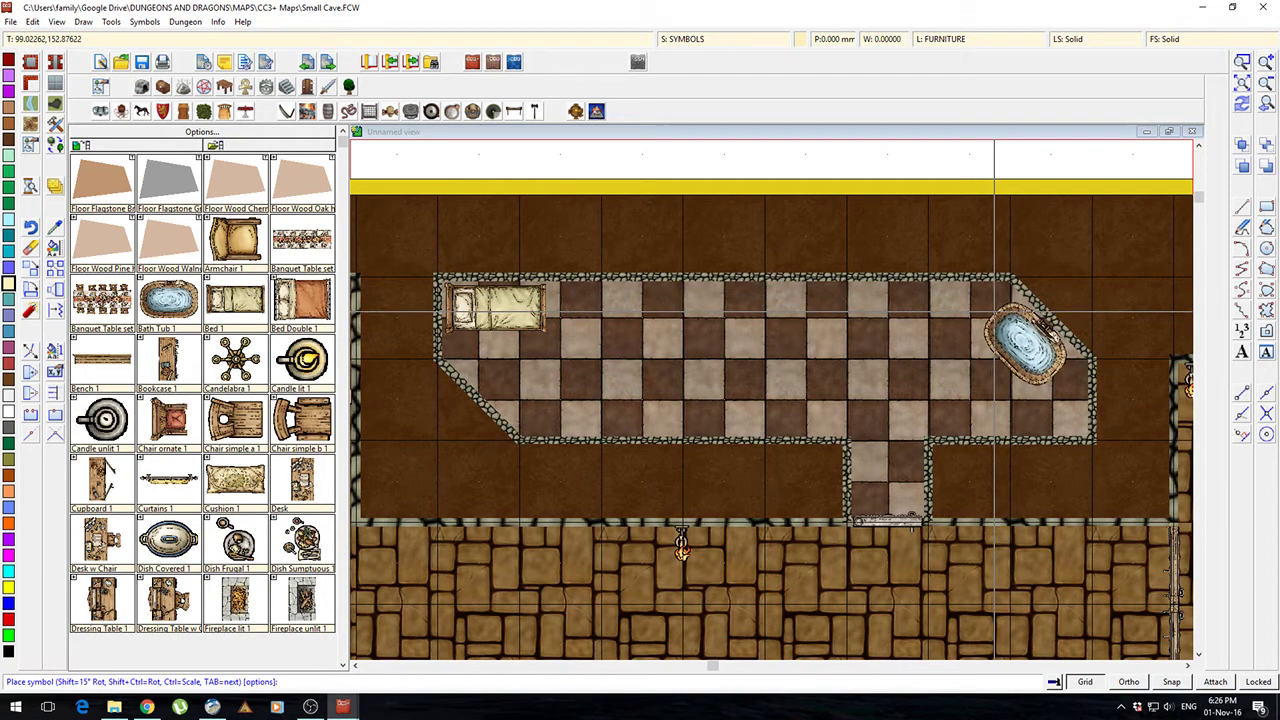
Step: Place the desk with chair and the lit fireplace side by side against the chequered room's south wall
left_click(237, 482)
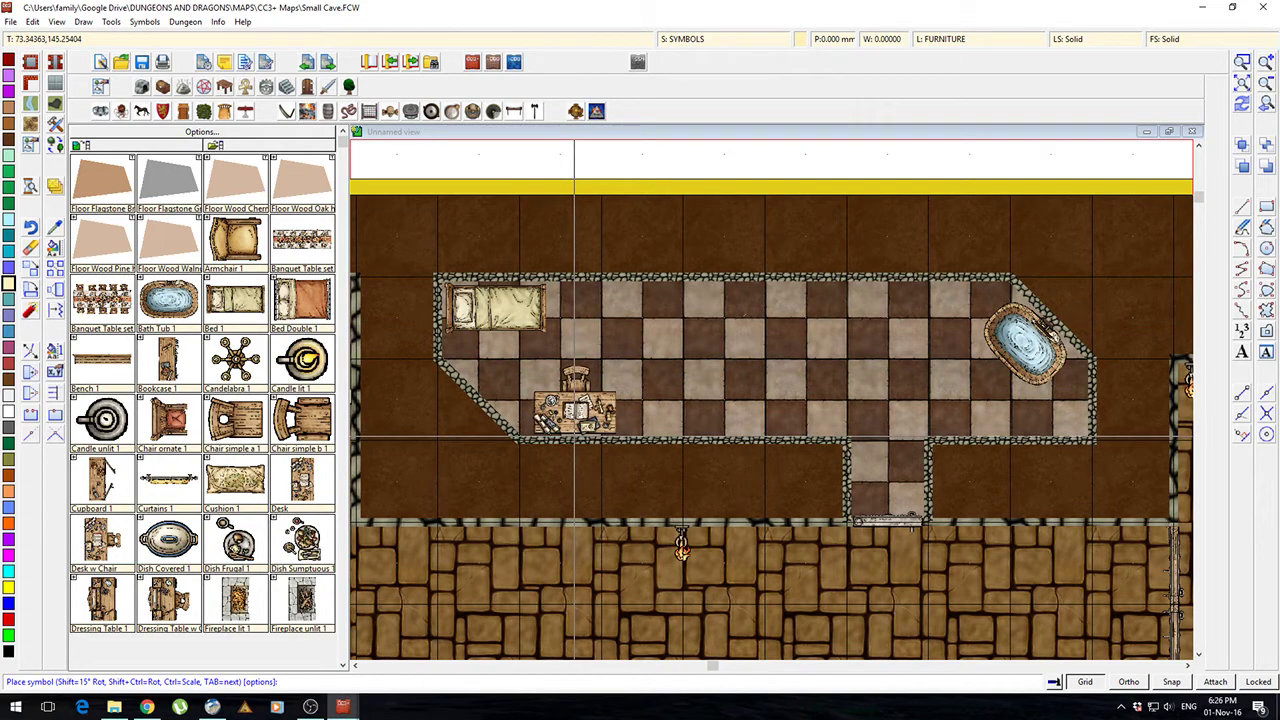
left_click(575, 410)
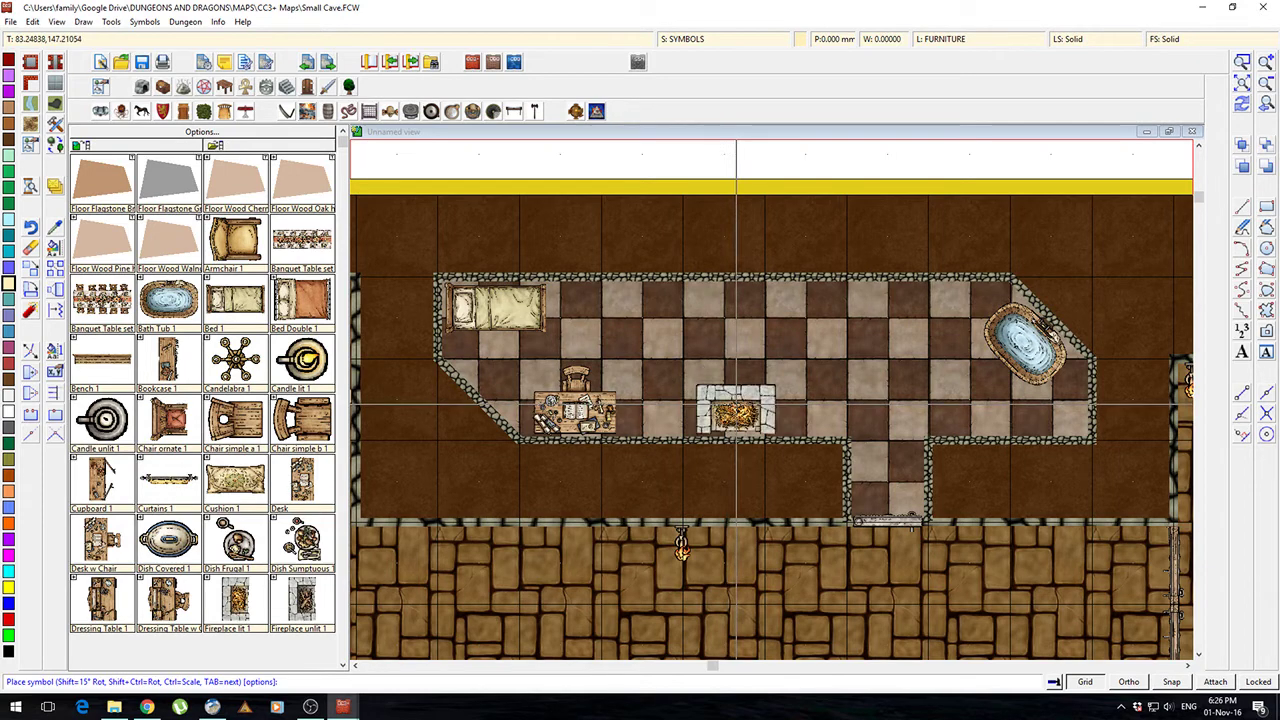
key("shift")
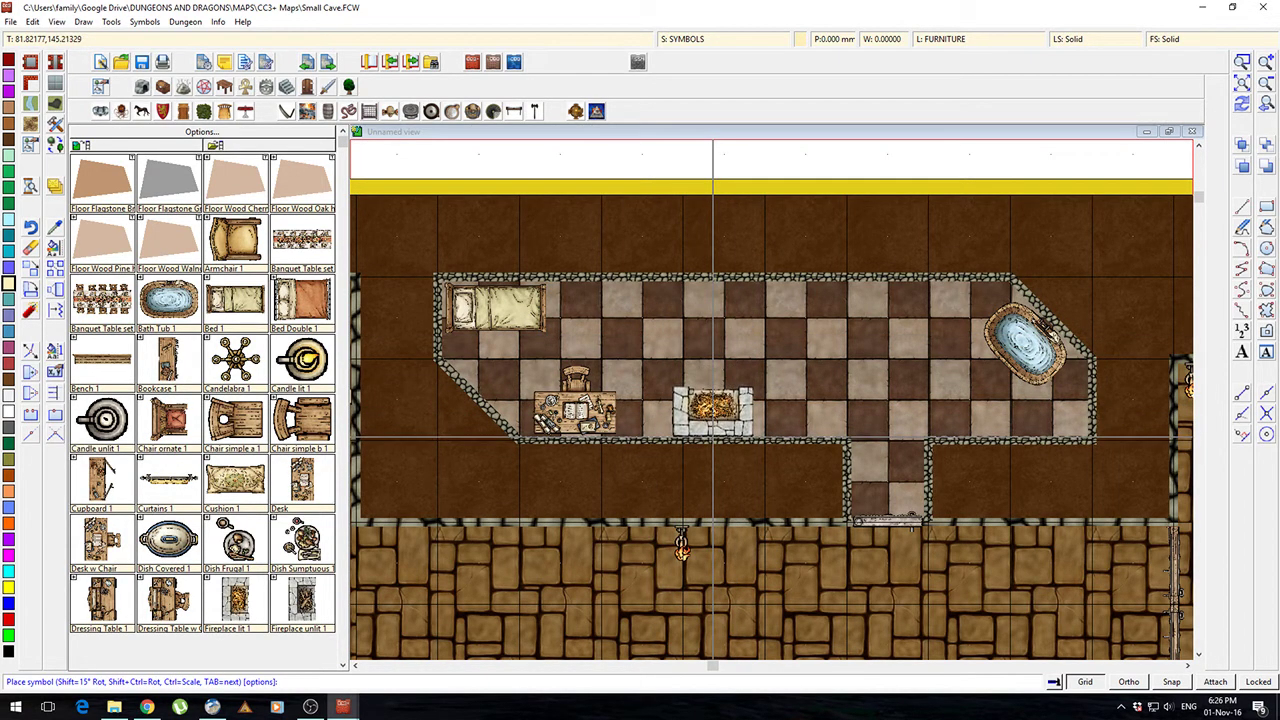
left_click(713, 437)
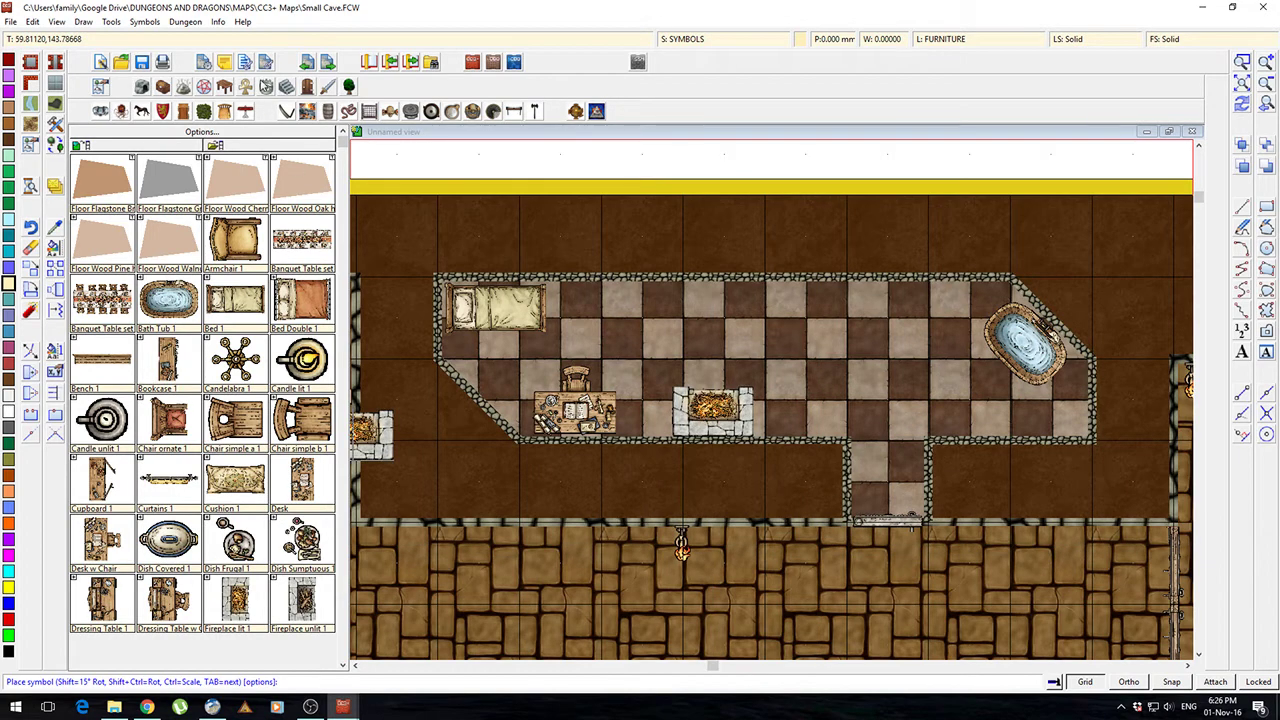
Step: Place a single Pit Spikes 1 trap in the entrance passage, just inside the stone door
left_click(262, 82)
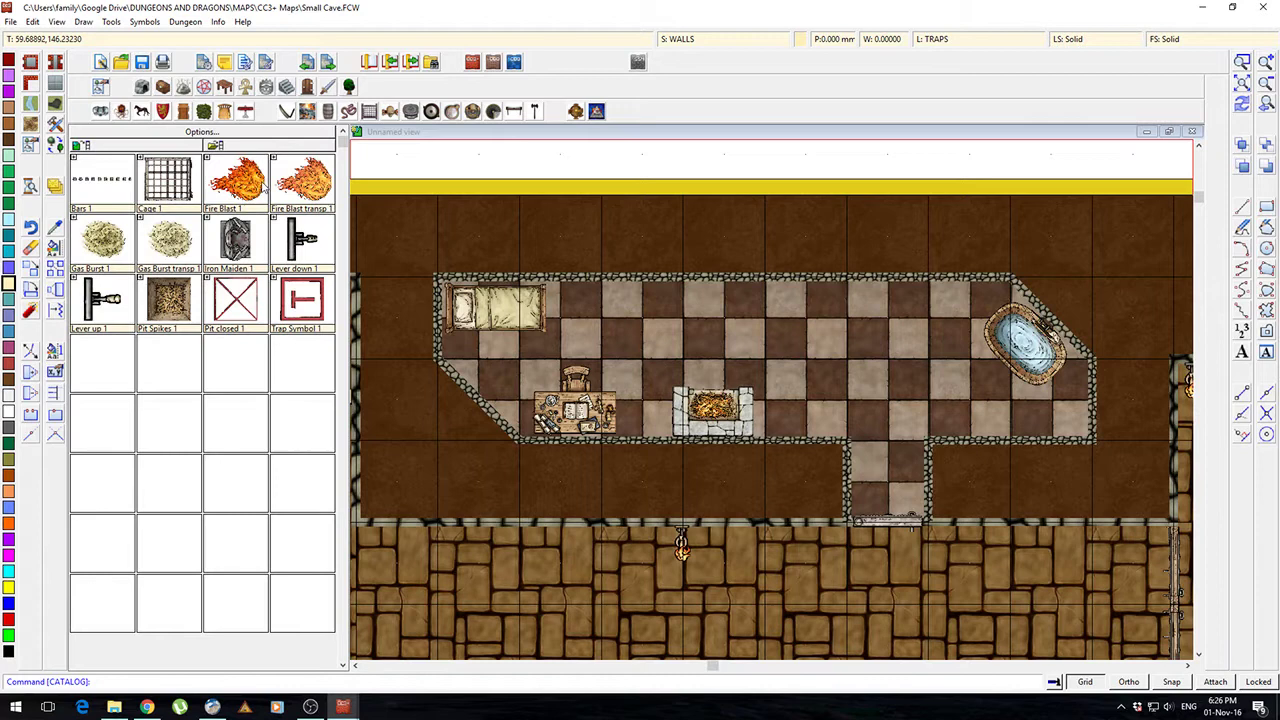
left_click(166, 313)
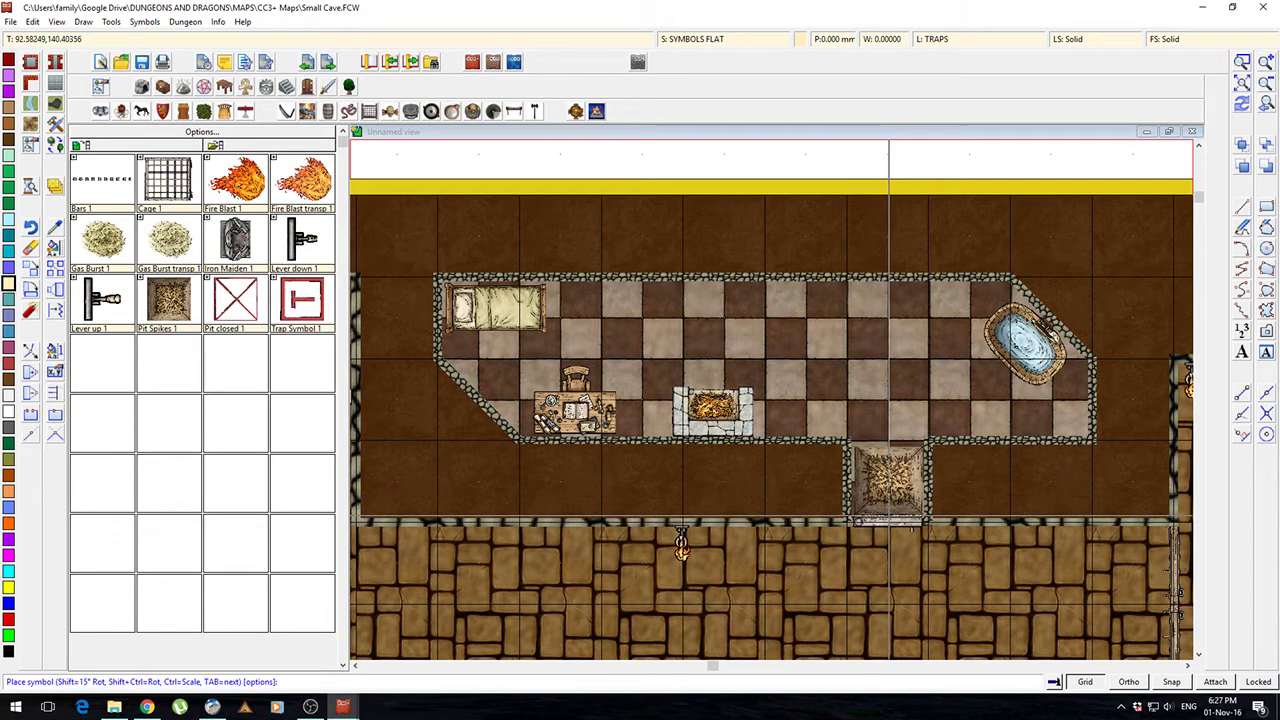
left_click(887, 520)
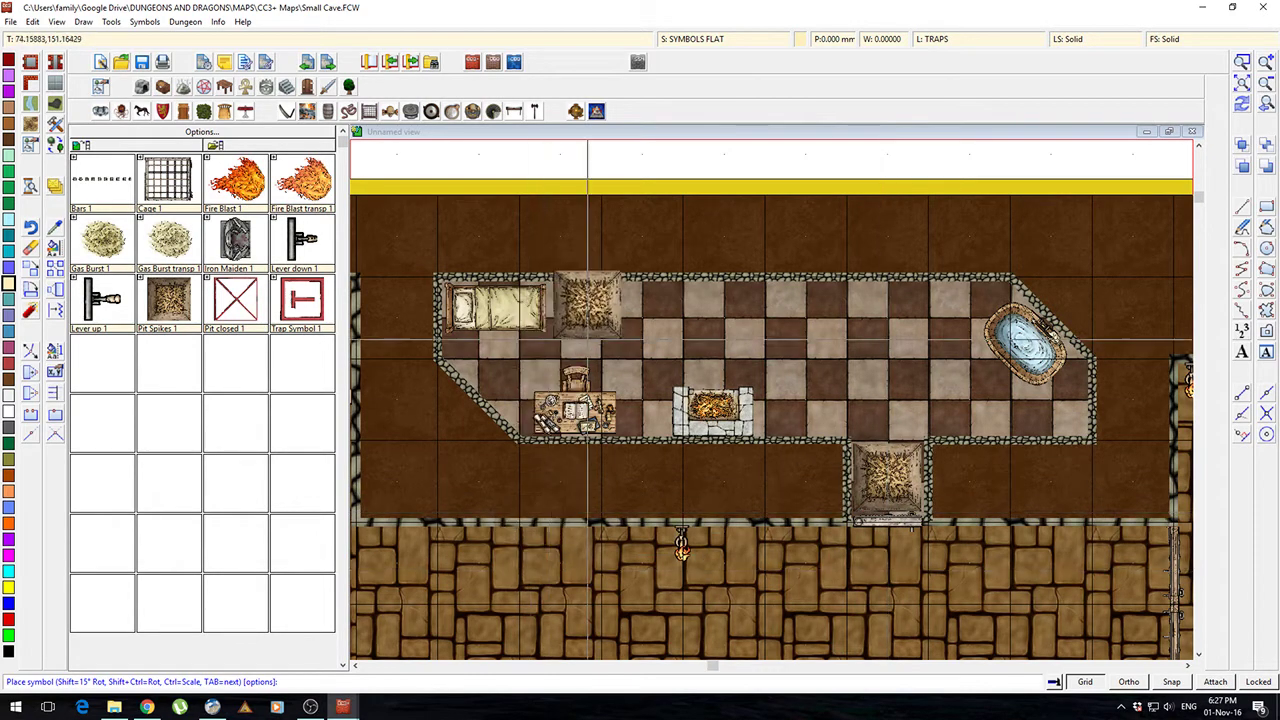
key("Escape")
Step: Place the piled Knights Armour symbol against the south wall, between the fireplace and the entrance passage
left_click(286, 88)
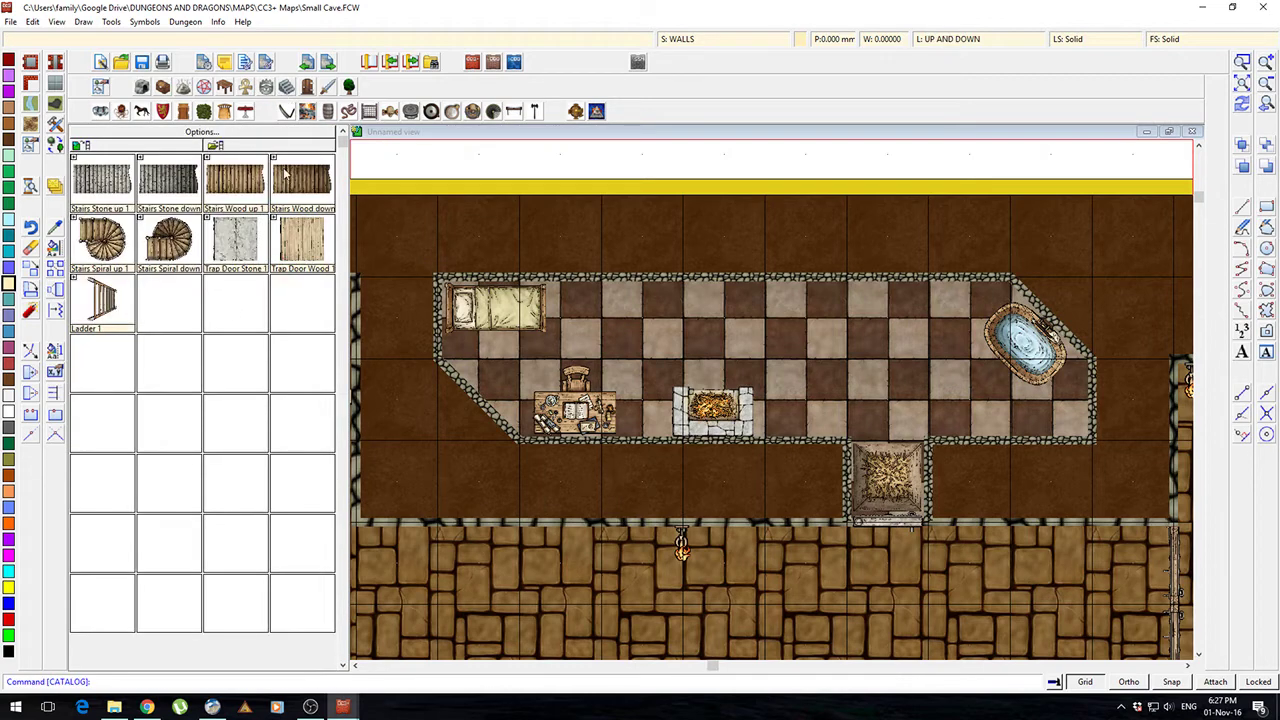
left_click(328, 88)
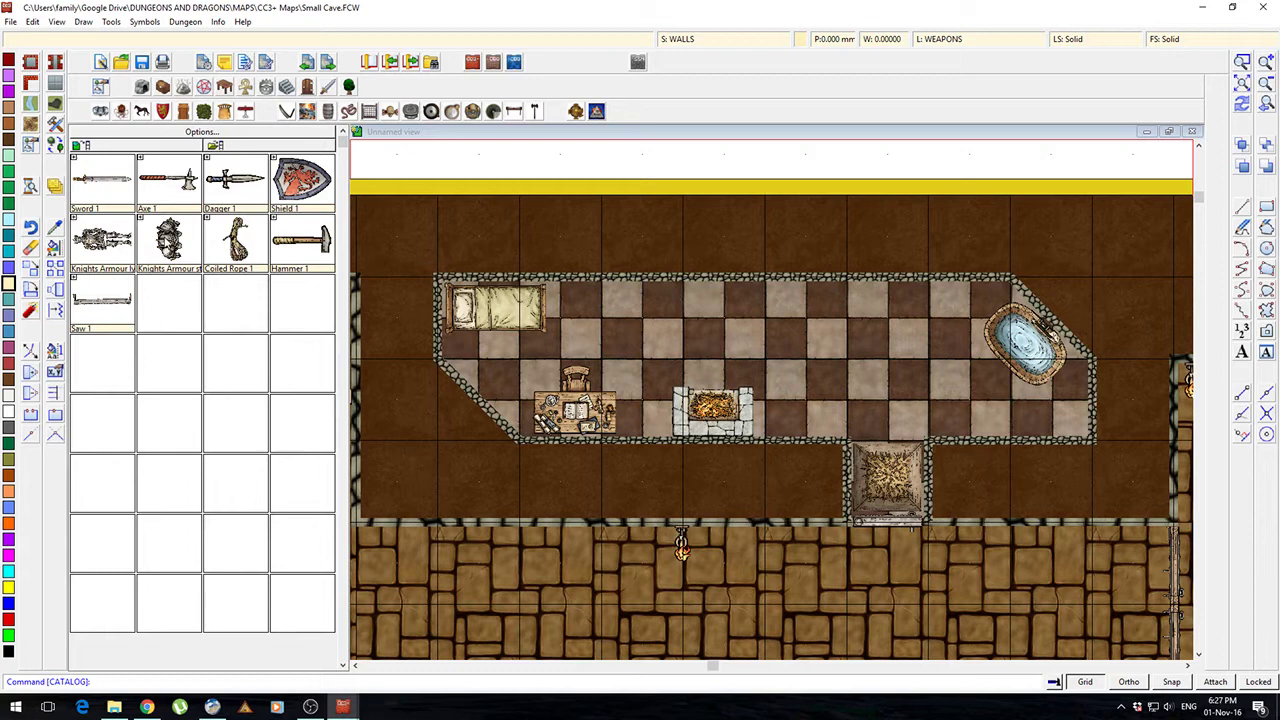
left_click(168, 240)
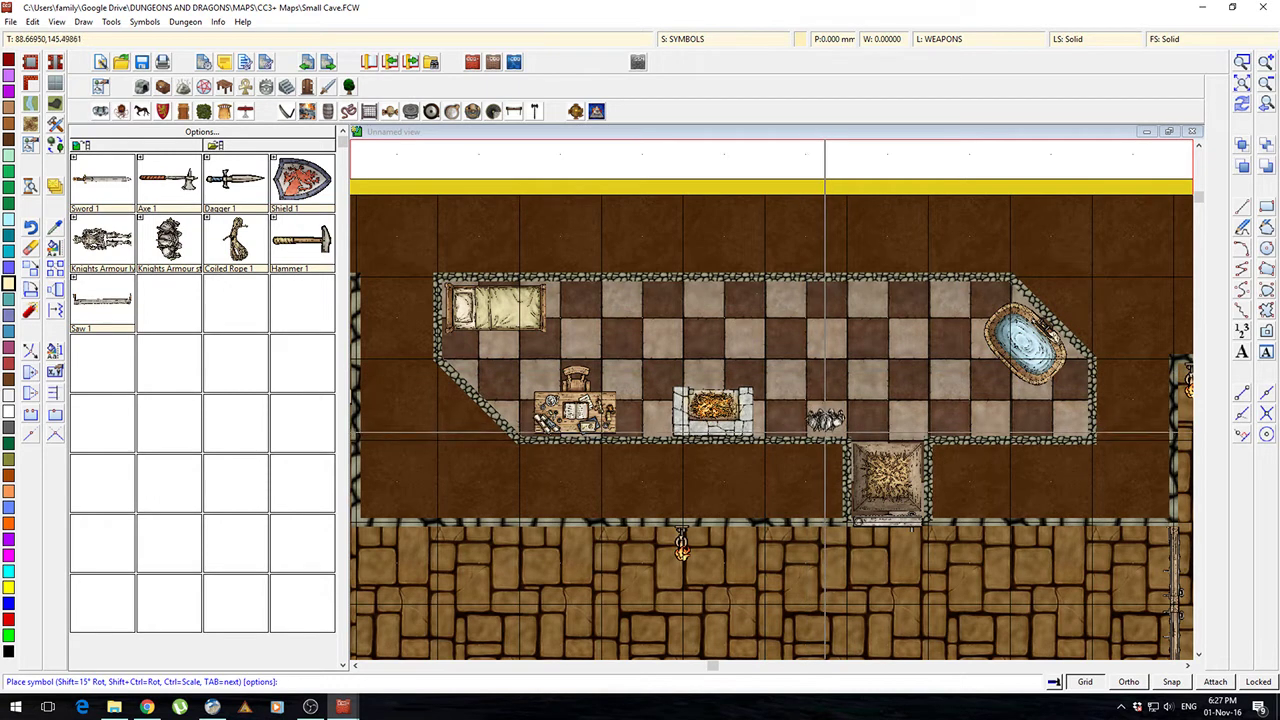
left_click(826, 430)
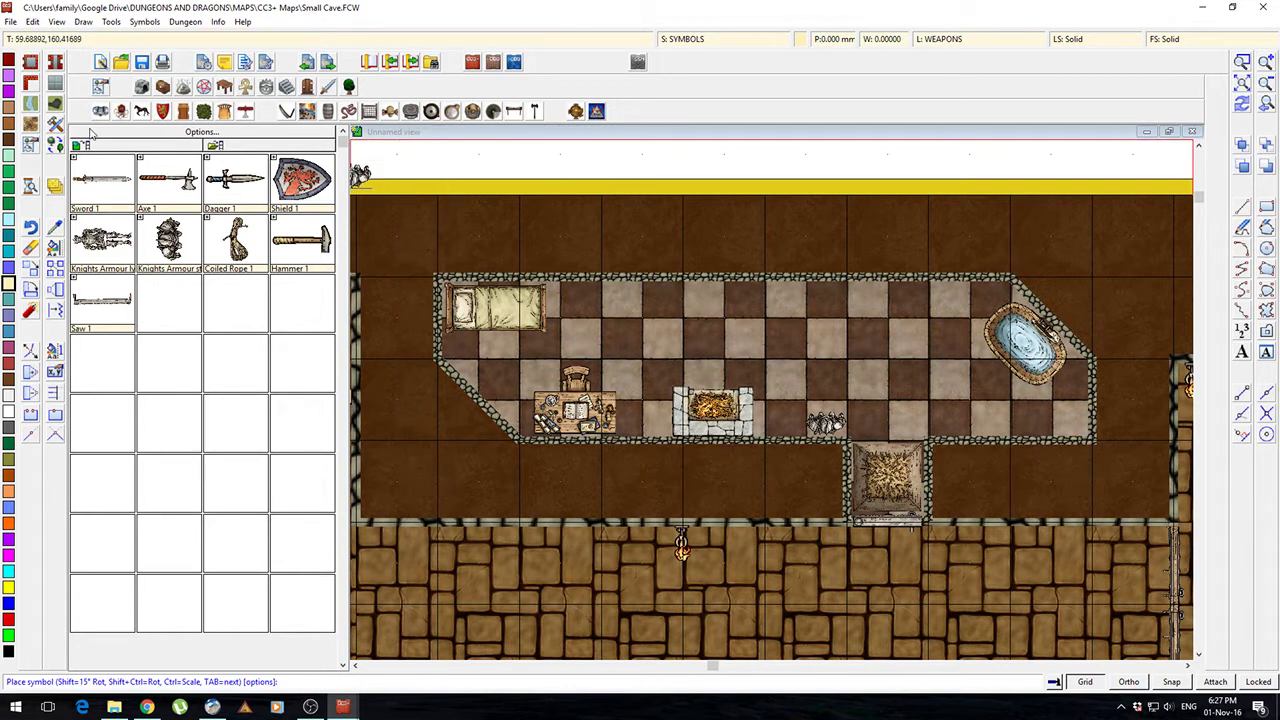
Step: Browse the CSUAC 2 symbol catalogs for equipment, humanoids, skulls, furnishings, desks and trees
right_click(163, 116)
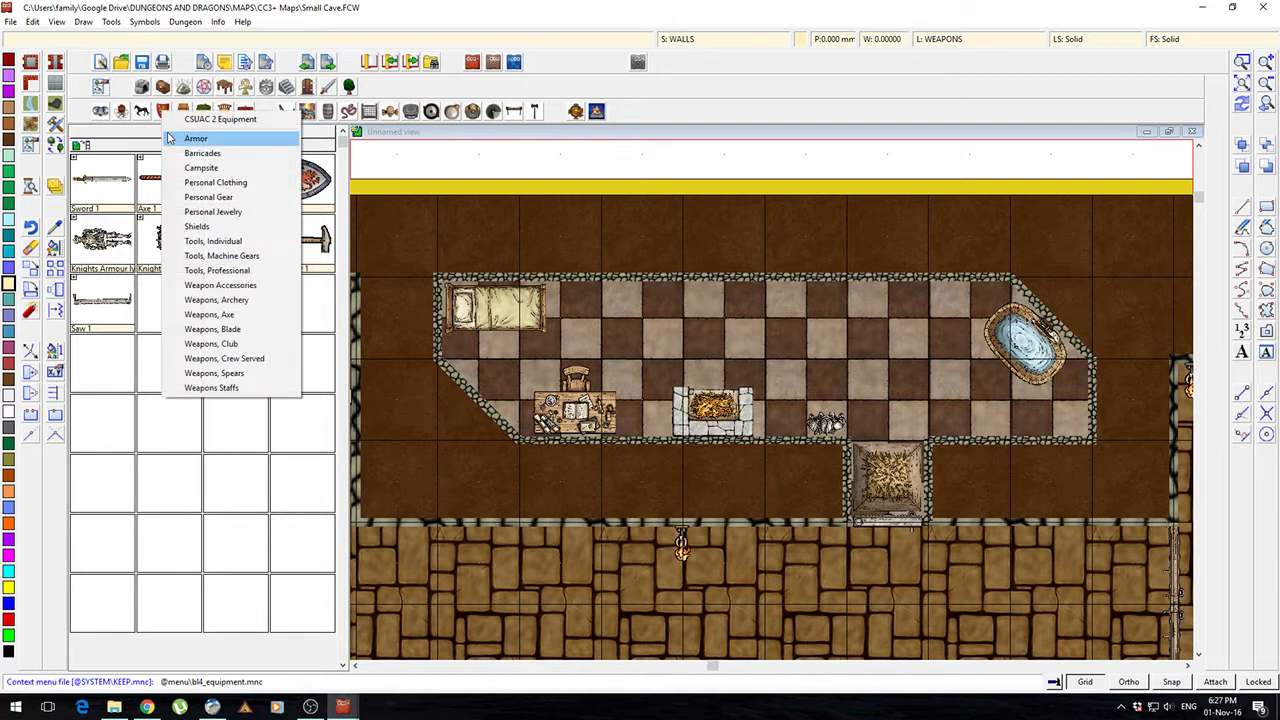
right_click(99, 113)
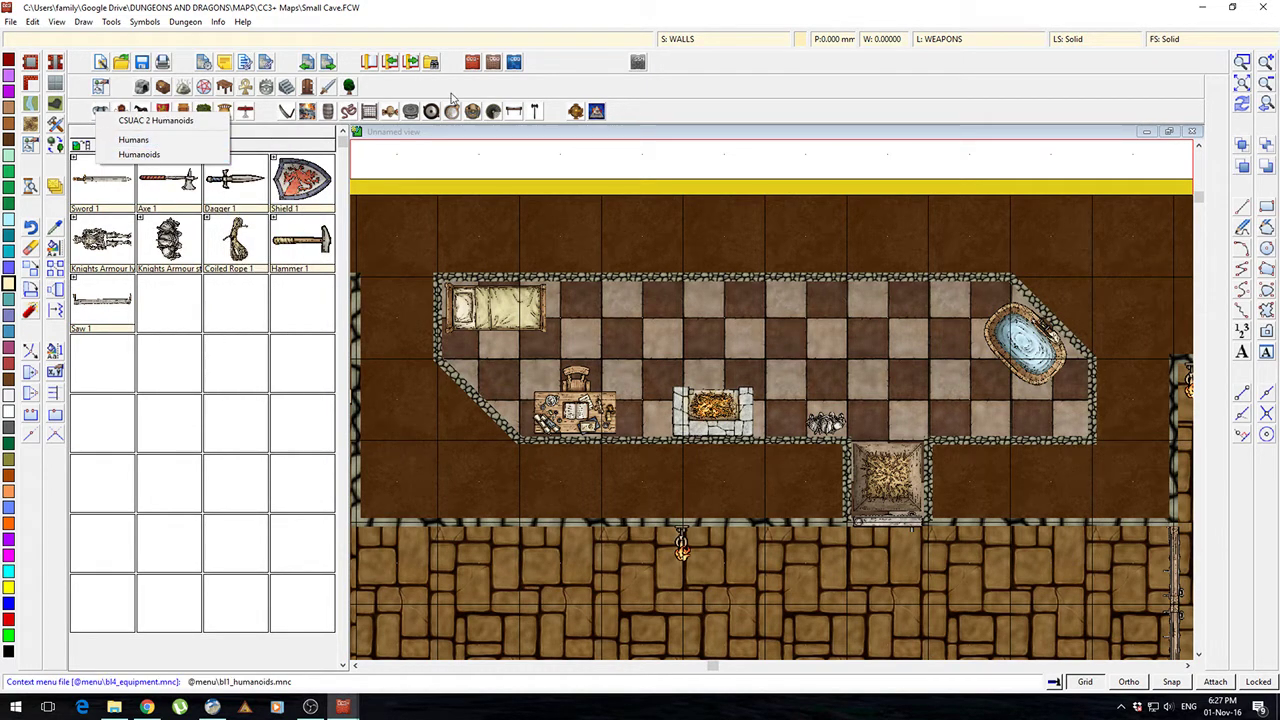
left_click(150, 120)
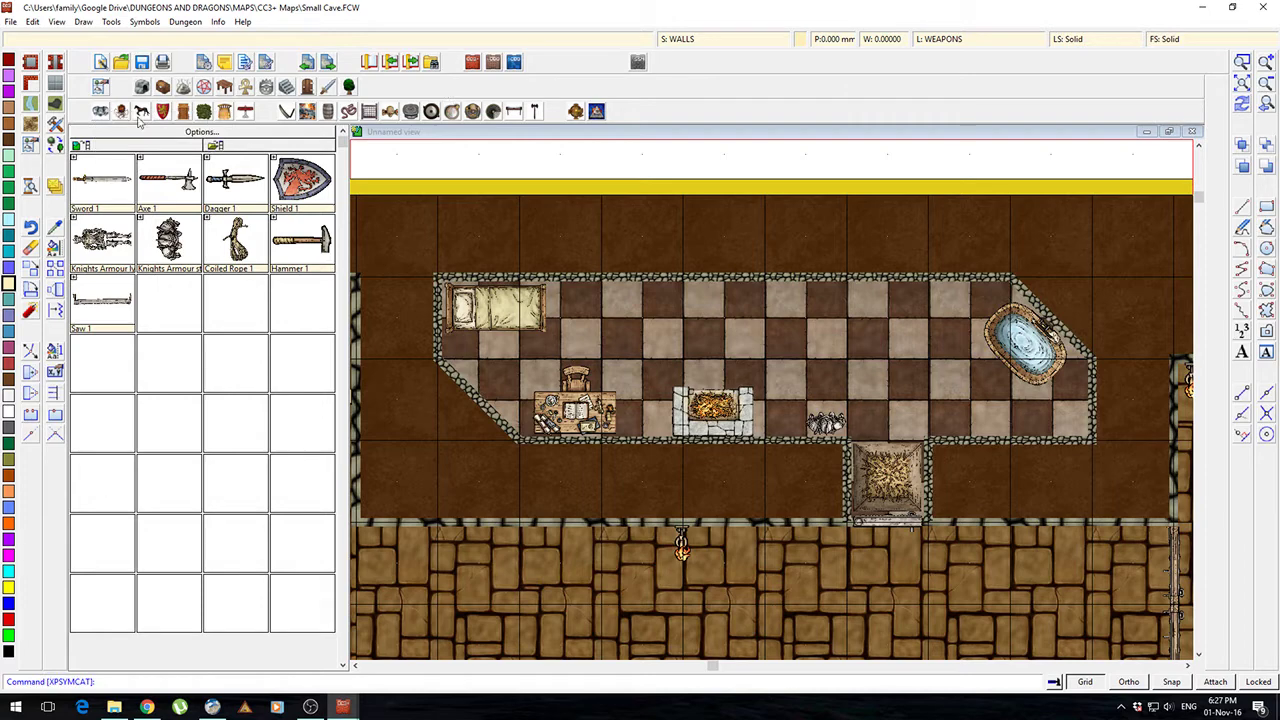
left_click(347, 112)
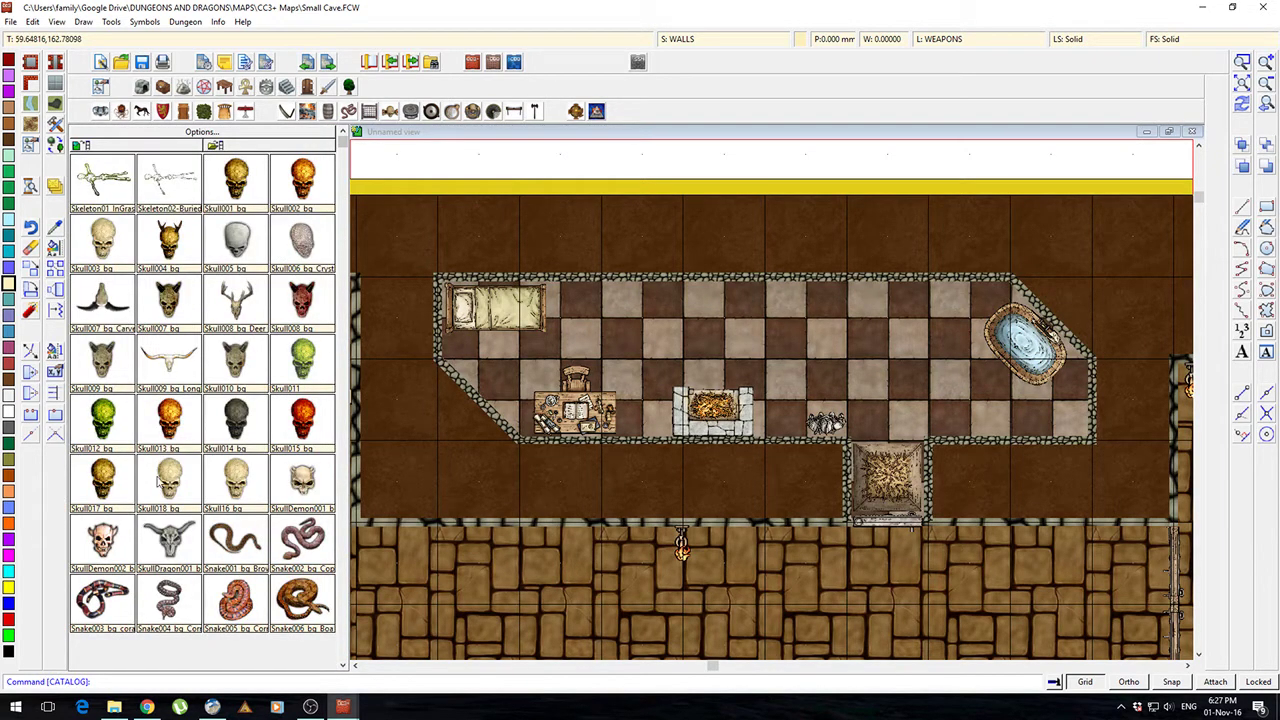
left_click(230, 115)
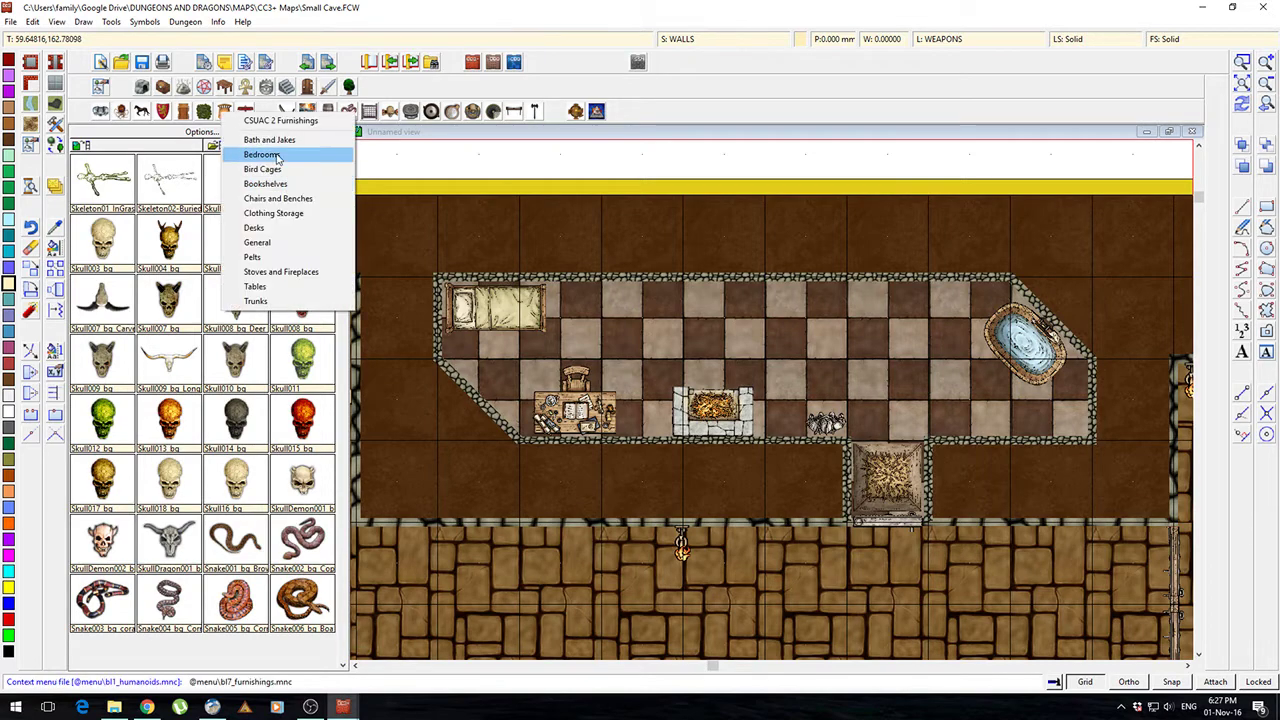
left_click(265, 134)
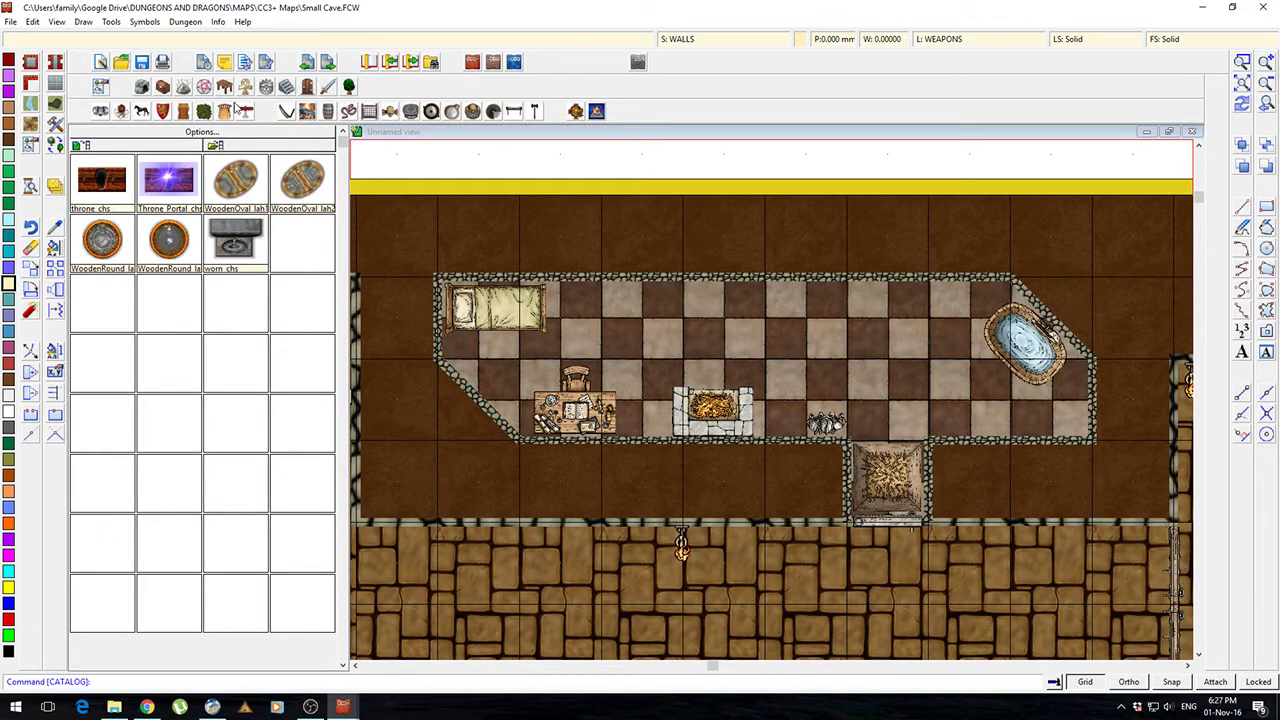
left_click(225, 112)
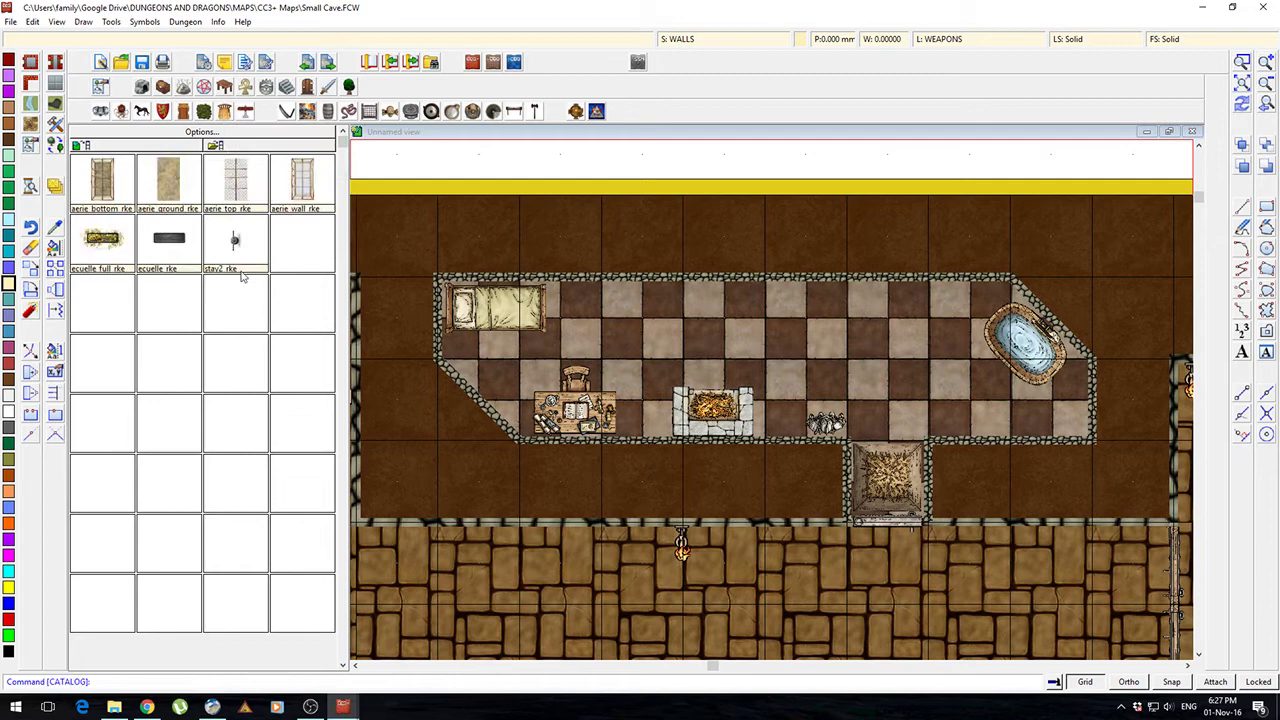
left_click(245, 111)
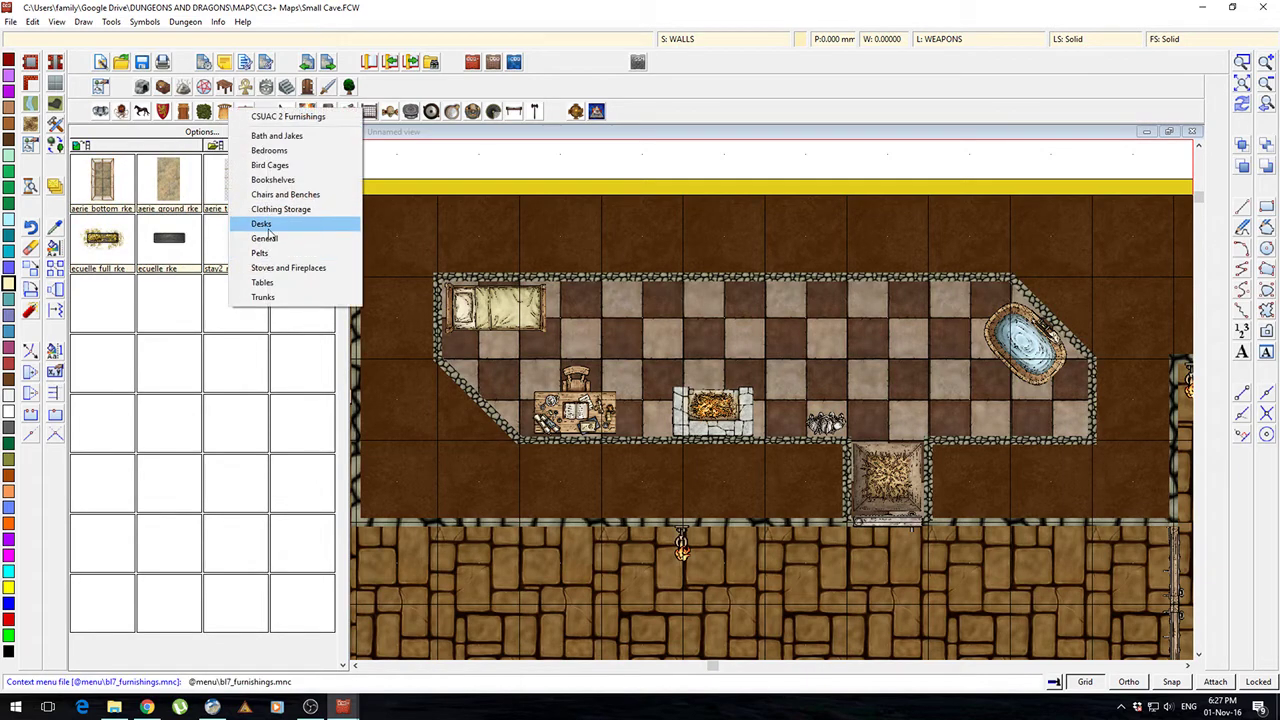
left_click(255, 220)
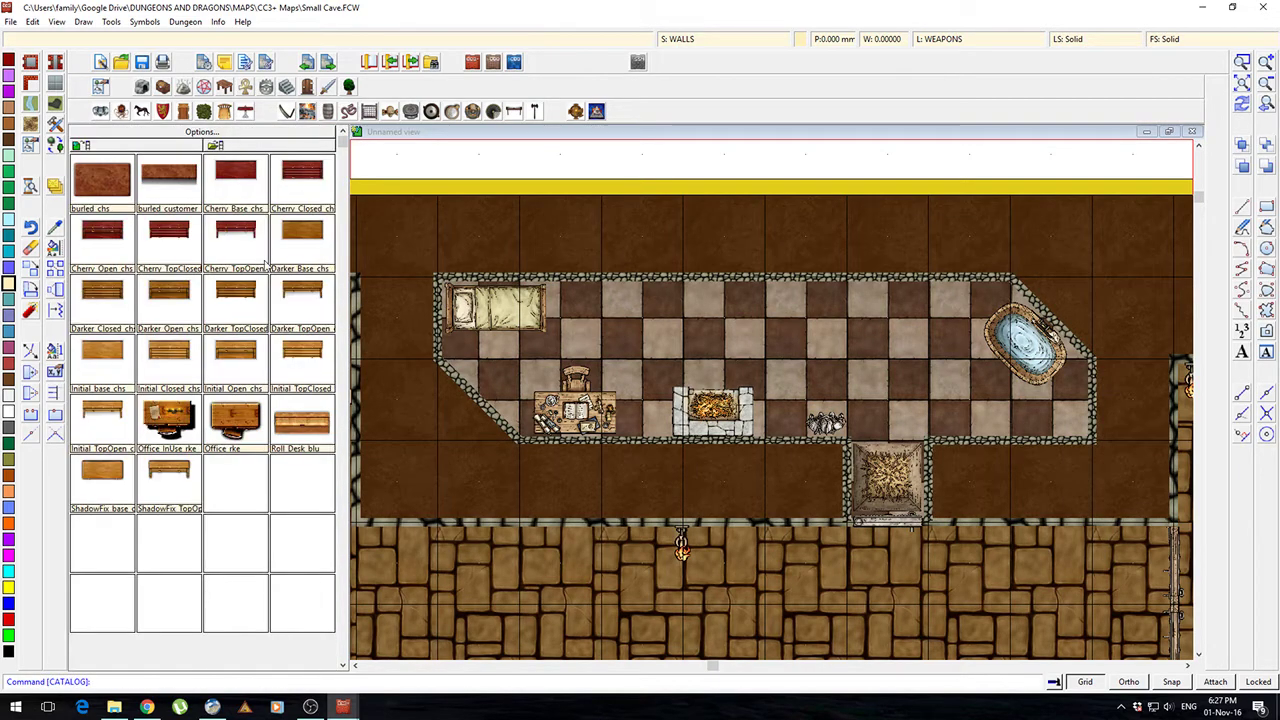
left_click(204, 111)
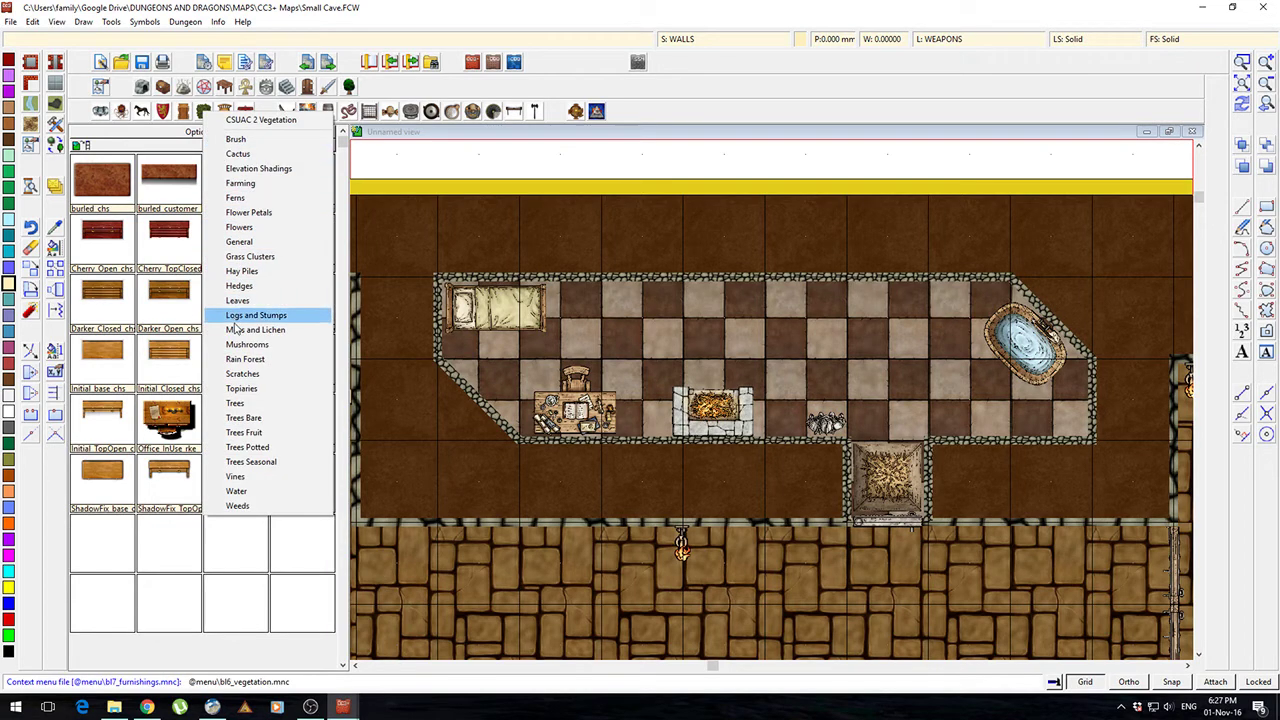
left_click(238, 404)
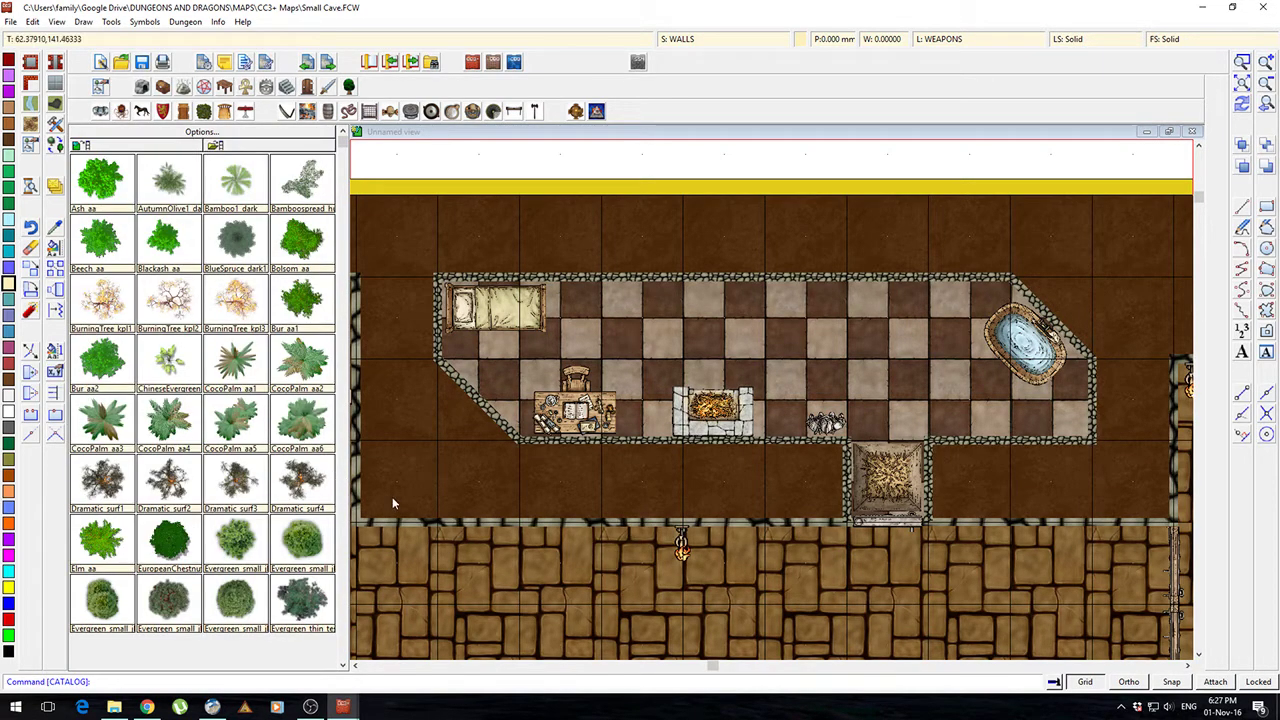
Step: Try the European chestnut tree symbol in the chequered room, just north of the entrance passage
left_click(160, 546)
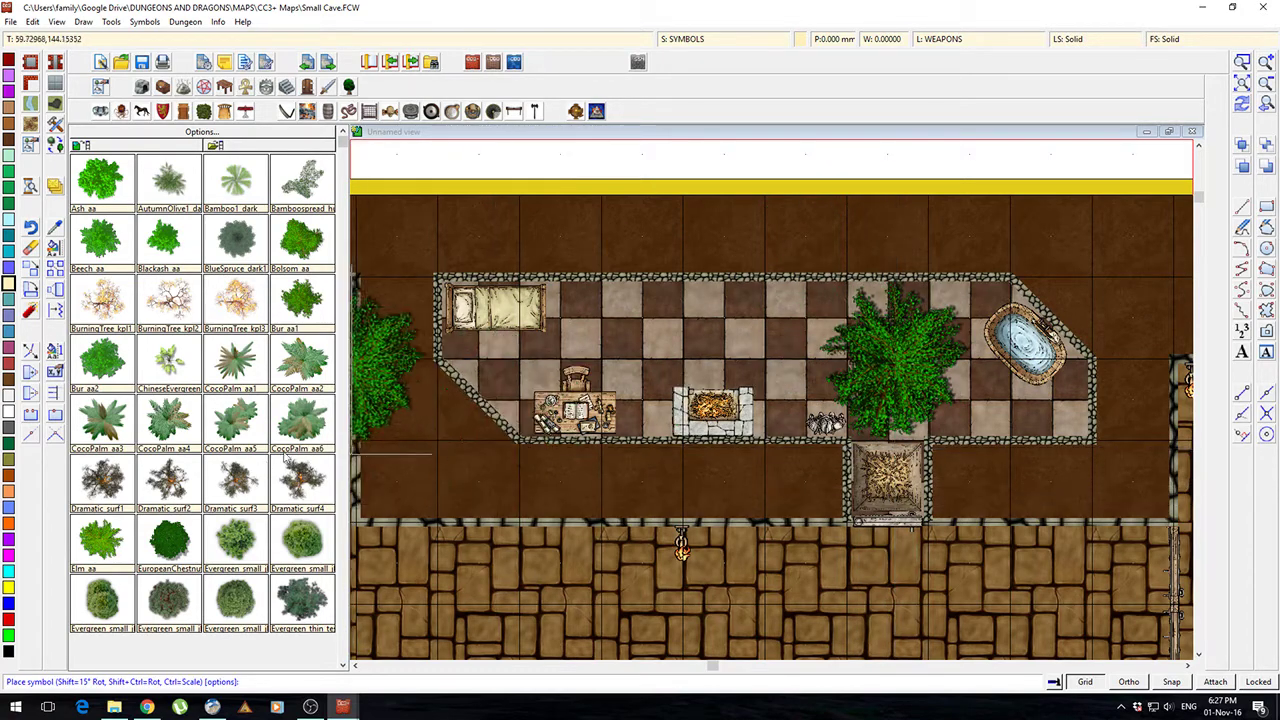
key("Escape")
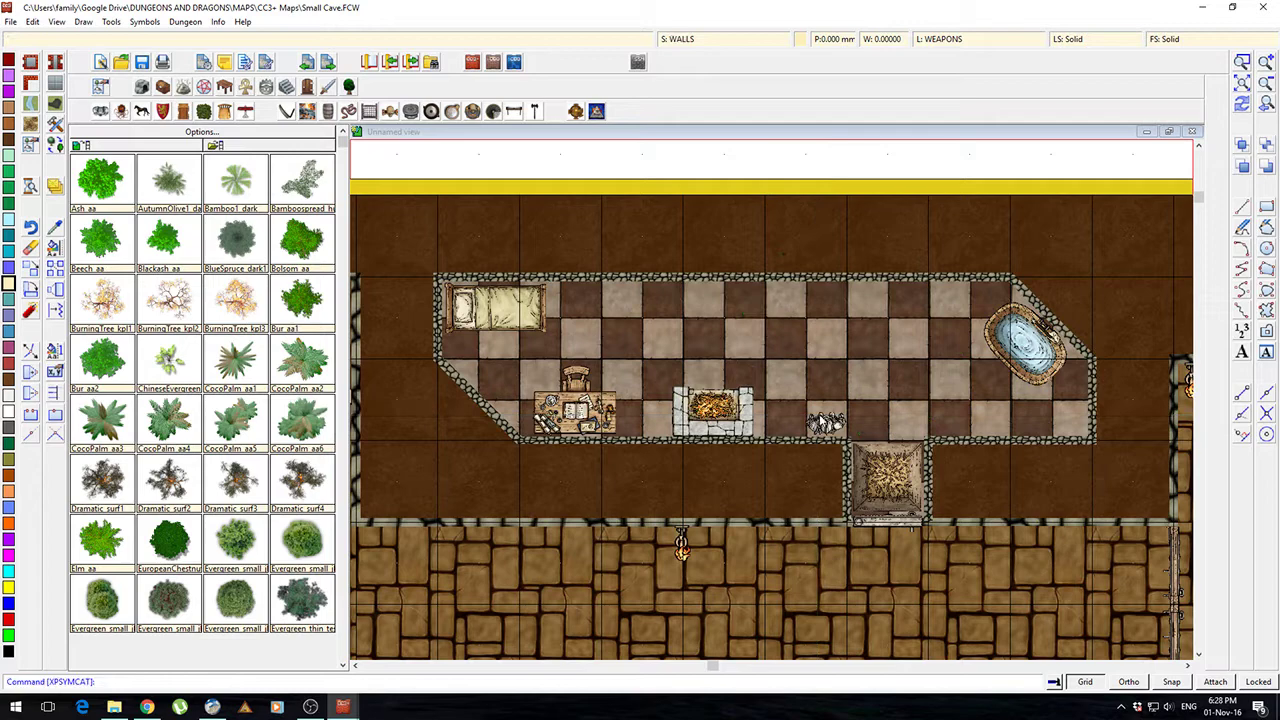
Step: Activate the sheet effects for the drawing and apply them to the map
scroll(778, 425, "down", 3)
scroll(856, 473, "down", 1)
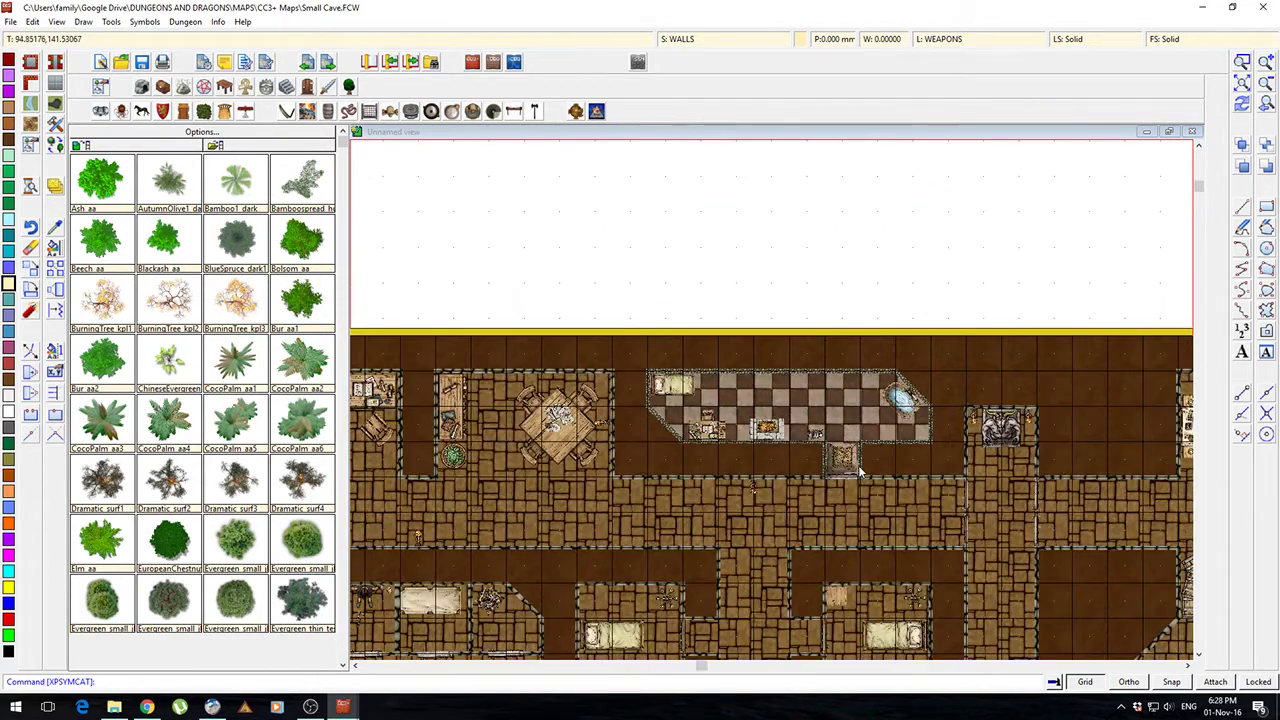
scroll(869, 484, "up", 3)
left_click_drag(869, 484, 920, 226)
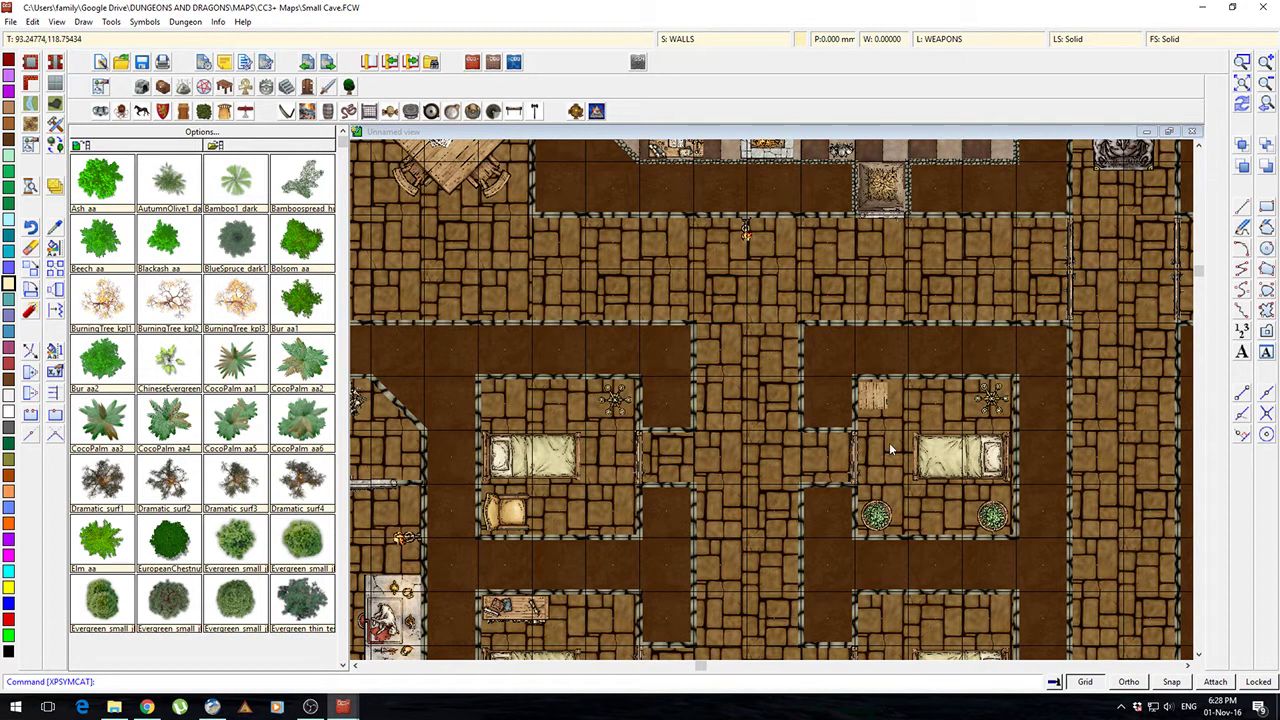
scroll(889, 449, "down", 2)
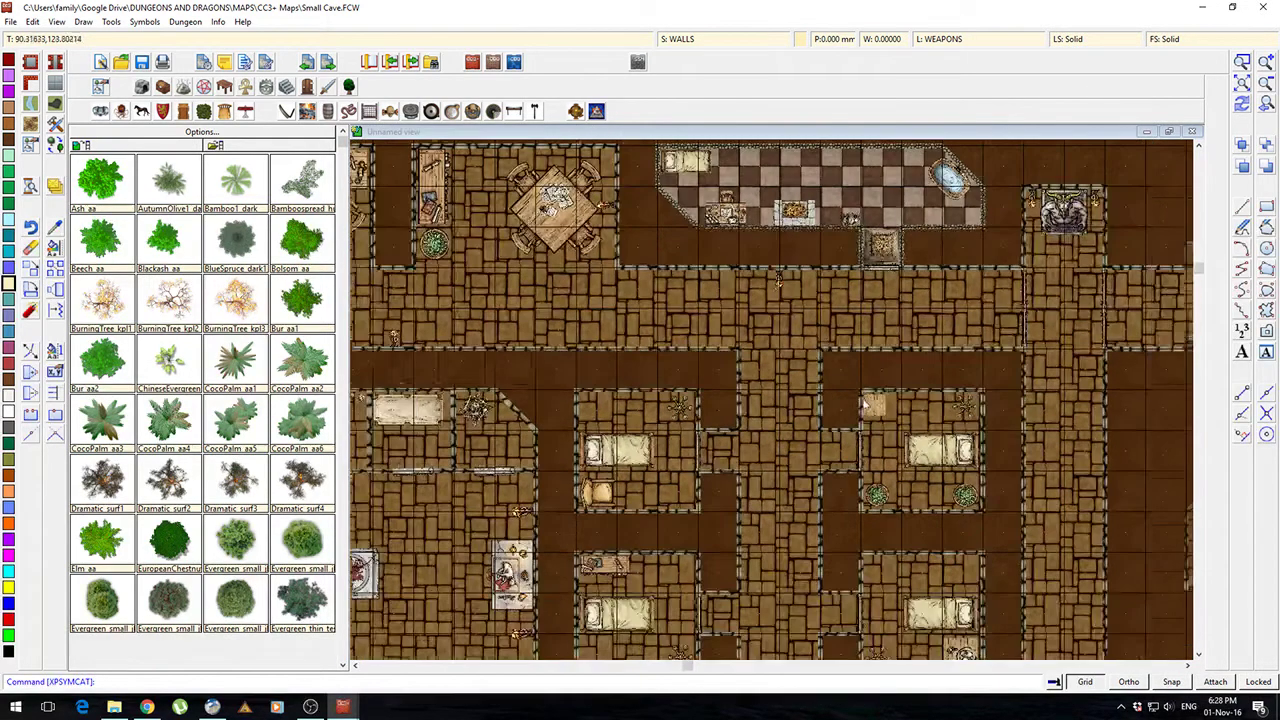
left_click(724, 42)
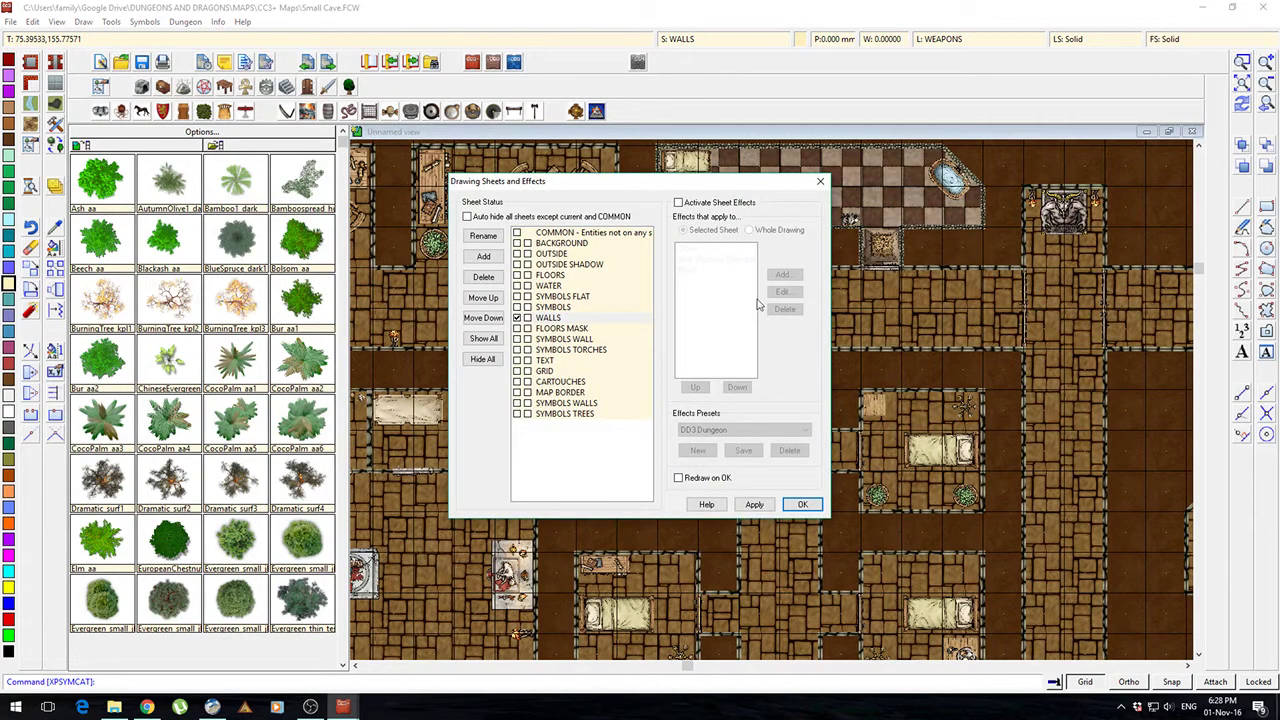
left_click(679, 203)
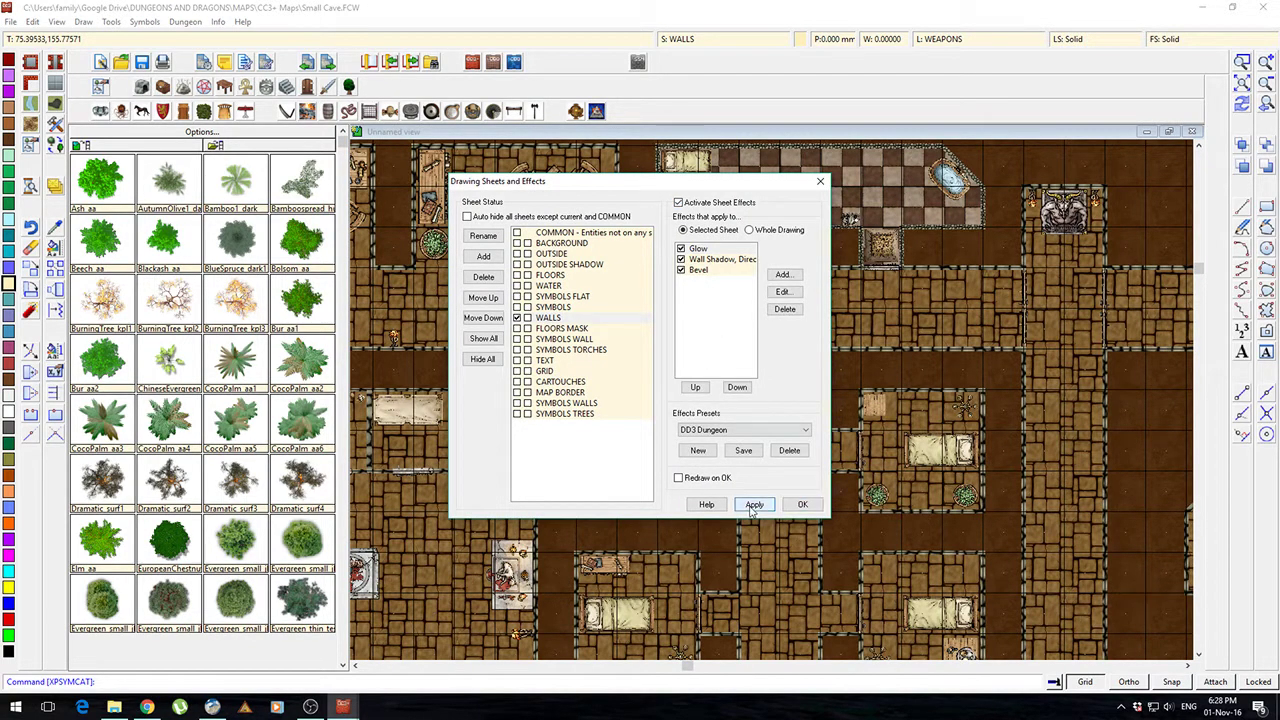
left_click(754, 504)
left_click(803, 505)
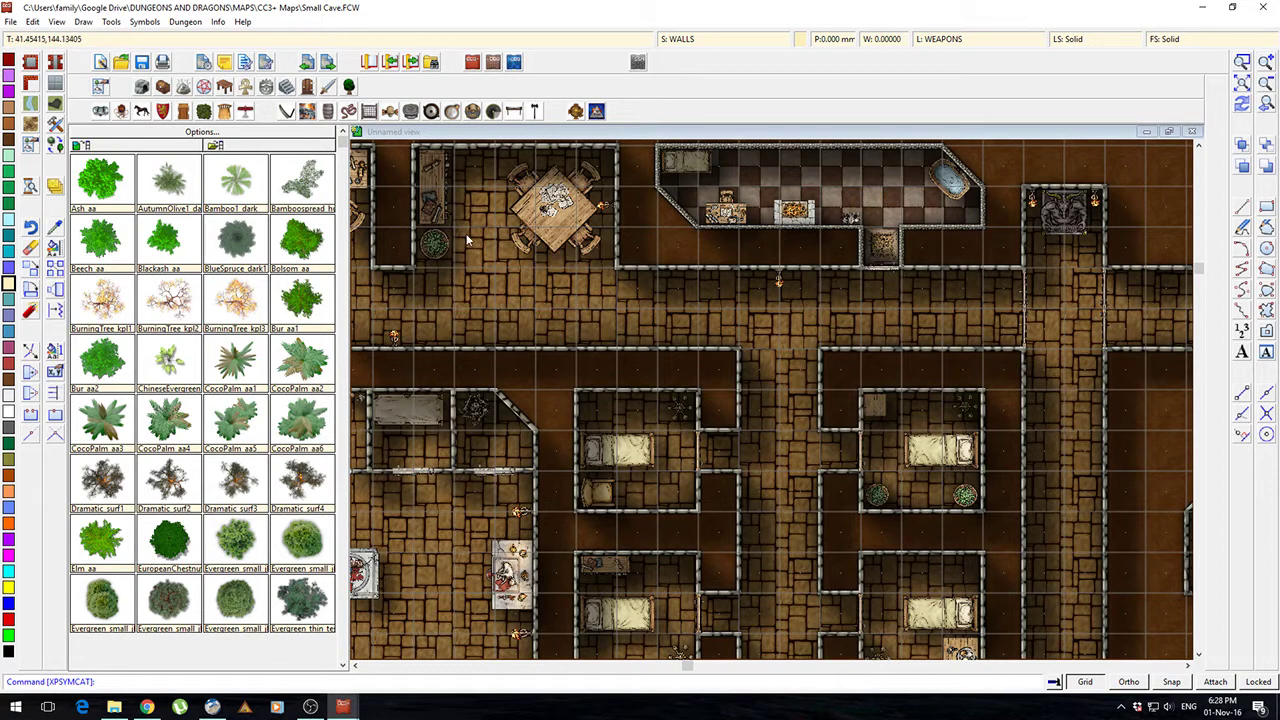
left_click(56, 101)
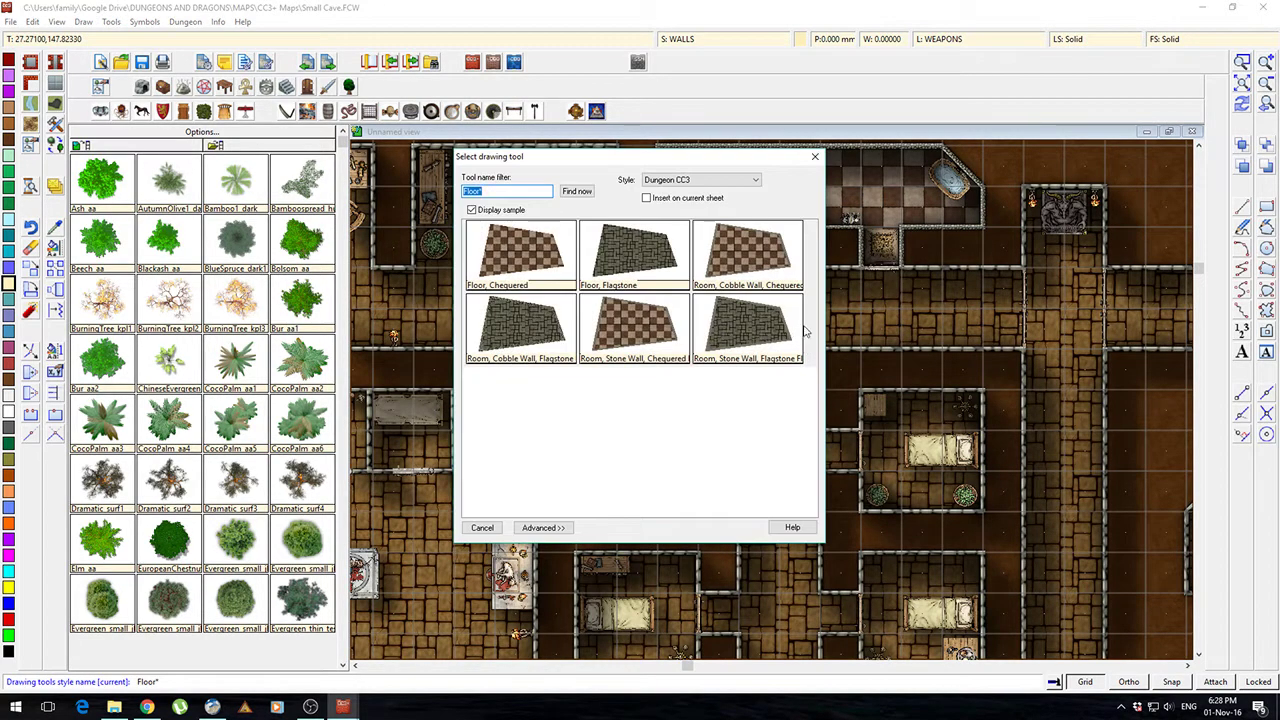
left_click(815, 156)
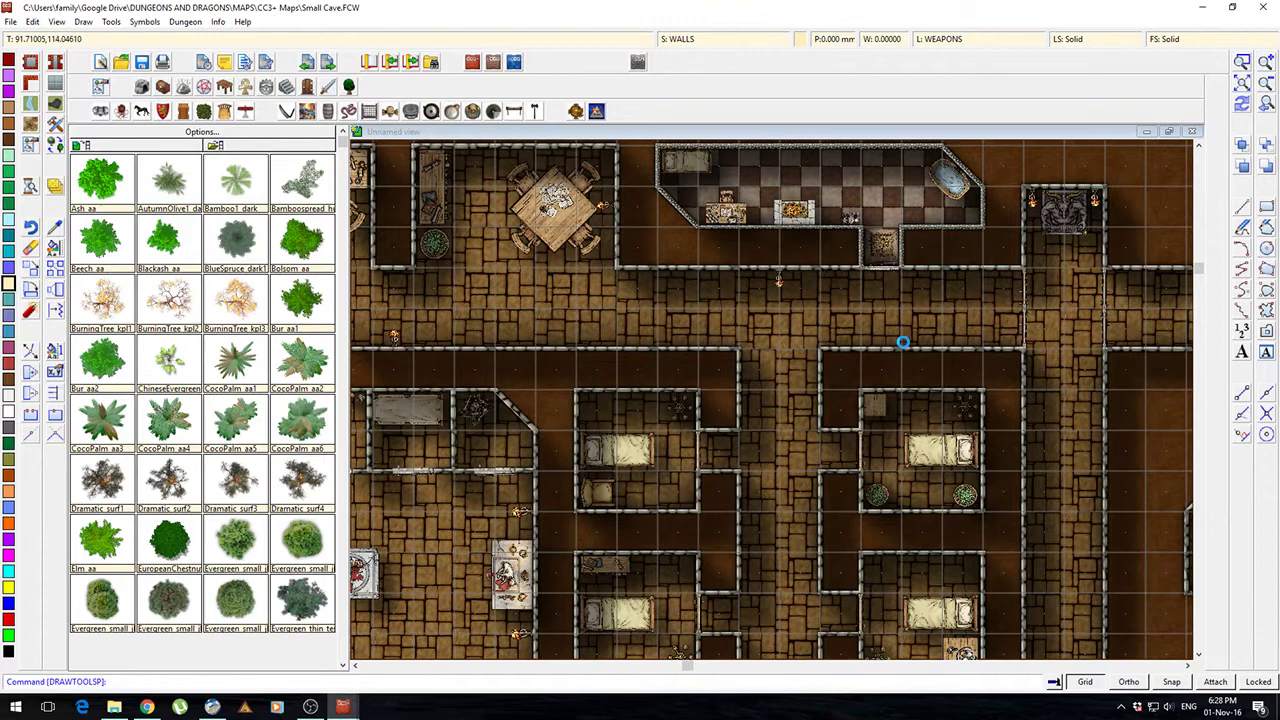
scroll(692, 386, "down", 2)
scroll(713, 379, "up", 1)
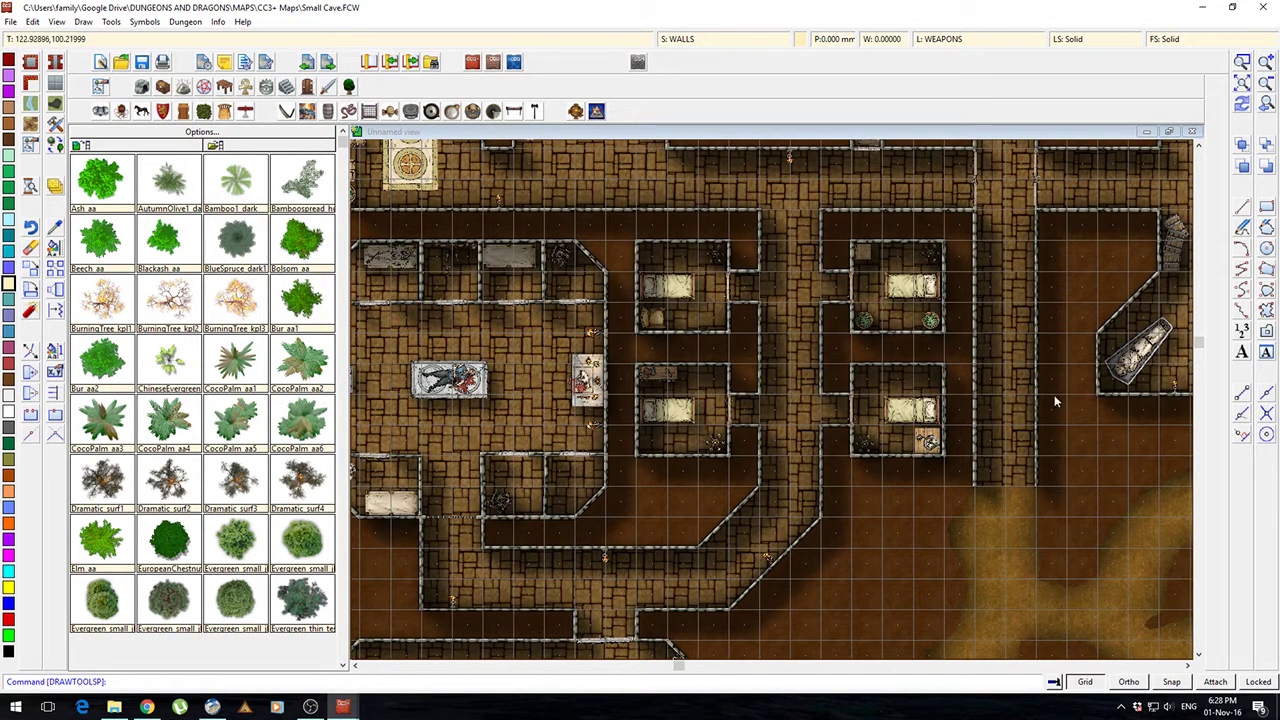
Step: Deactivate the sheet effects for the Small Cave drawing and accept the change
left_click_drag(832, 282, 918, 418)
left_click_drag(929, 473, 1016, 463)
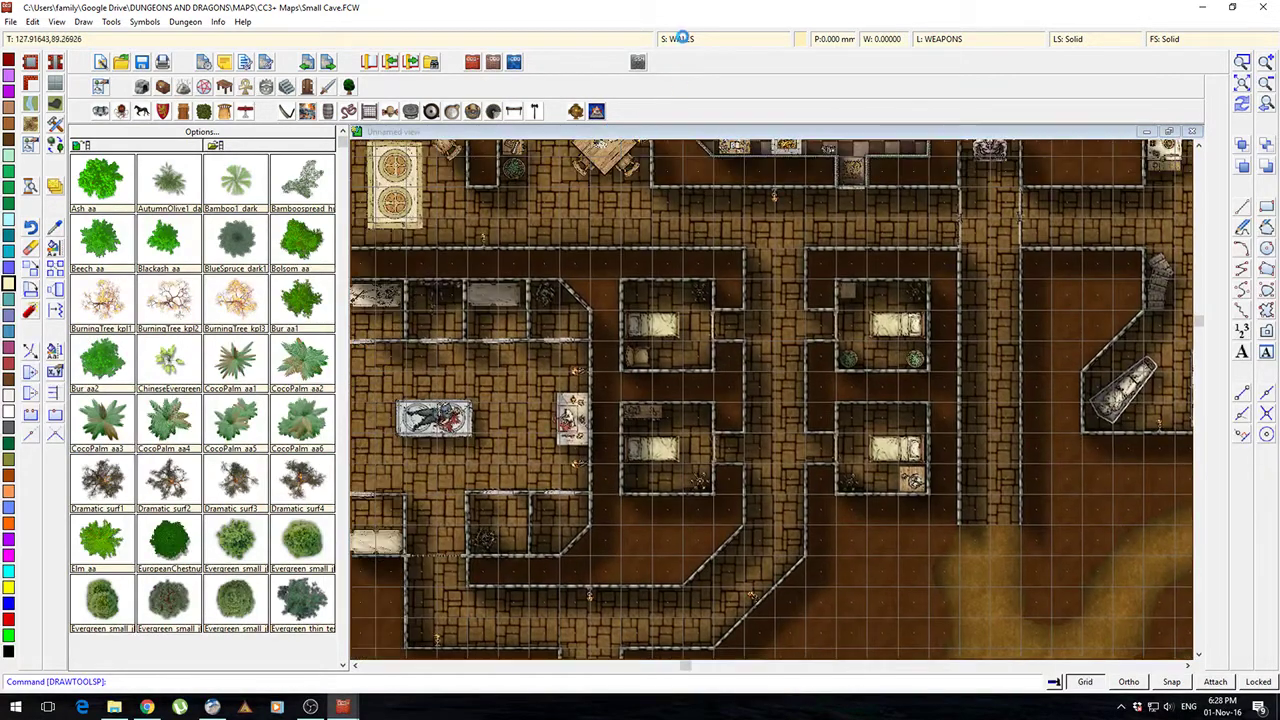
left_click(697, 41)
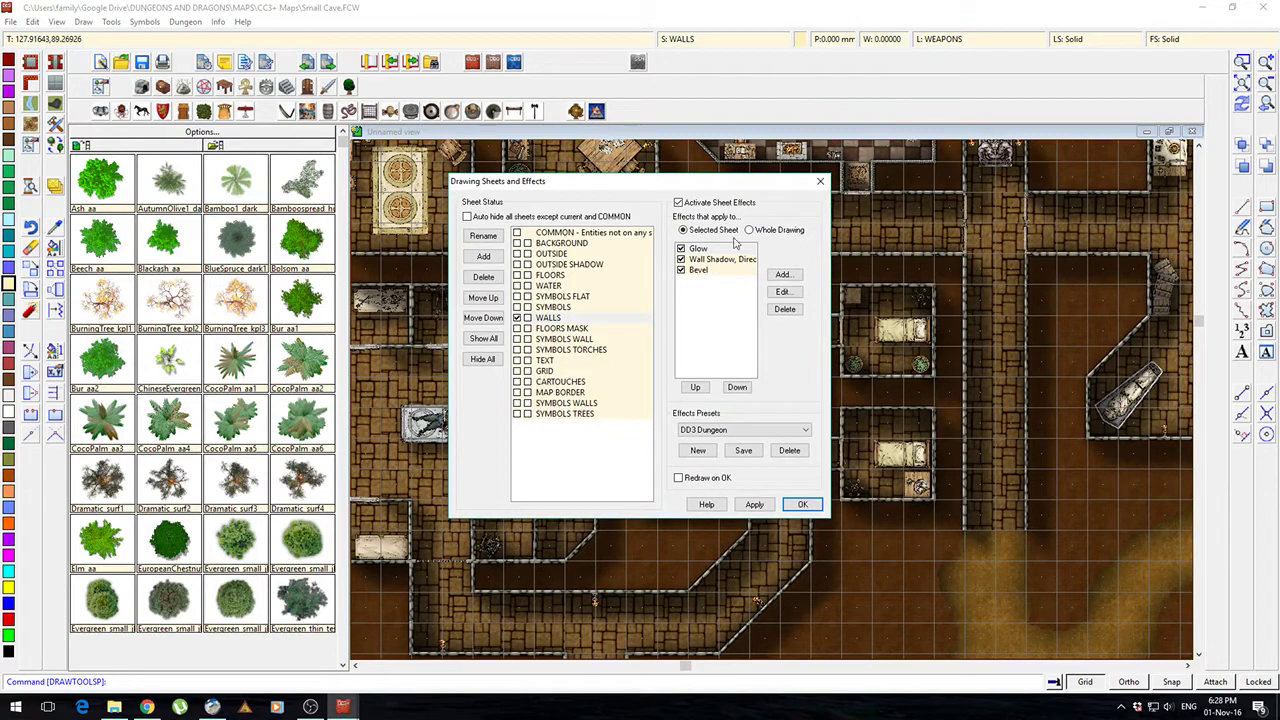
left_click(688, 203)
left_click(802, 503)
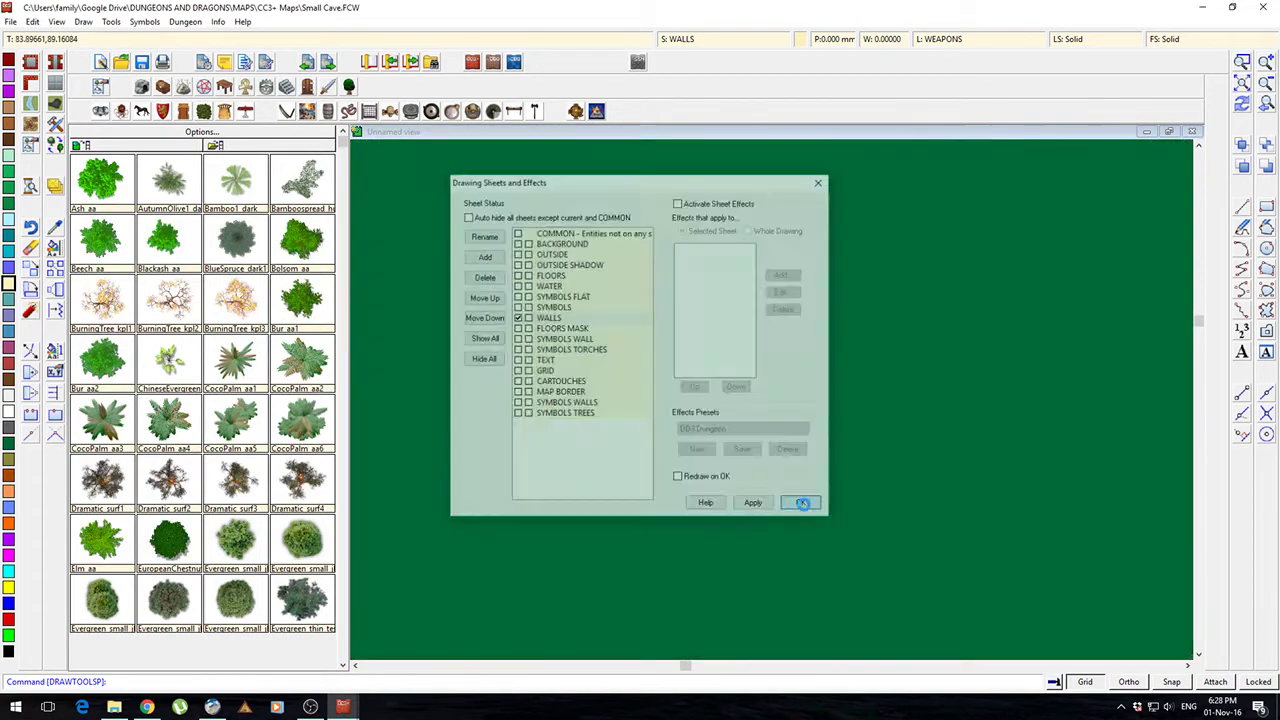
Step: Begin opening another drawing and browse to the CC3+ Examples folder on the Desktop
scroll(725, 456, "down", 1)
left_click_drag(705, 463, 789, 458)
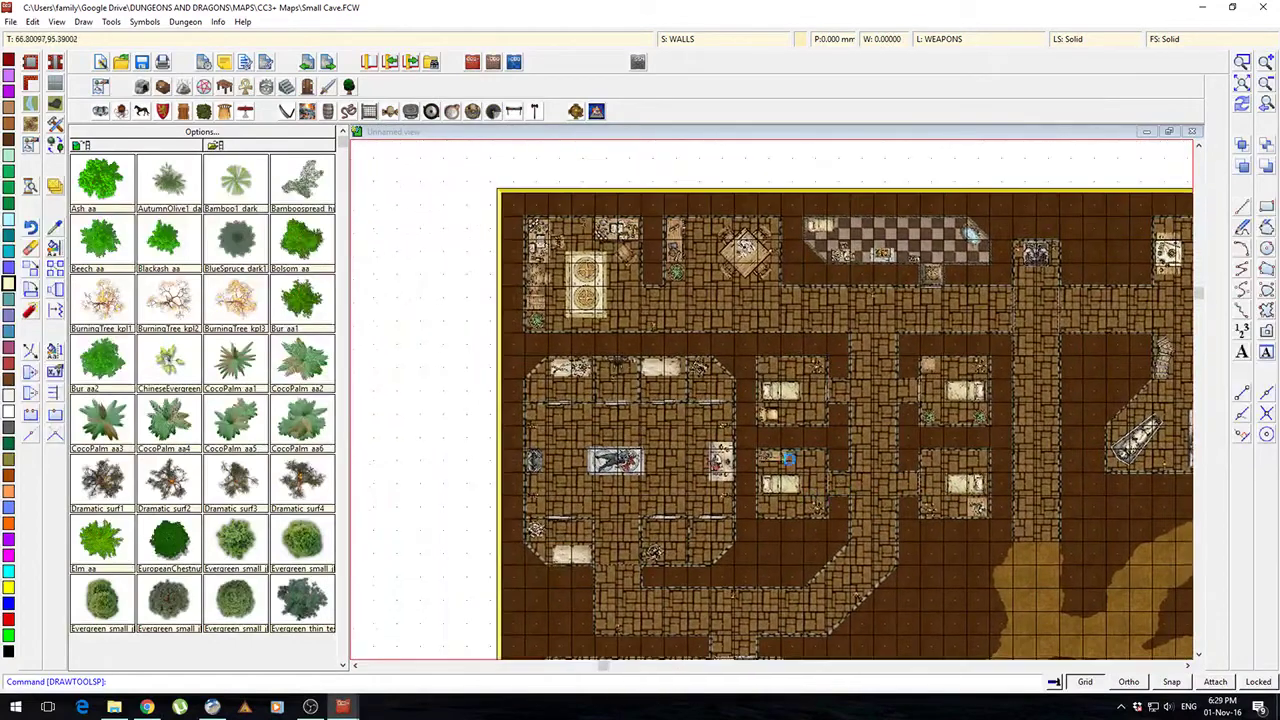
scroll(788, 458, "down", 2)
scroll(675, 345, "up", 2)
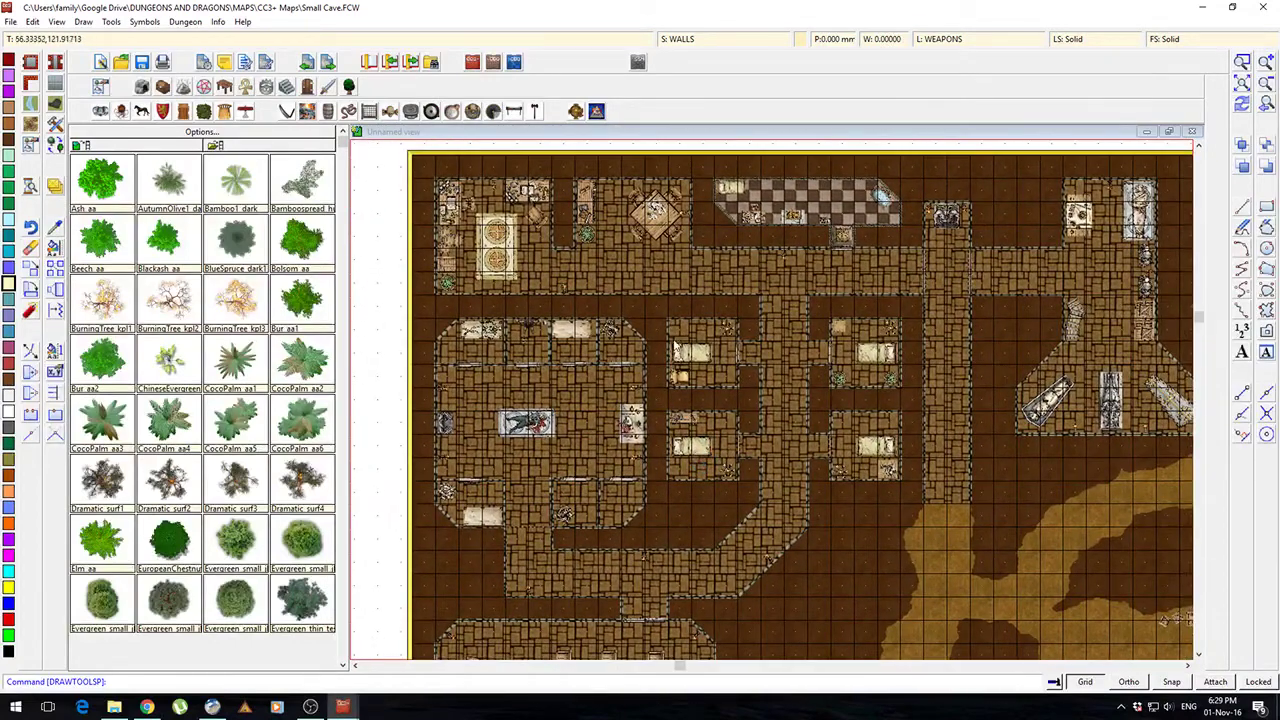
left_click(10, 22)
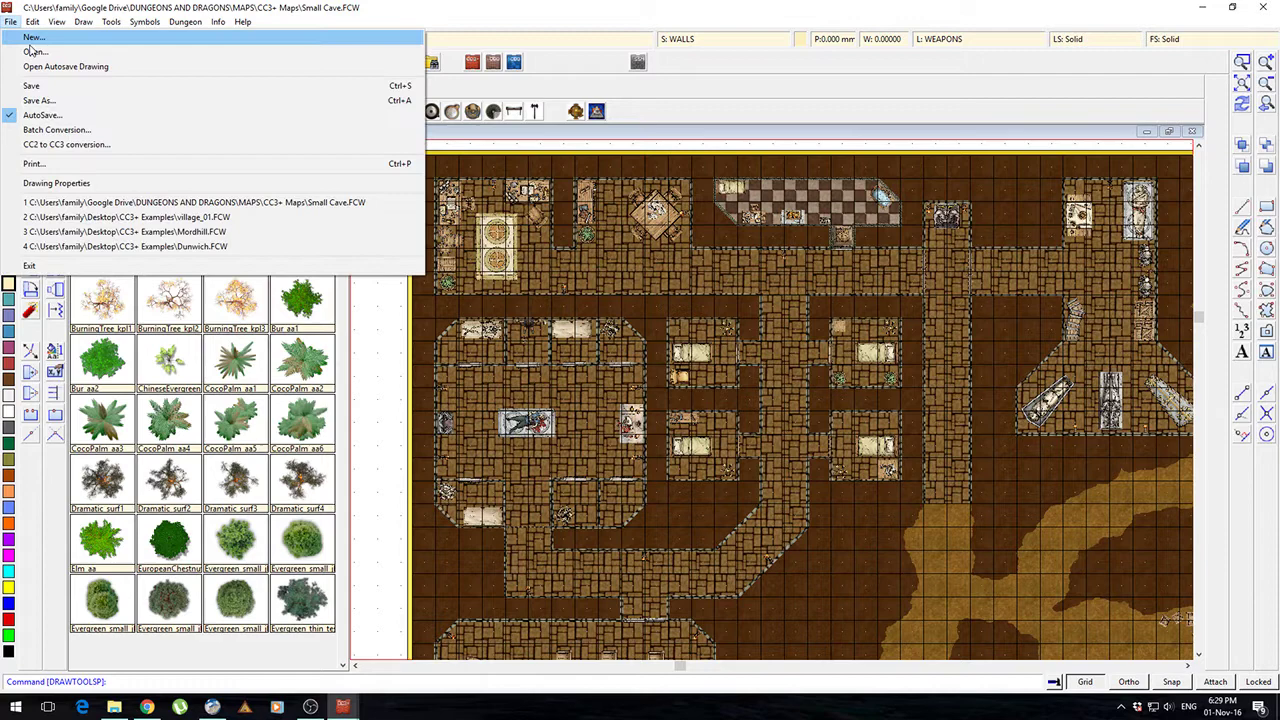
left_click(35, 50)
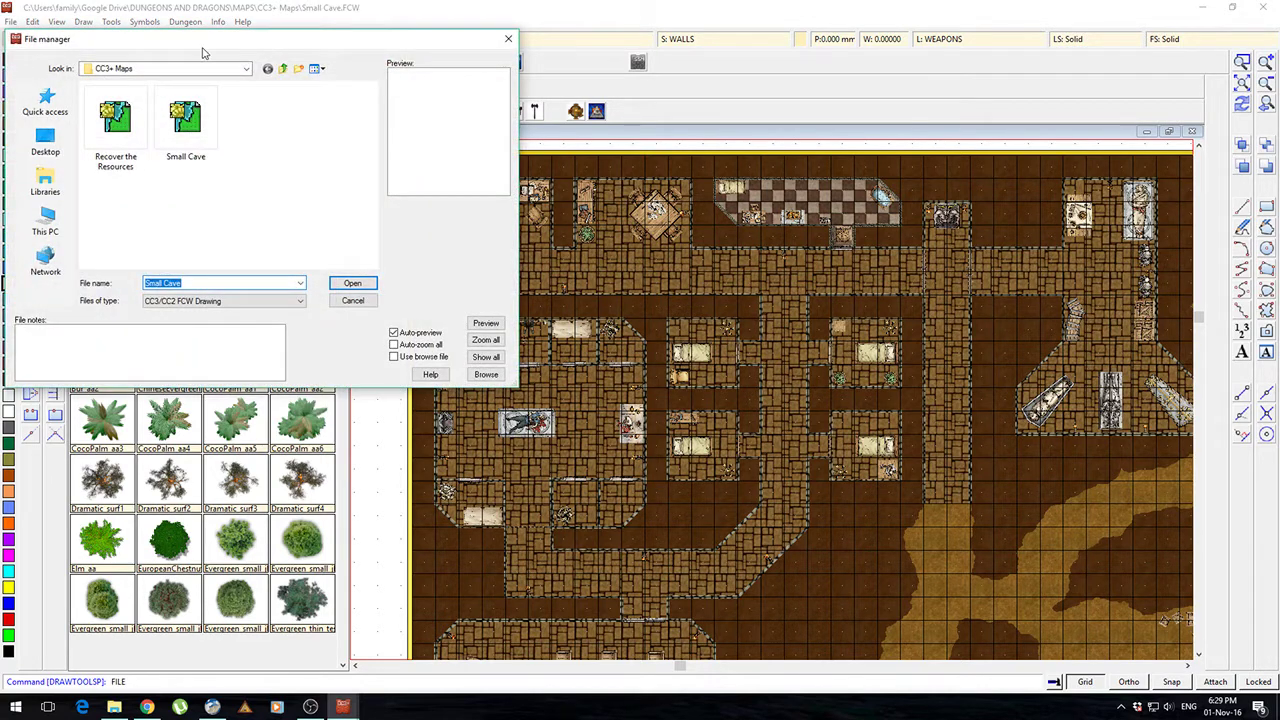
left_click_drag(205, 42, 639, 133)
left_click(476, 246)
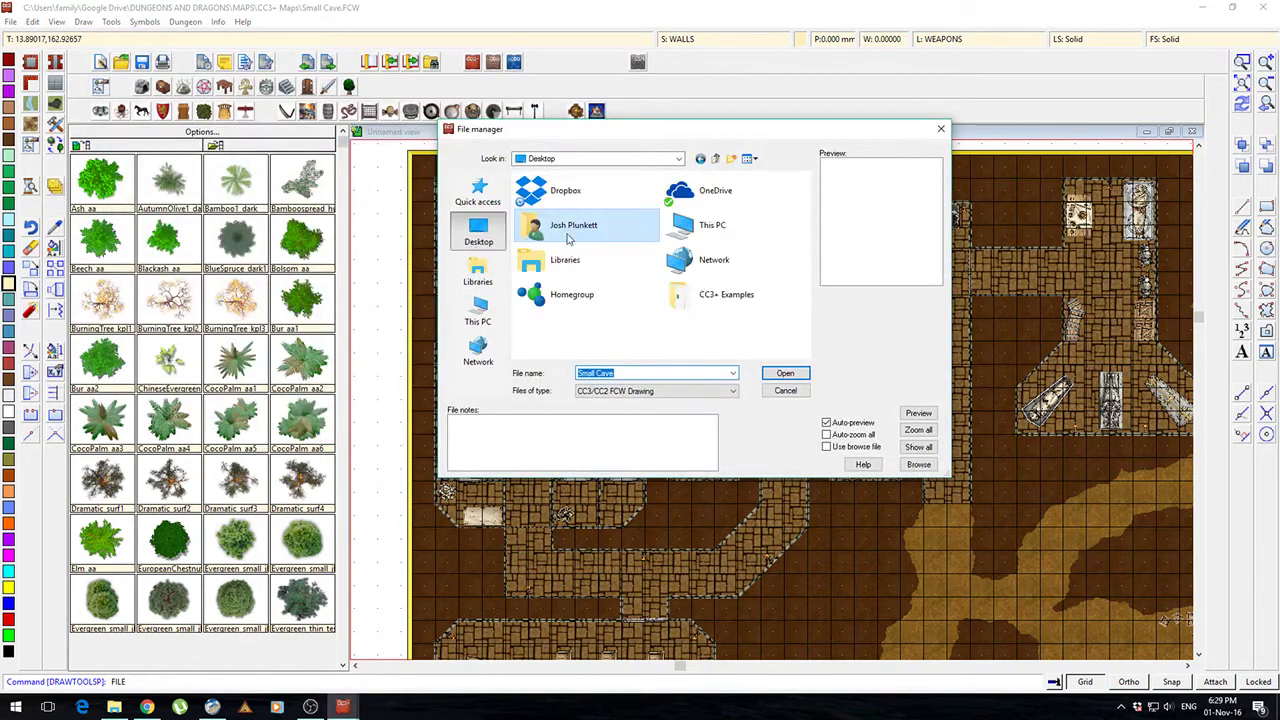
double_click(697, 306)
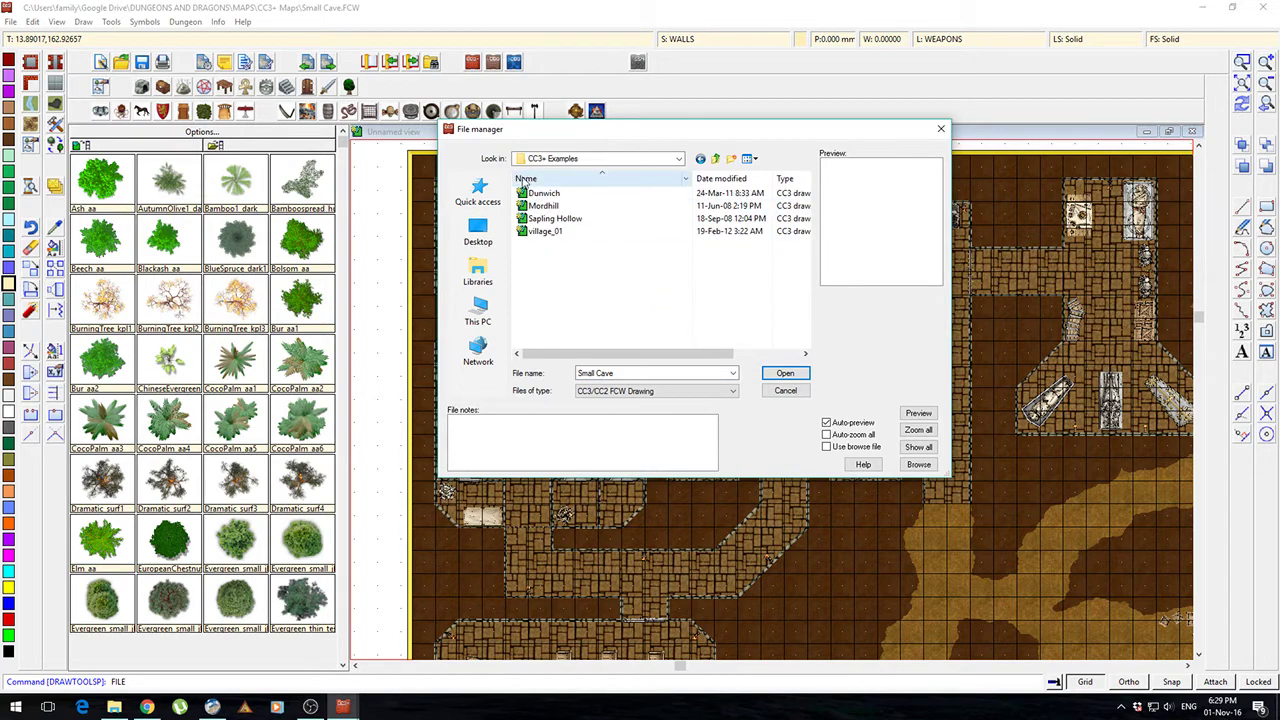
Step: Open the Mordhill example drawing without saving the changes to Small Cave
left_click(541, 197)
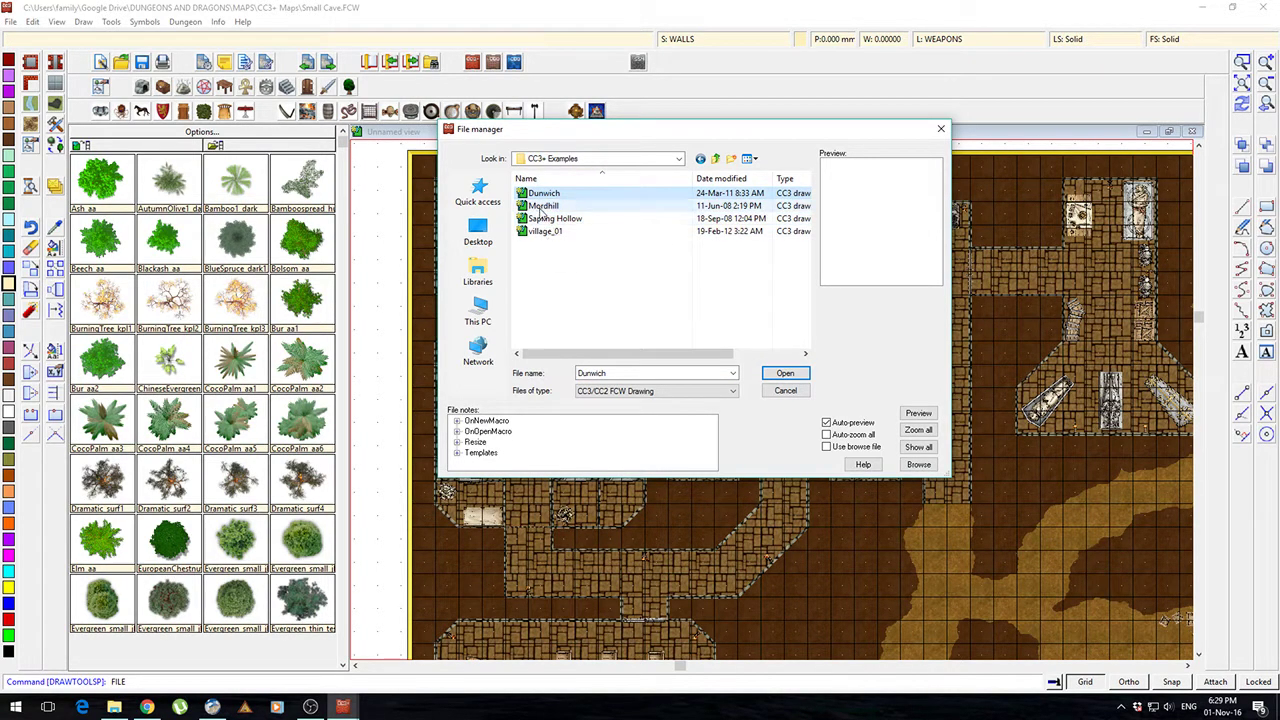
left_click(543, 206)
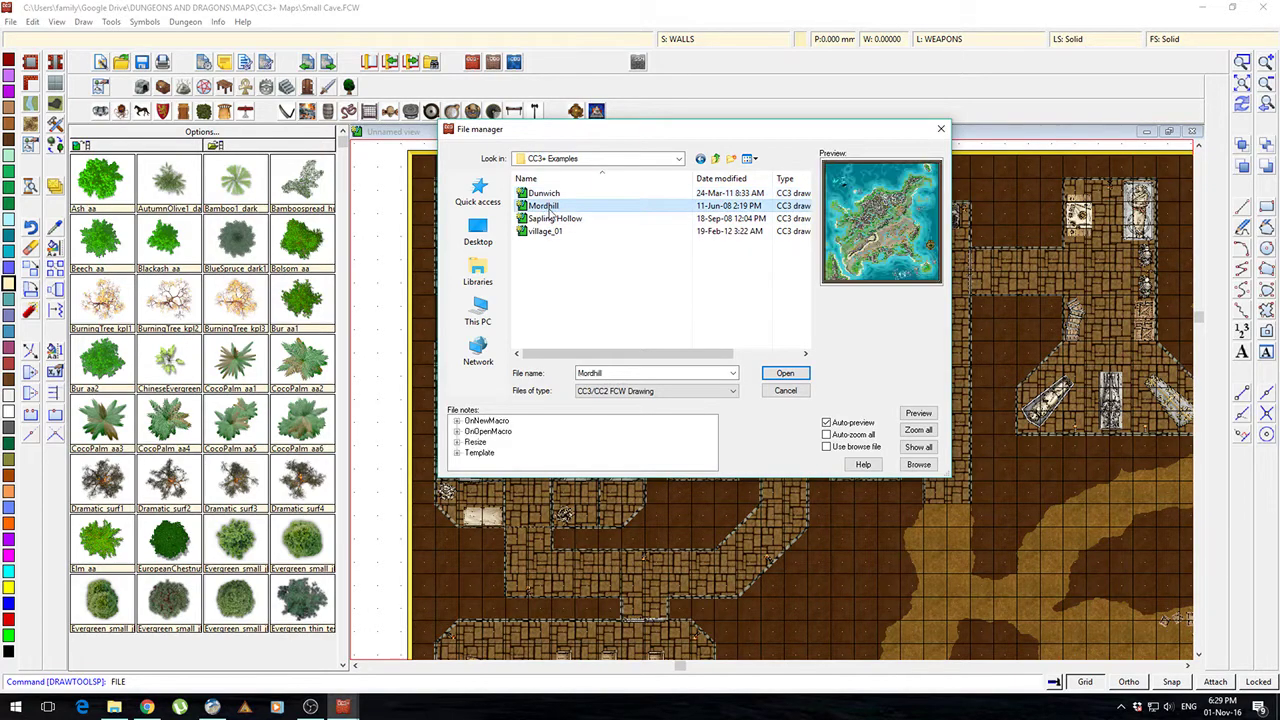
left_click(545, 206)
left_click(787, 371)
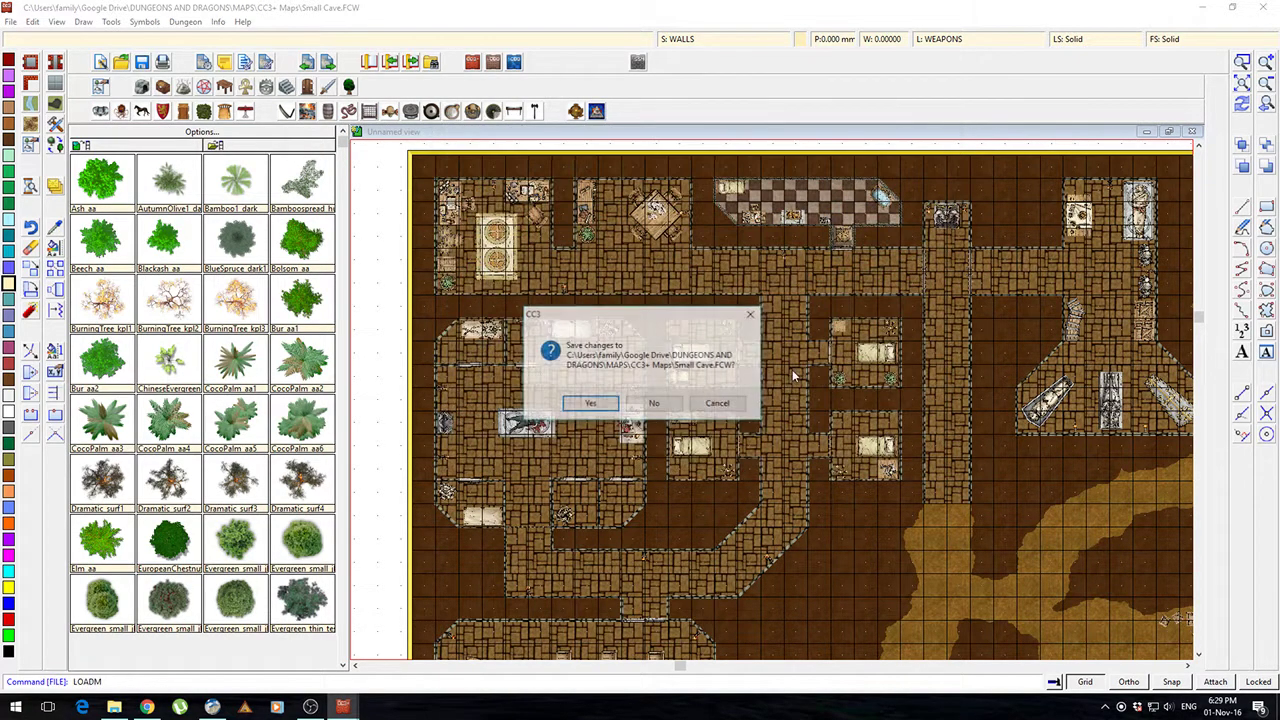
left_click(654, 403)
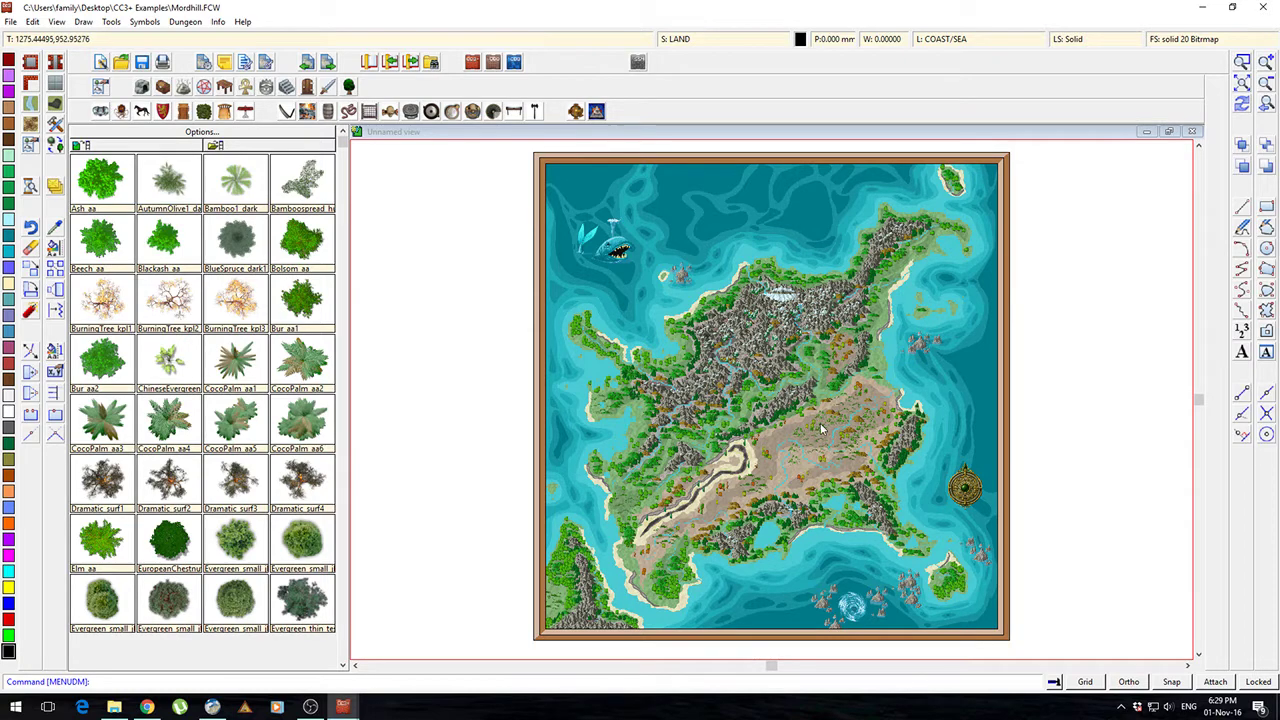
Step: Examine the terrain of the Mordhill island up close, from the central mountains down to the southern plain
scroll(783, 381, "up", 1)
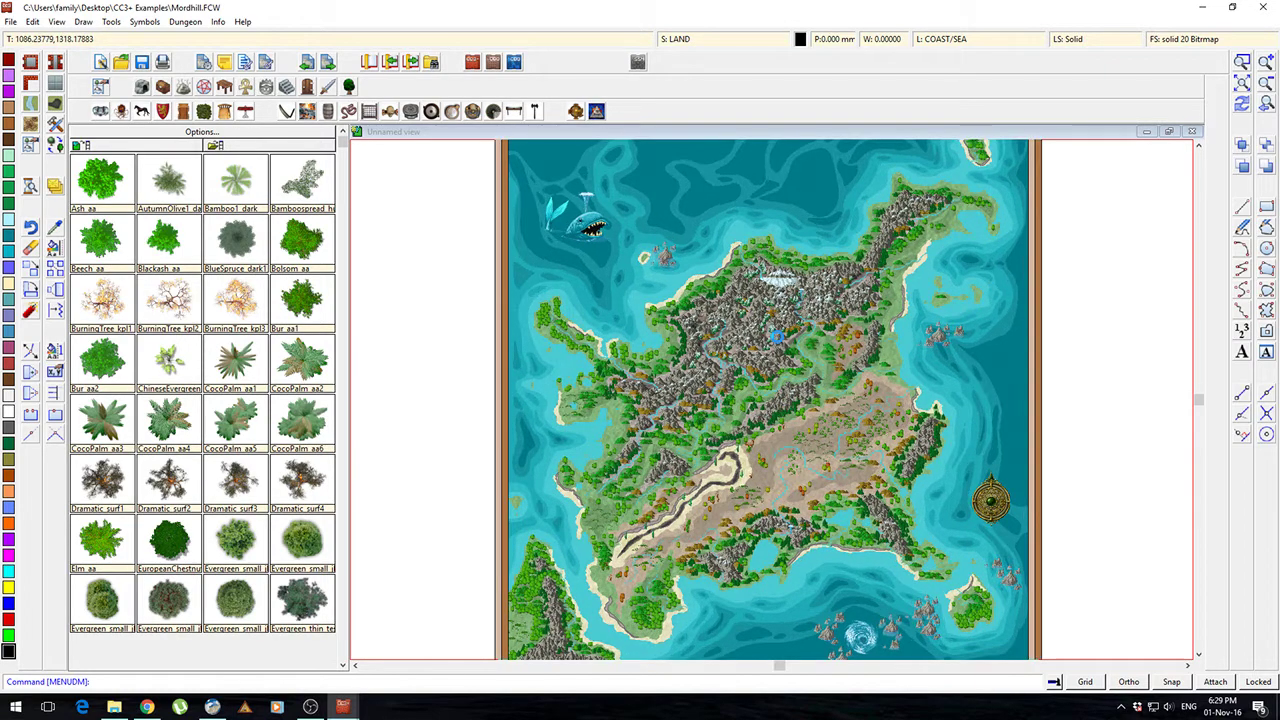
scroll(795, 390, "up", 1)
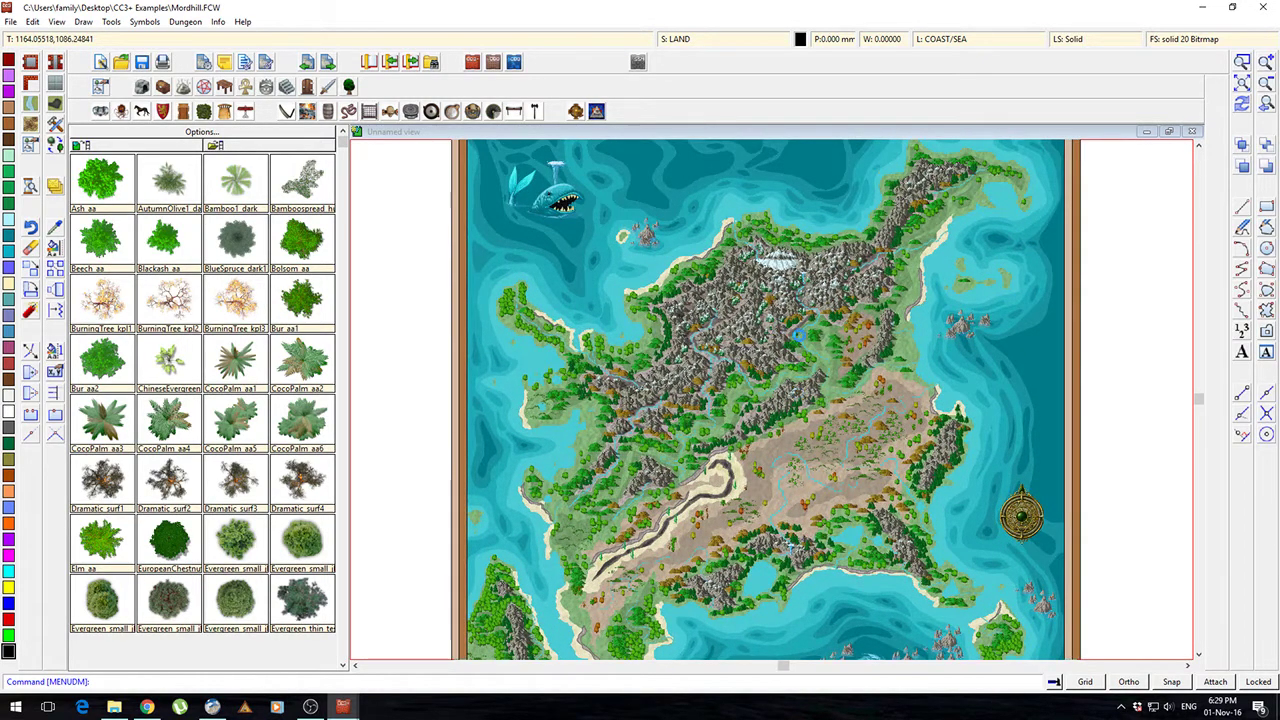
scroll(800, 335, "up", 1)
scroll(803, 365, "up", 1)
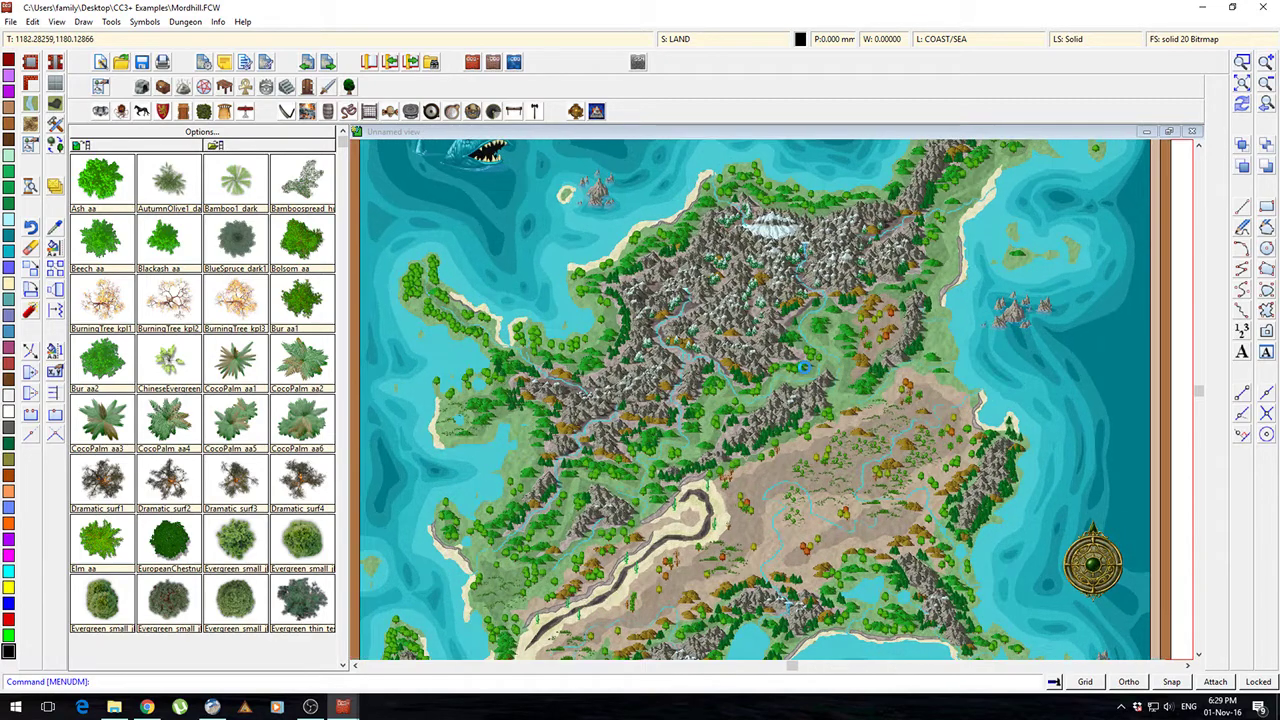
scroll(795, 378, "up", 1)
scroll(791, 380, "up", 1)
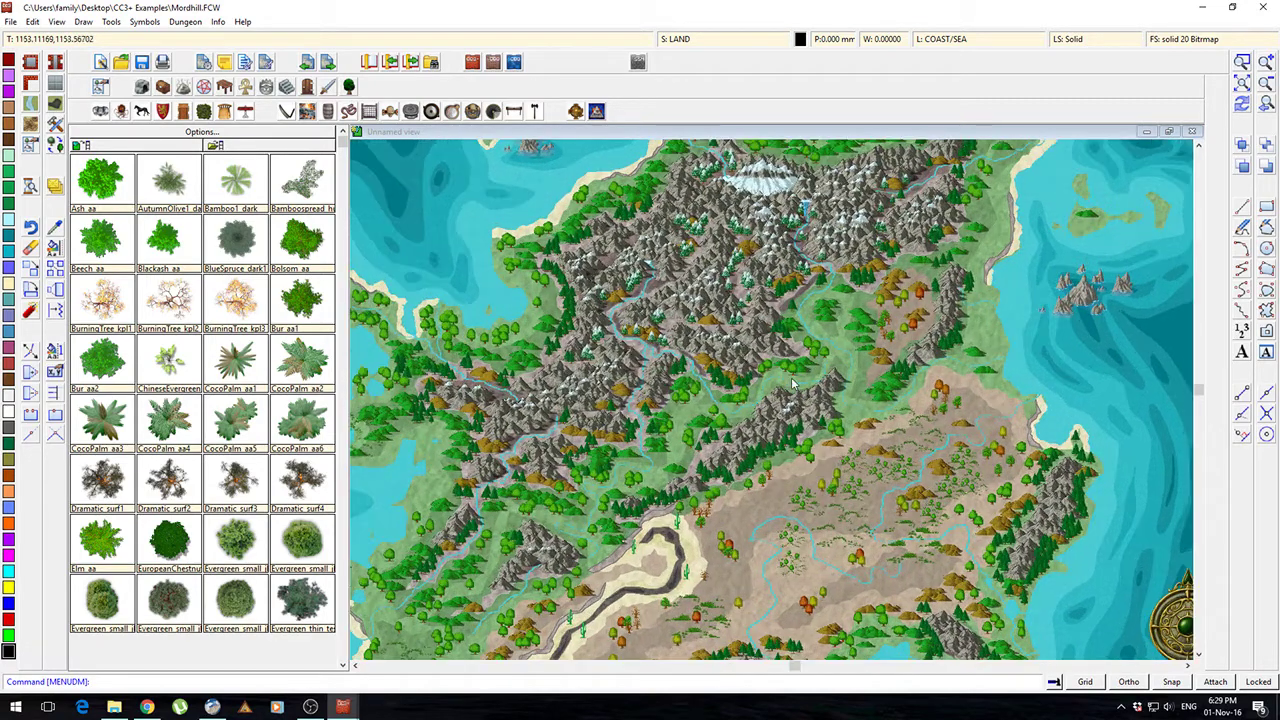
scroll(790, 377, "up", 1)
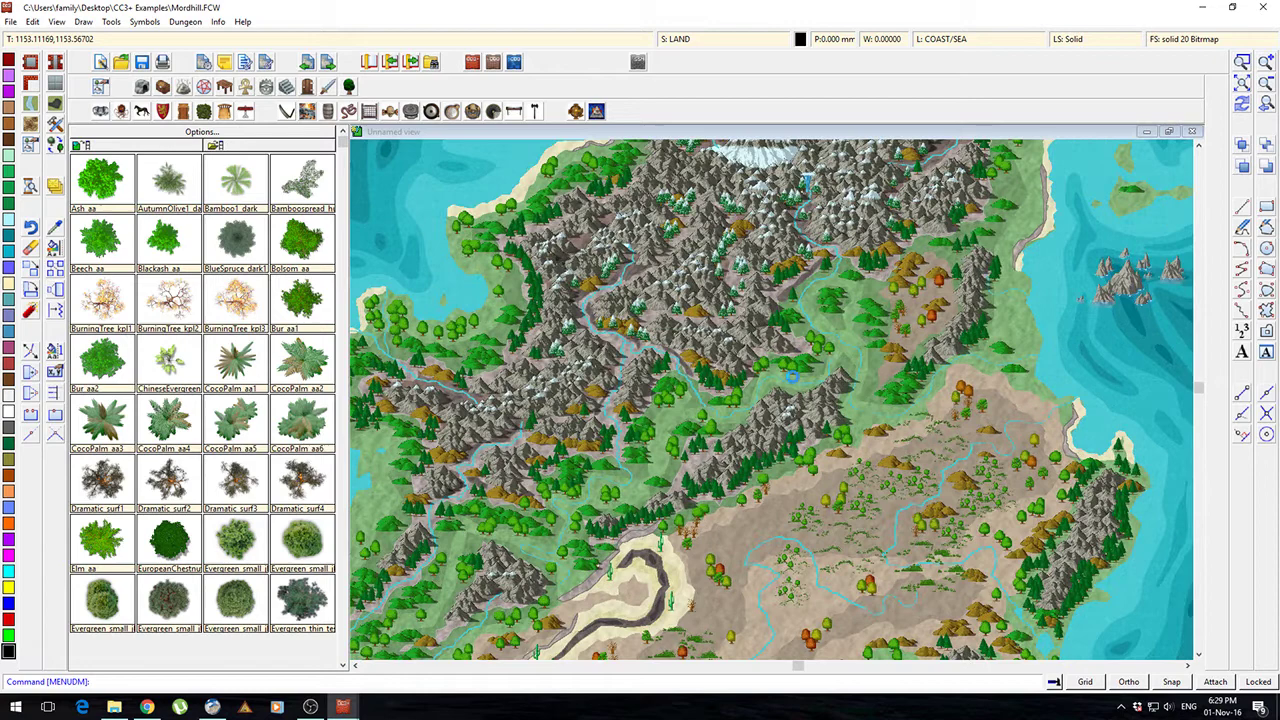
scroll(792, 378, "up", 1)
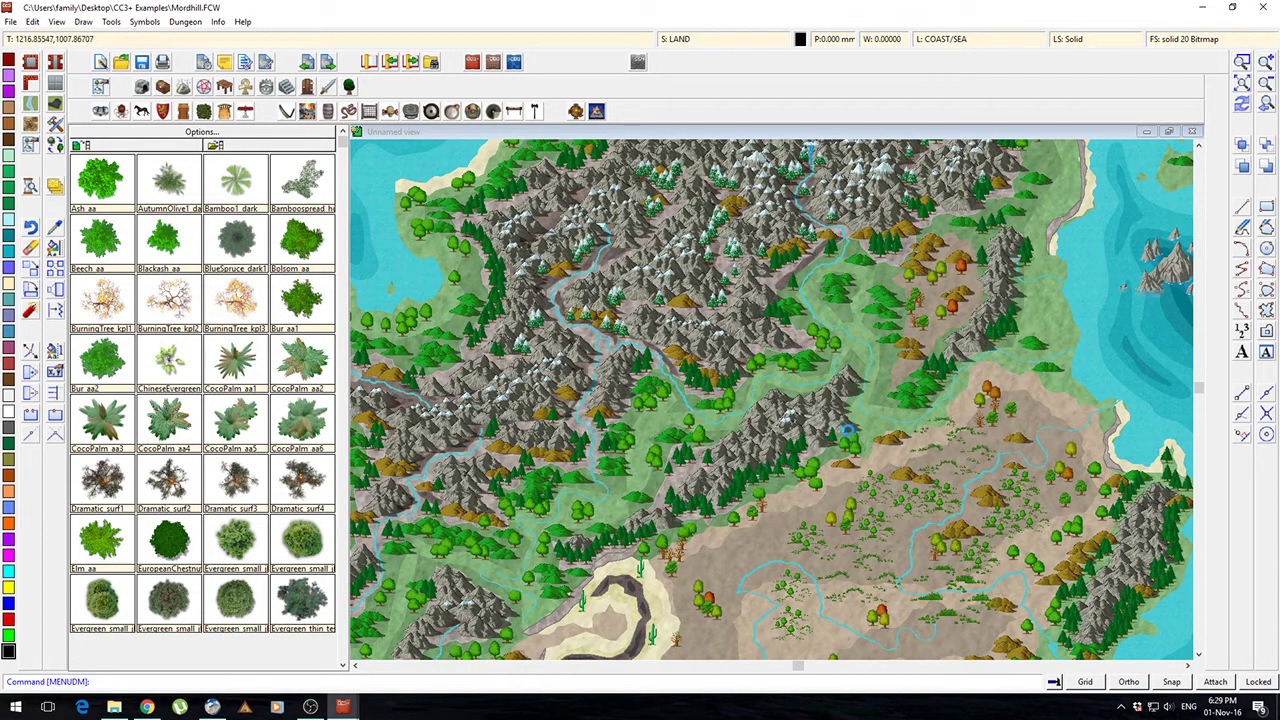
scroll(862, 344, "down", 3)
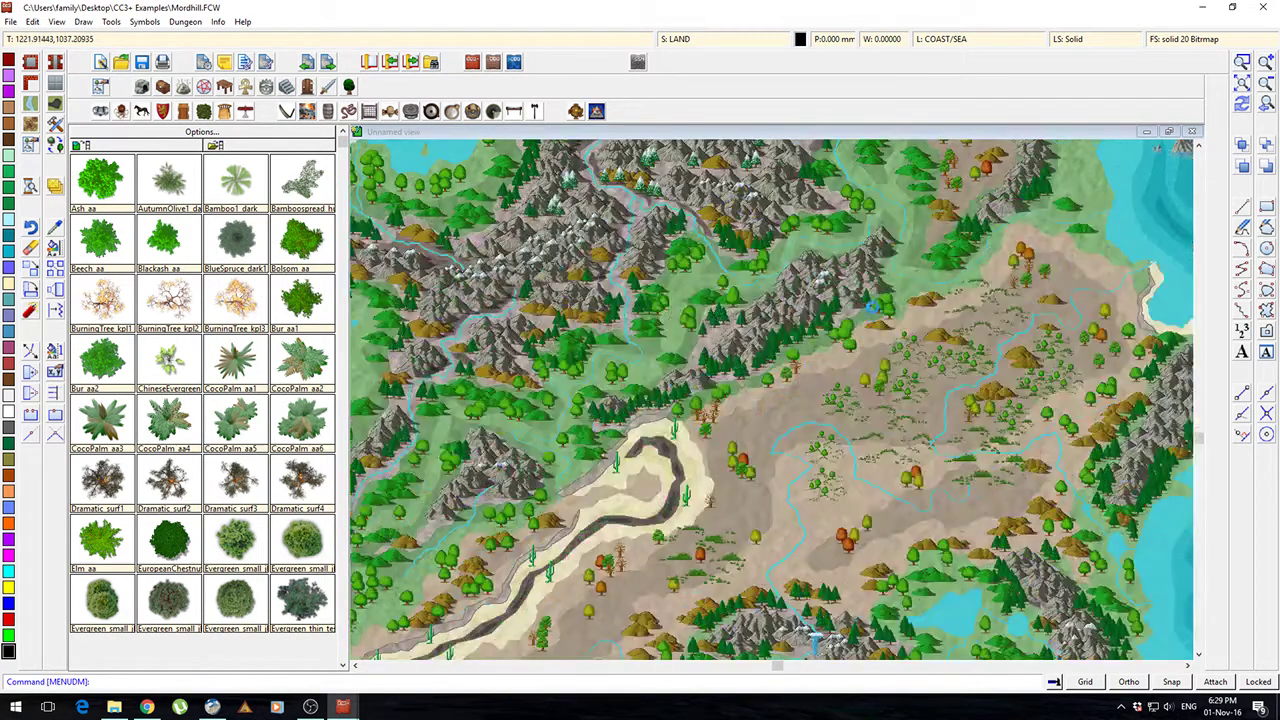
scroll(832, 385, "up", 2)
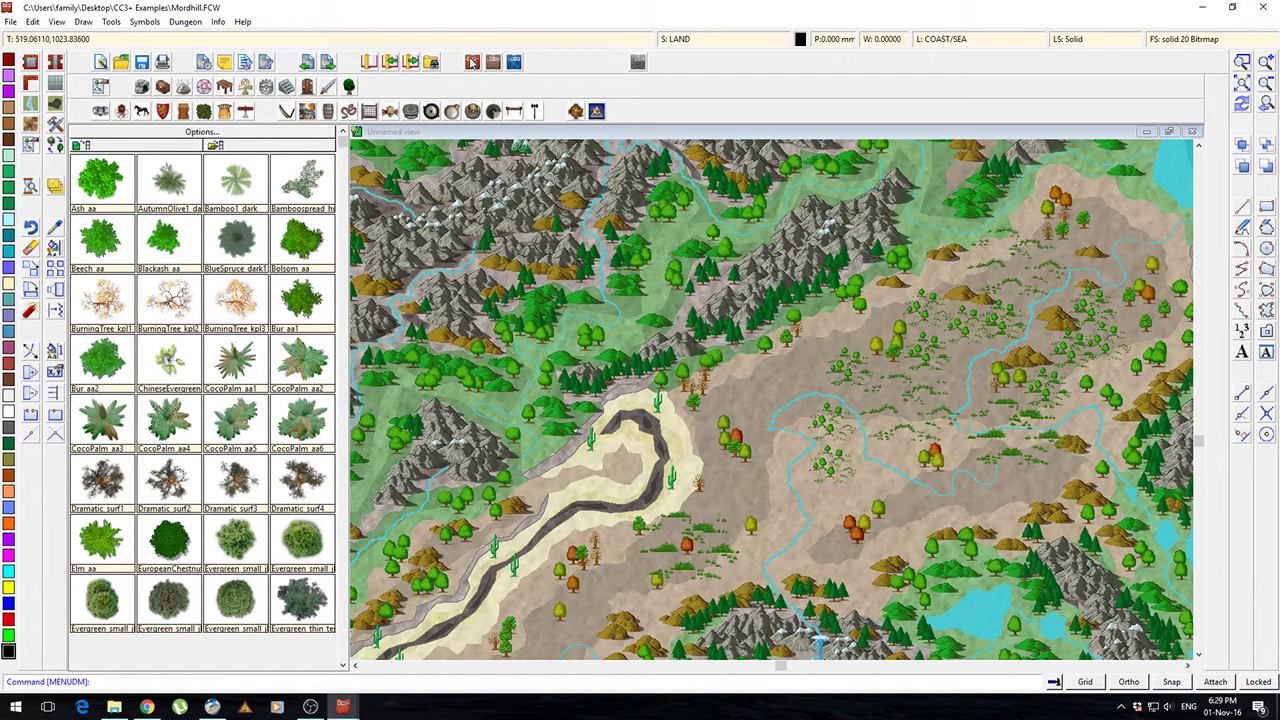
Step: Switch to the overland tools and place a Hut Village stockade symbol at the northern edge of the brown plain, beside the mountains
left_click(473, 63)
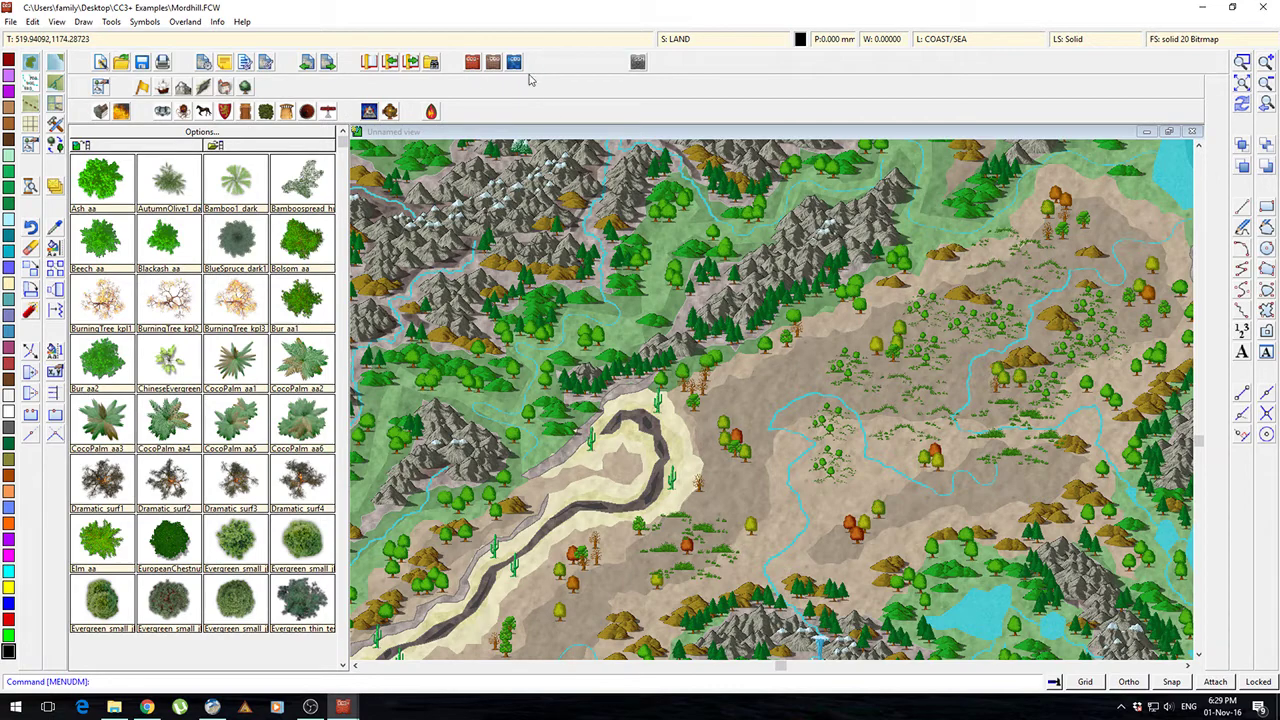
left_click(225, 87)
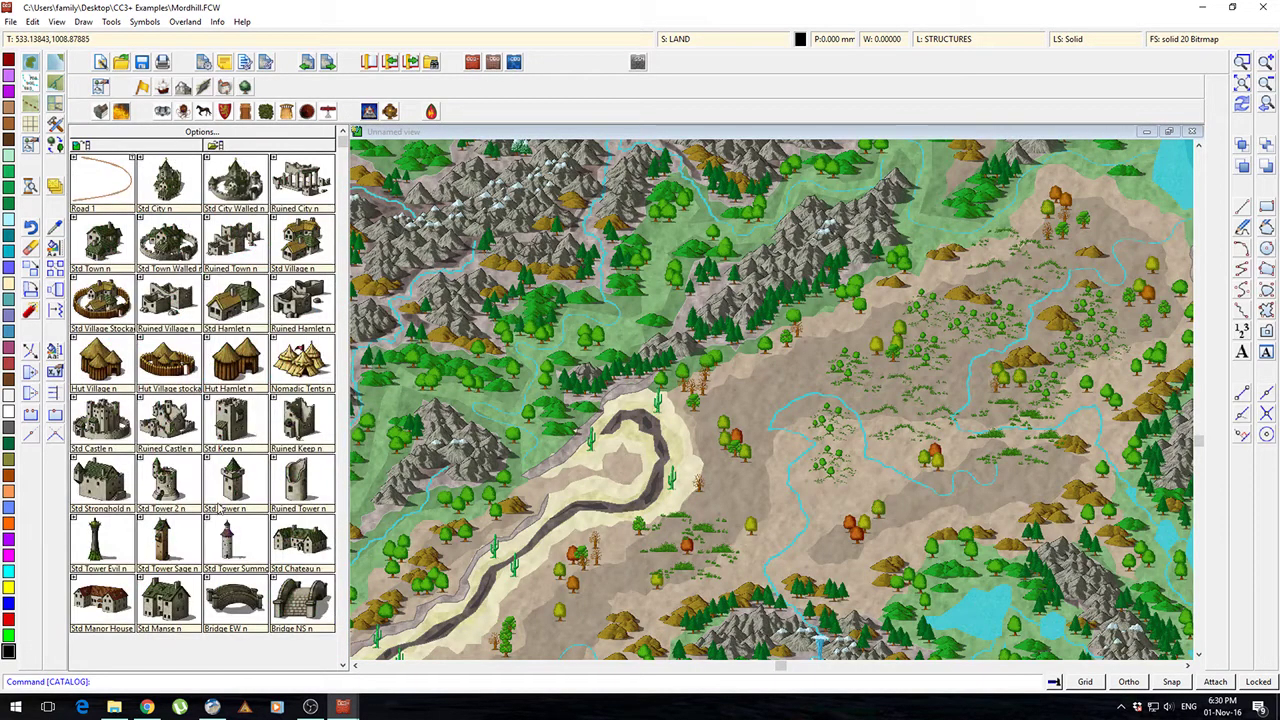
left_click(165, 370)
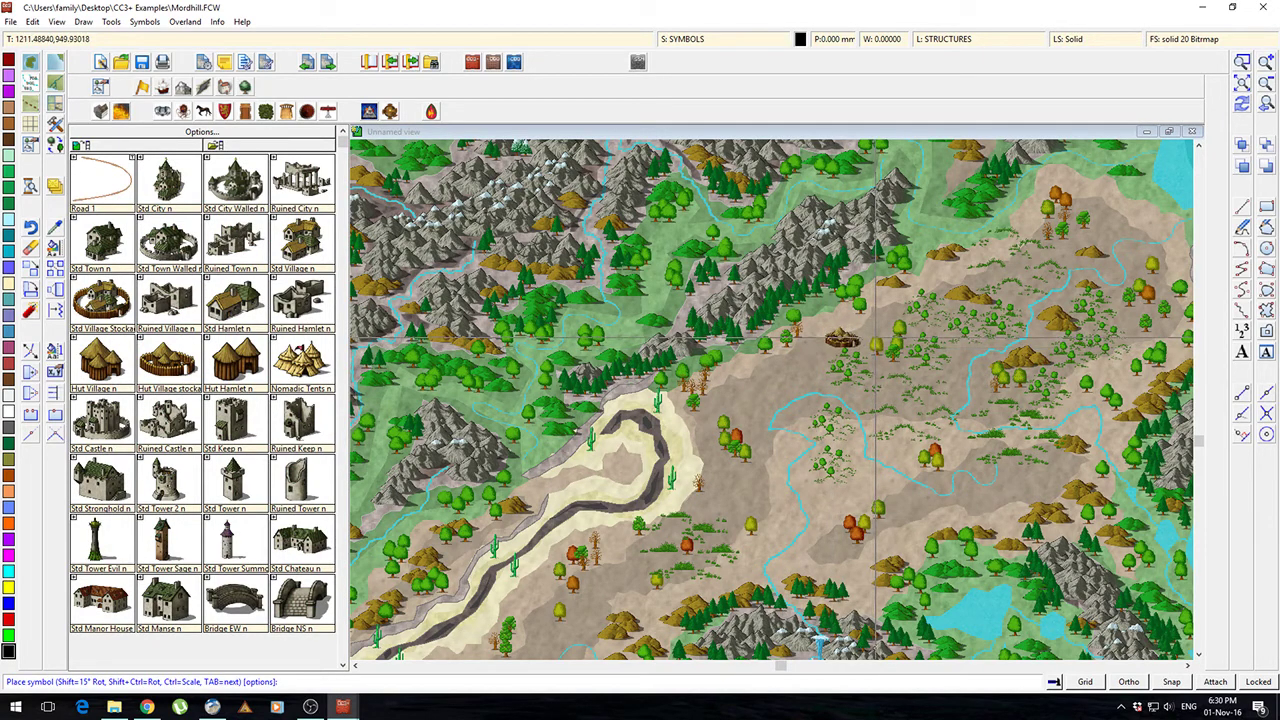
left_click(926, 236)
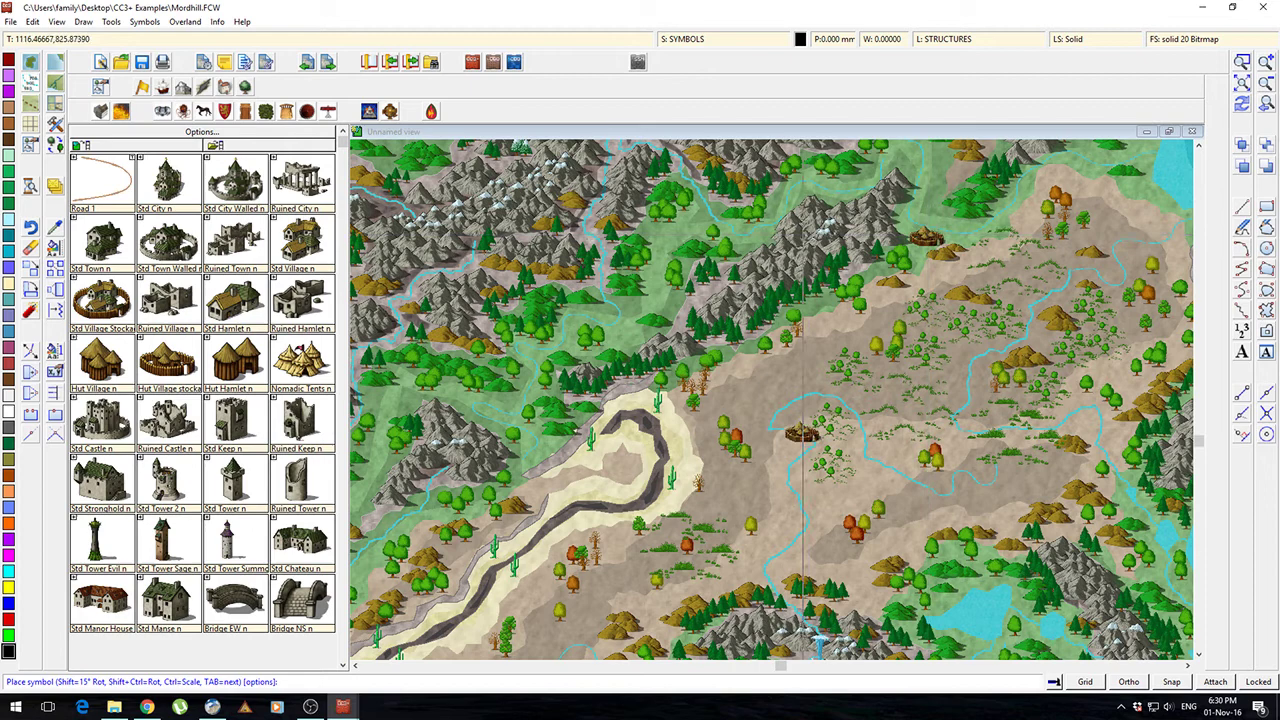
Step: Place two Ruined Castle symbols, one beside the river's western bend and one near the plain's northeast coast
left_click(176, 430)
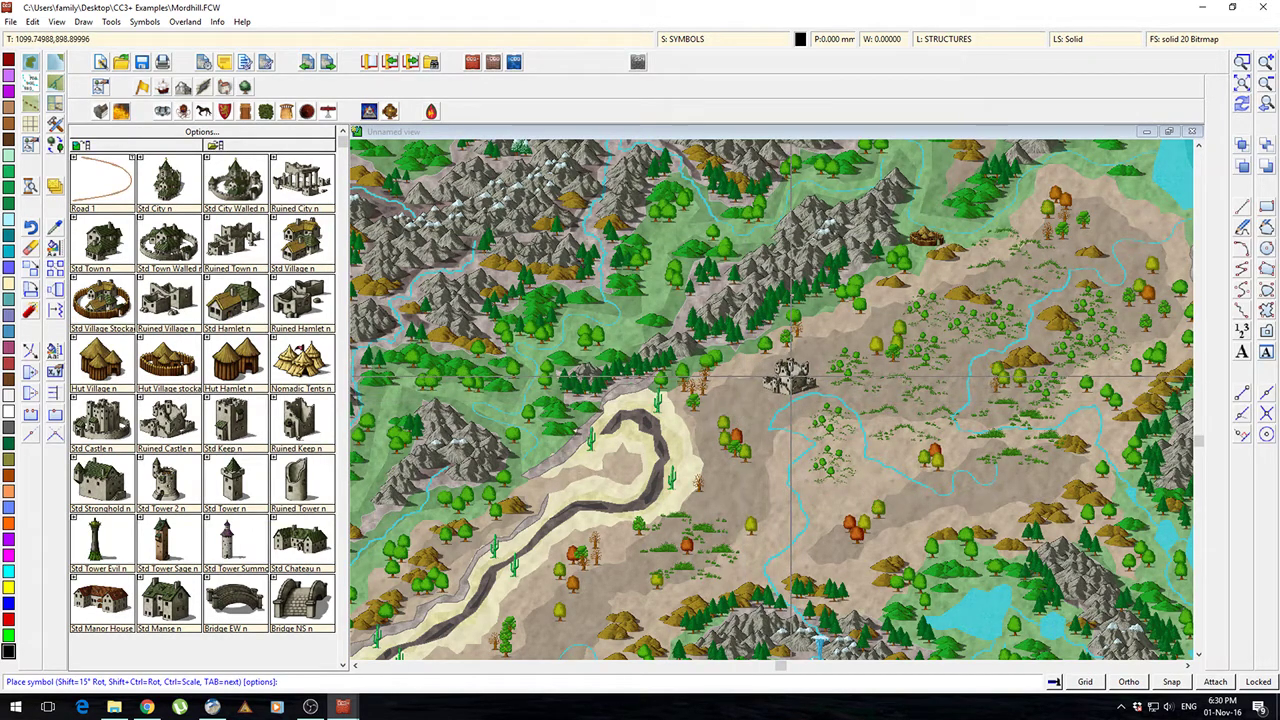
left_click(790, 378)
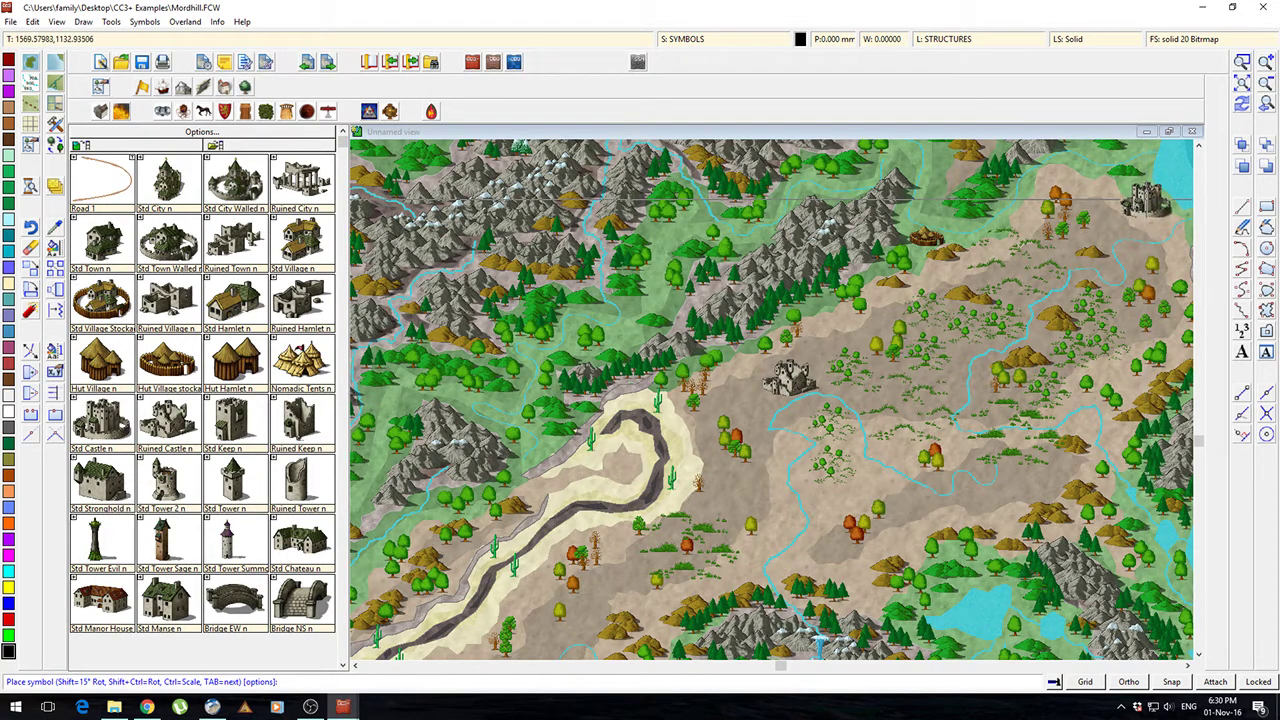
left_click(1142, 198)
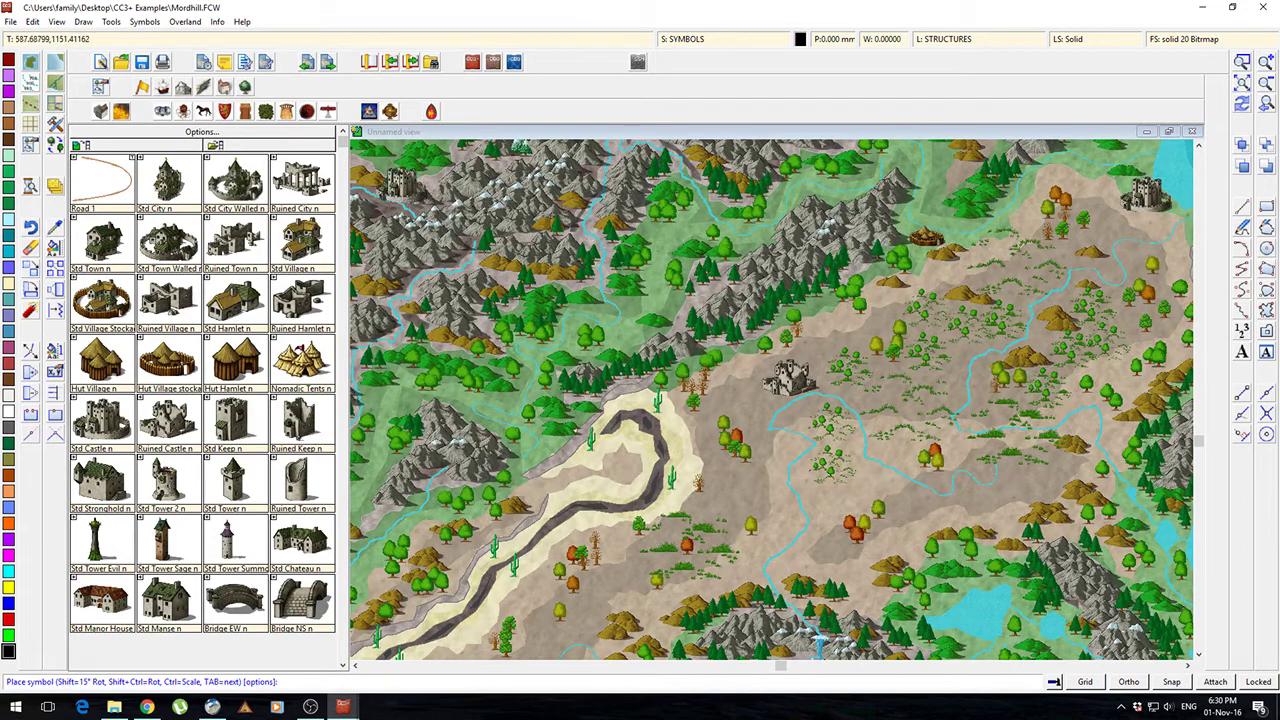
Step: Place a scaled-down Volcano Active symbol from the mountain catalog on the plain, just east of the western castle
left_click(182, 89)
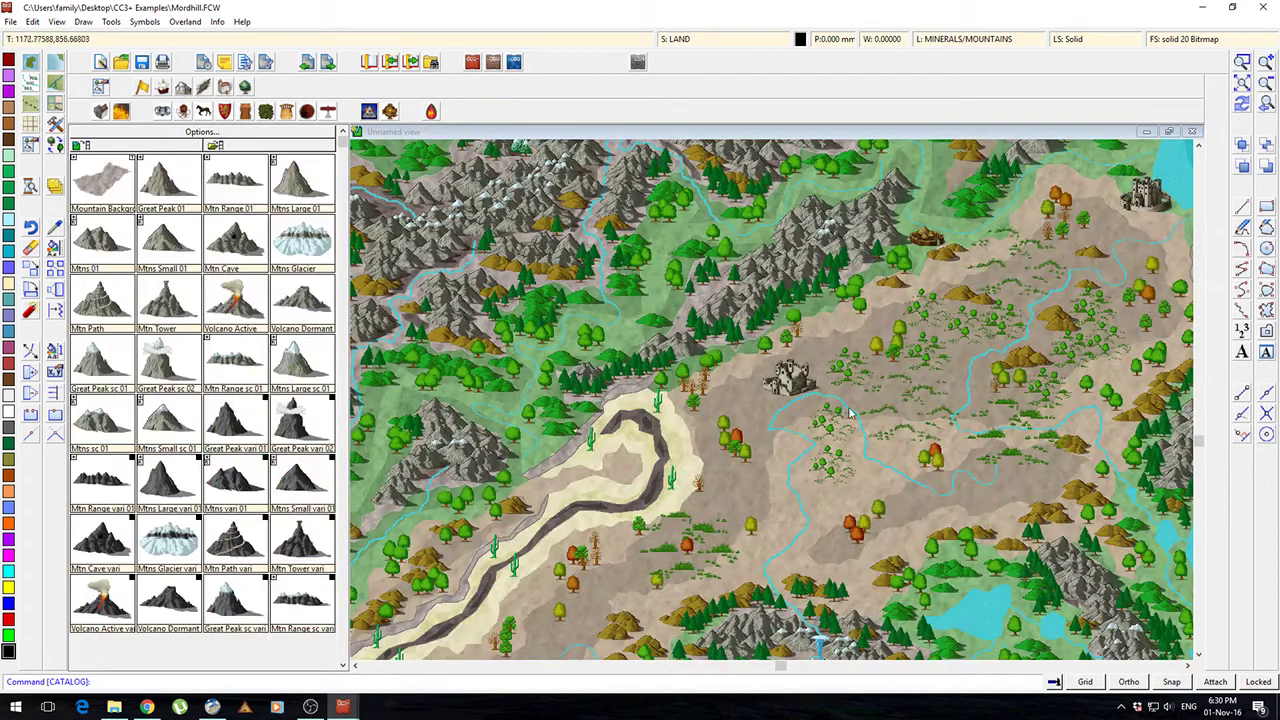
left_click(205, 332)
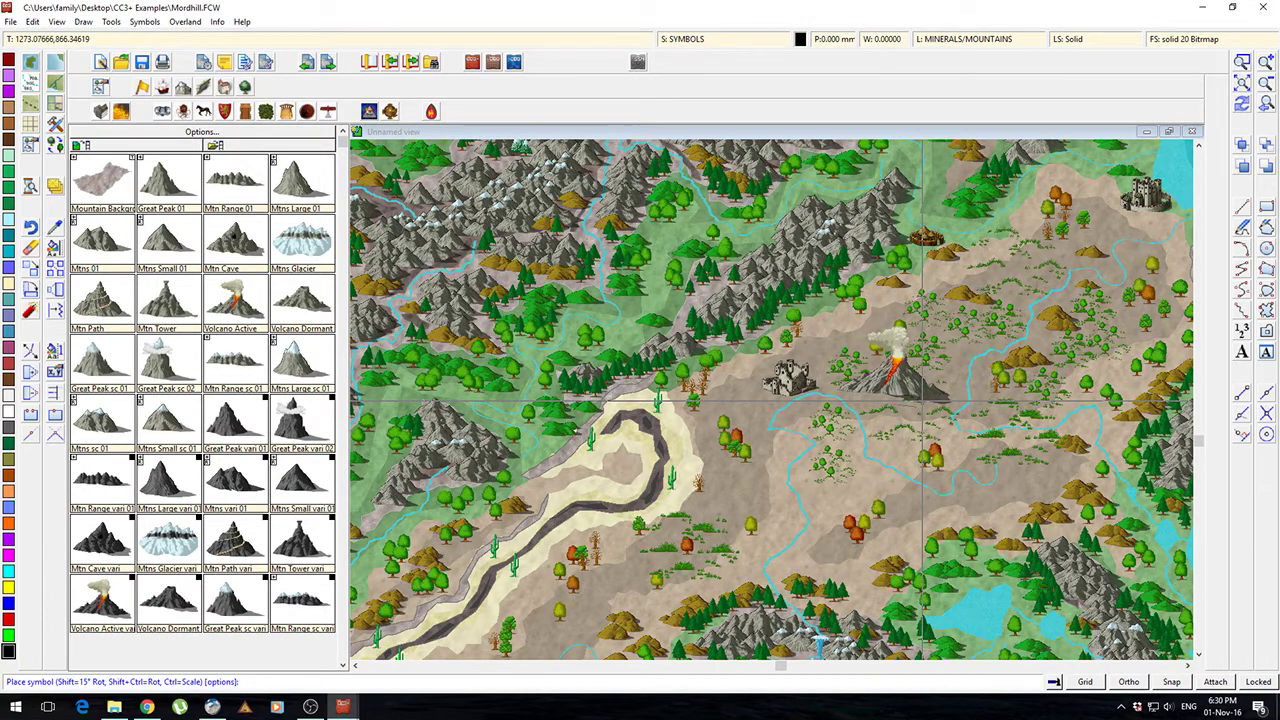
key("ctrl")
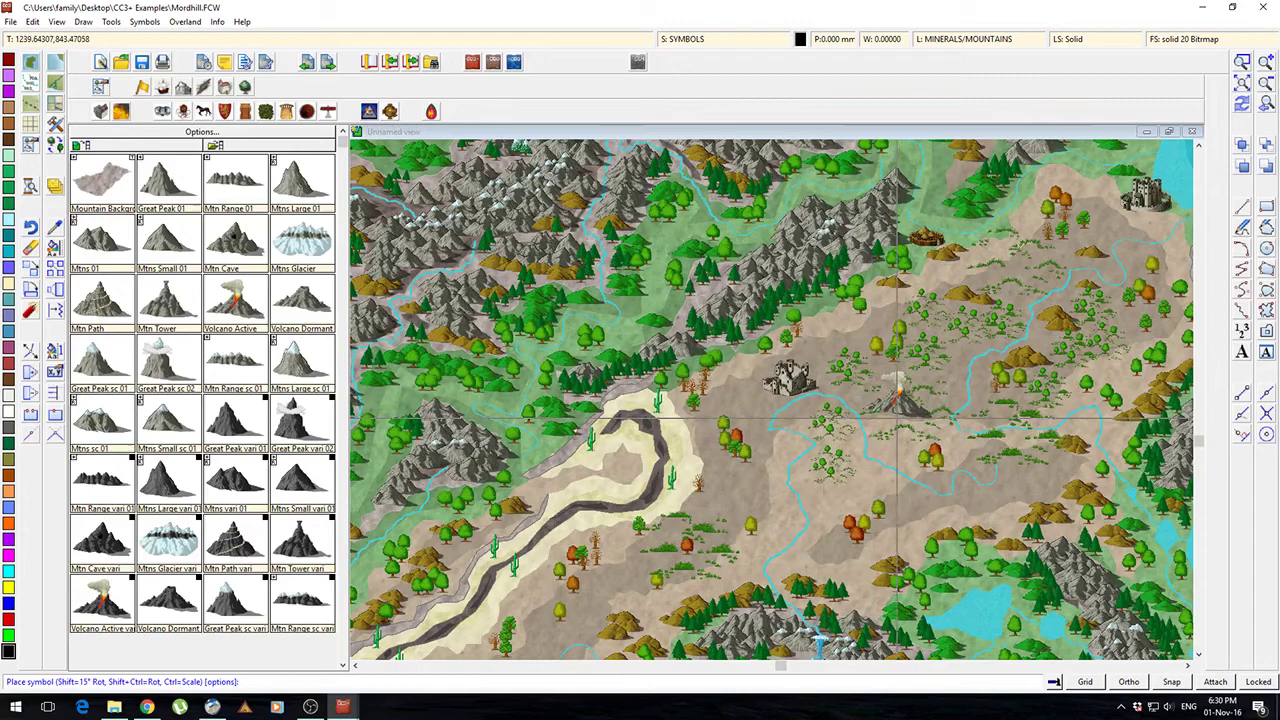
left_click(897, 418)
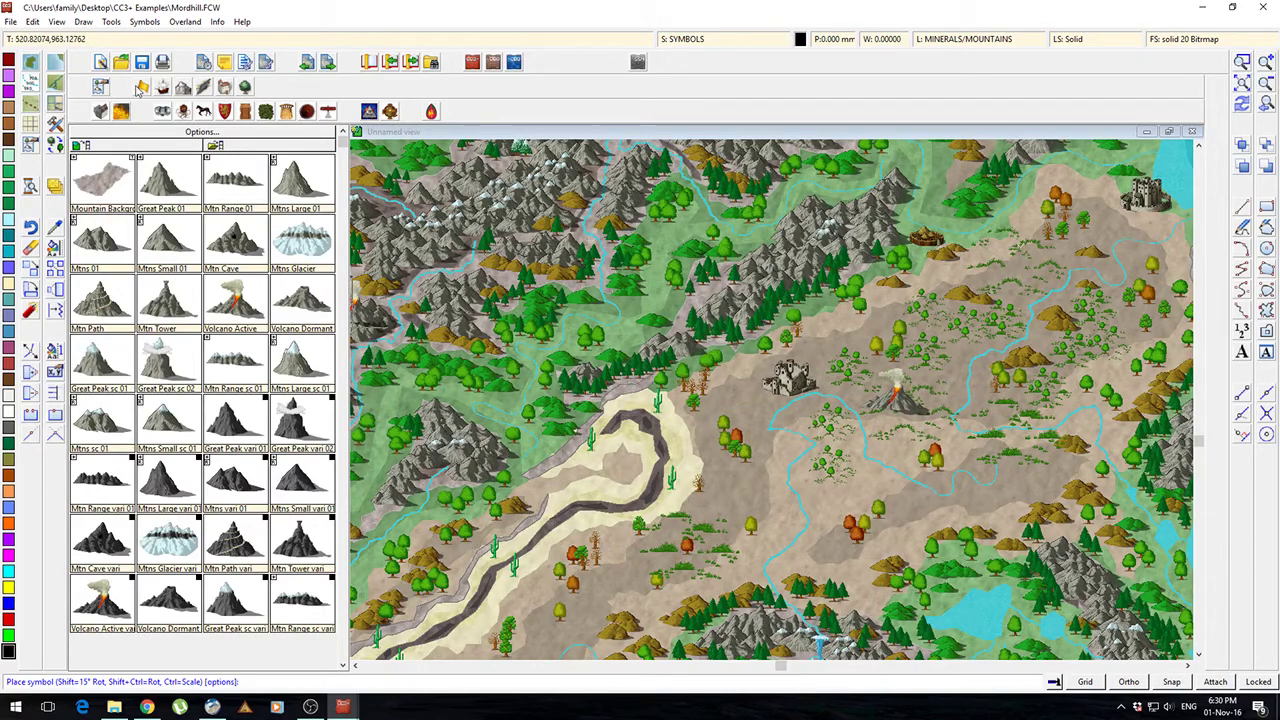
Step: Load the structures symbol catalog and expand it to show all its settlement symbols
left_click(223, 87)
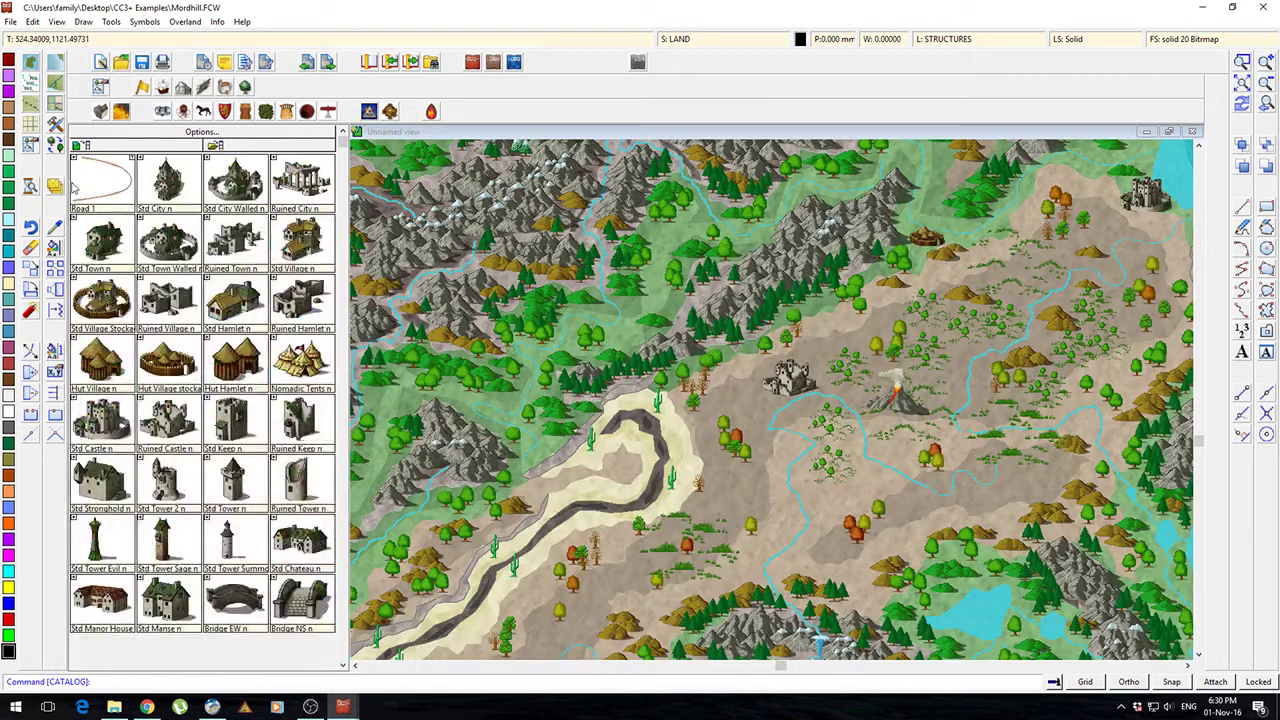
right_click(186, 238)
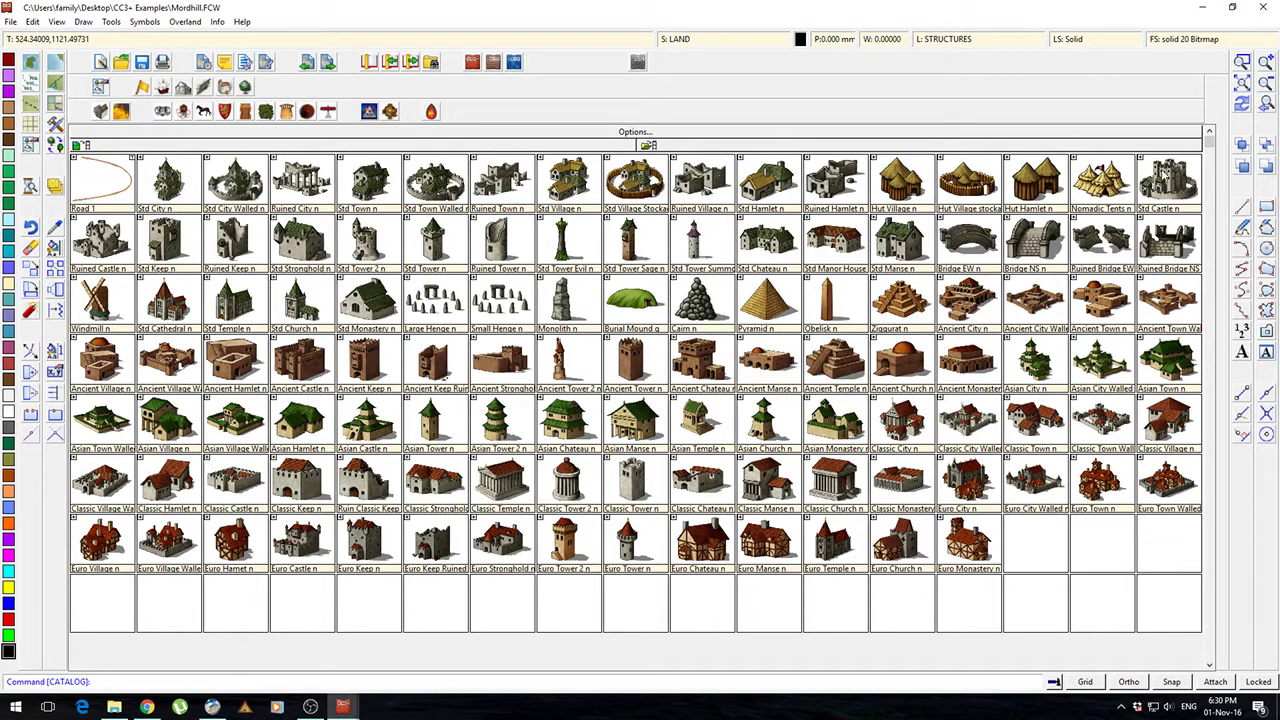
left_click(99, 185)
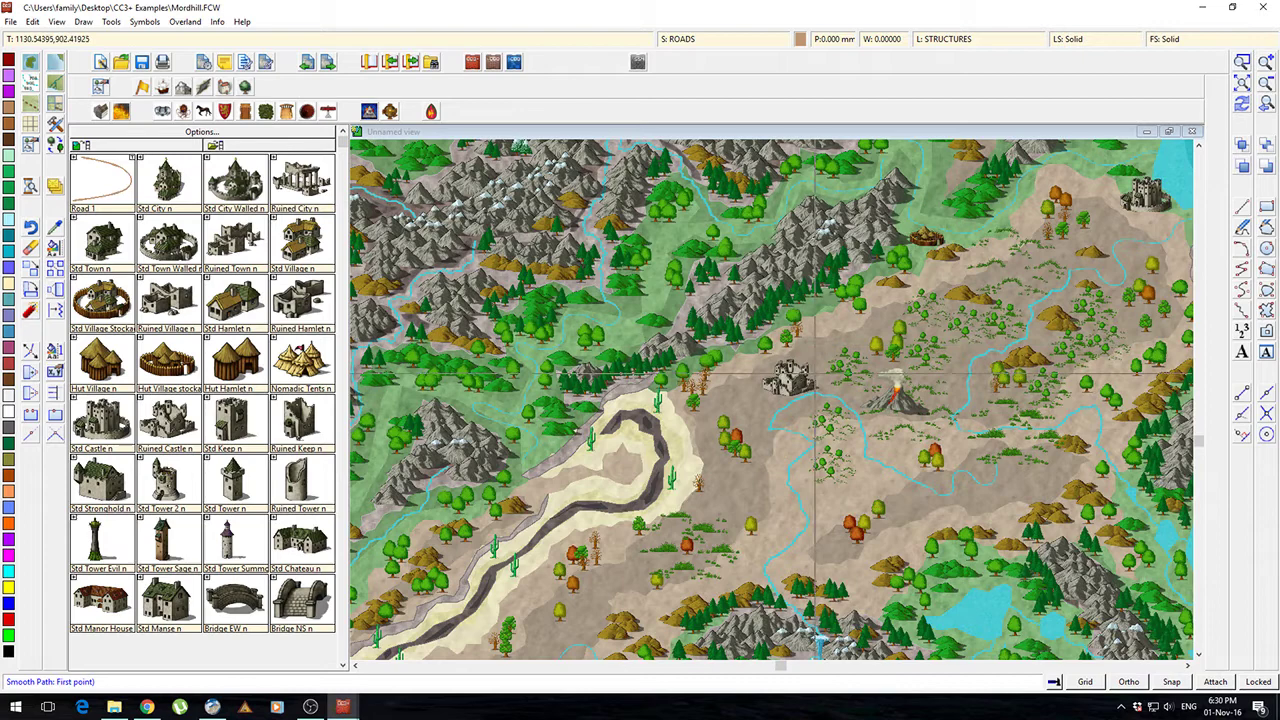
left_click(808, 380)
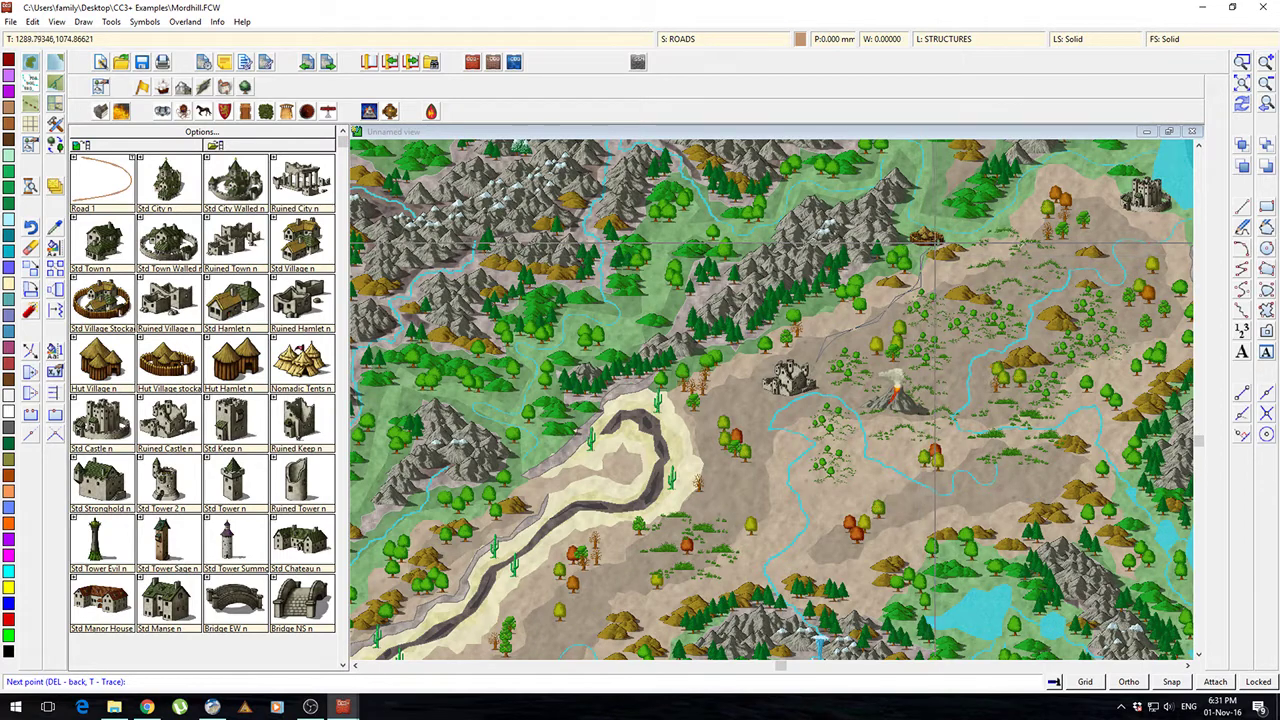
key("Escape")
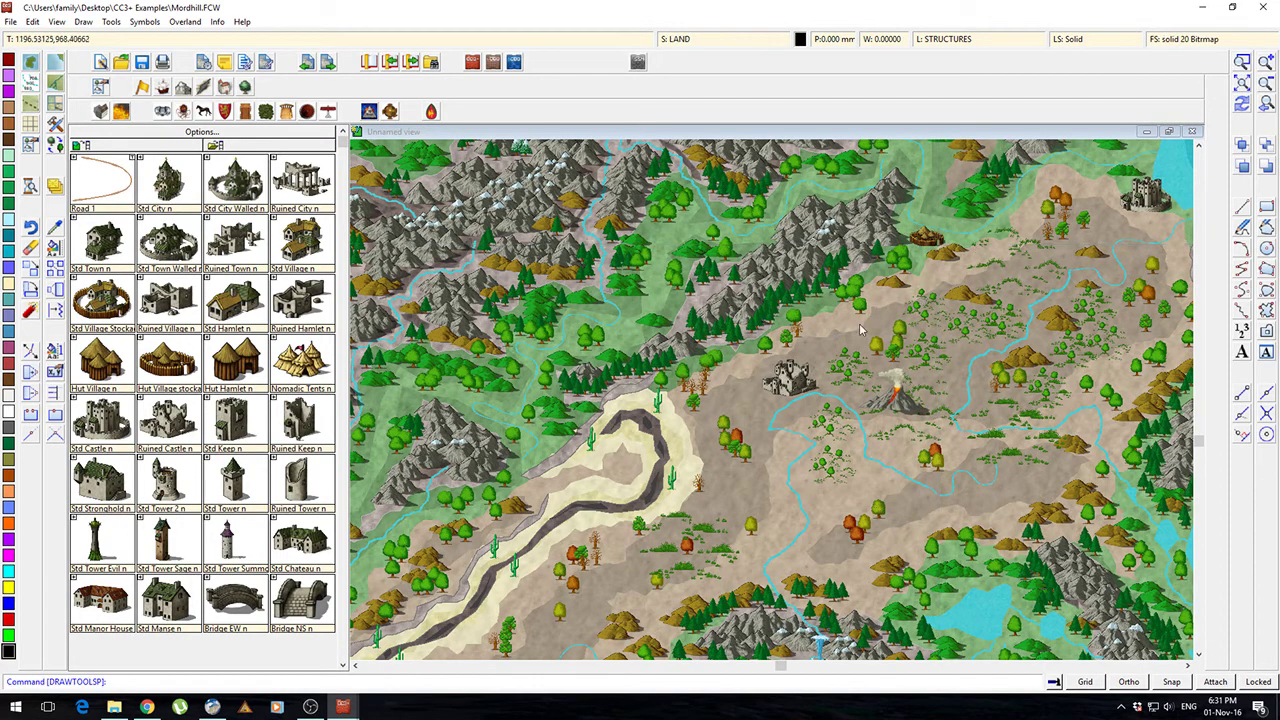
Step: Draw a smooth Road 1 path from the western Ruined Castle across the plain to the castle near the northeast coast
left_click(101, 192)
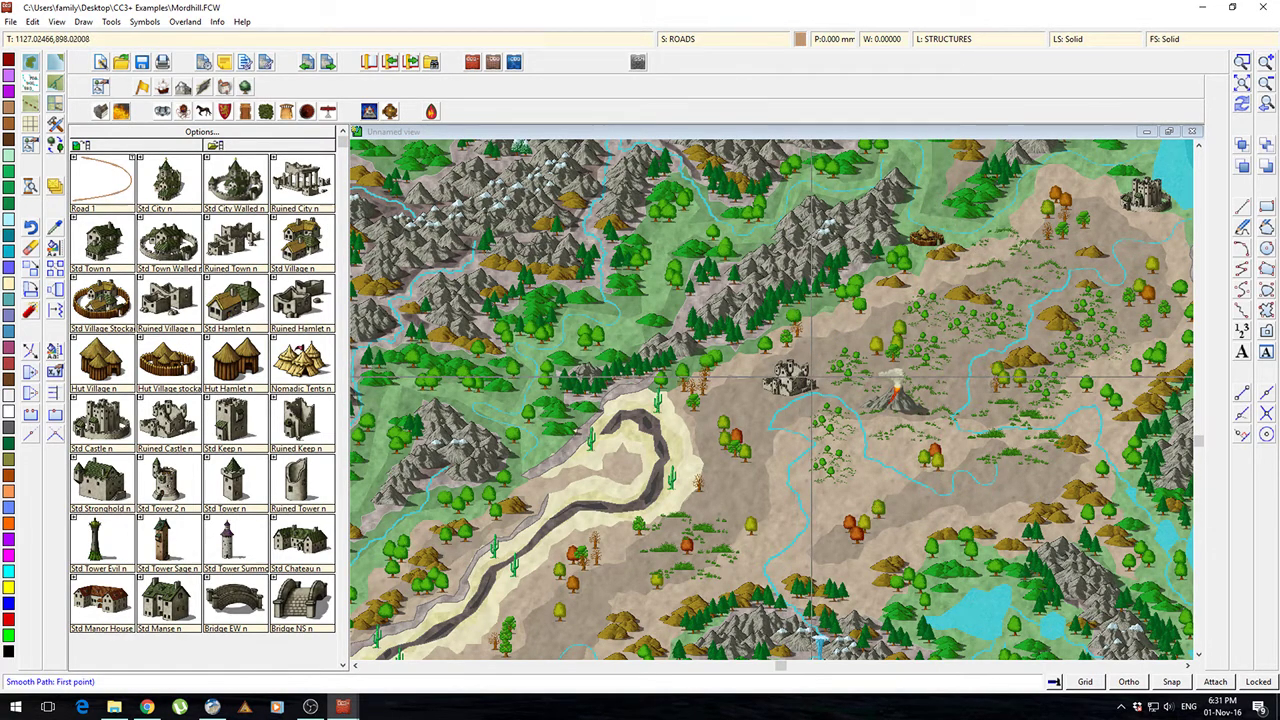
left_click(845, 340)
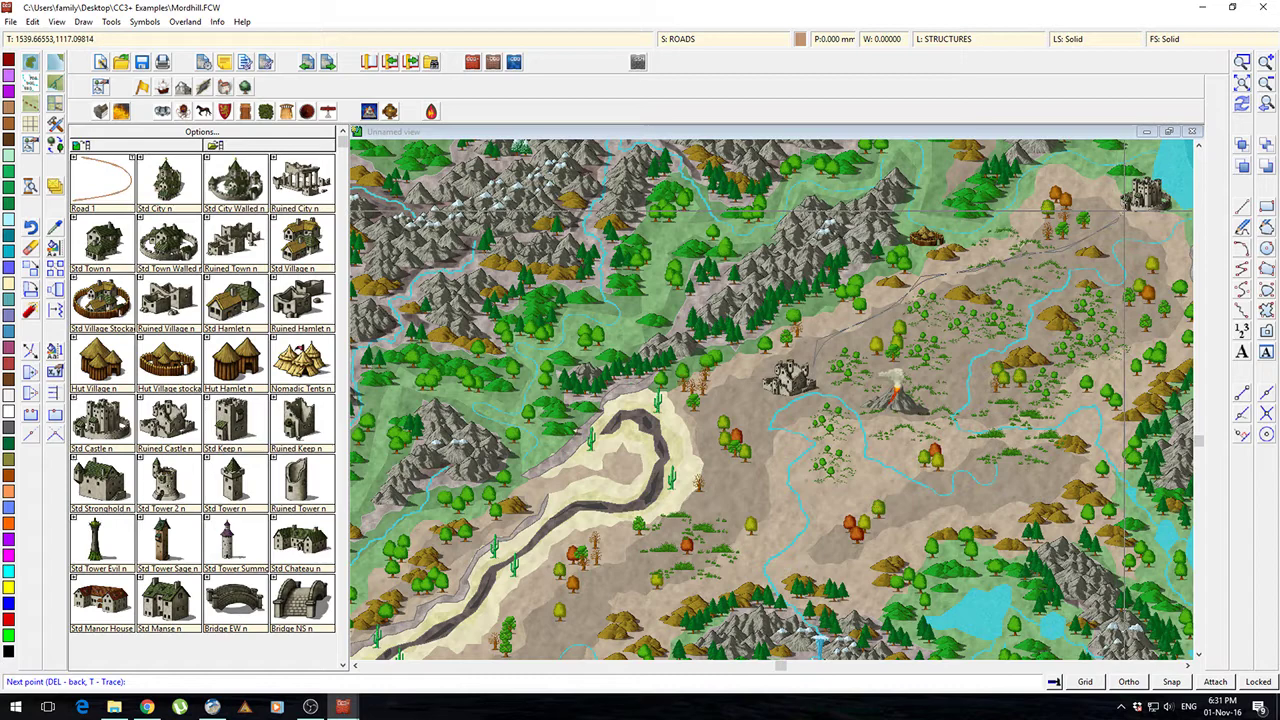
left_click(1125, 211)
right_click(1127, 212)
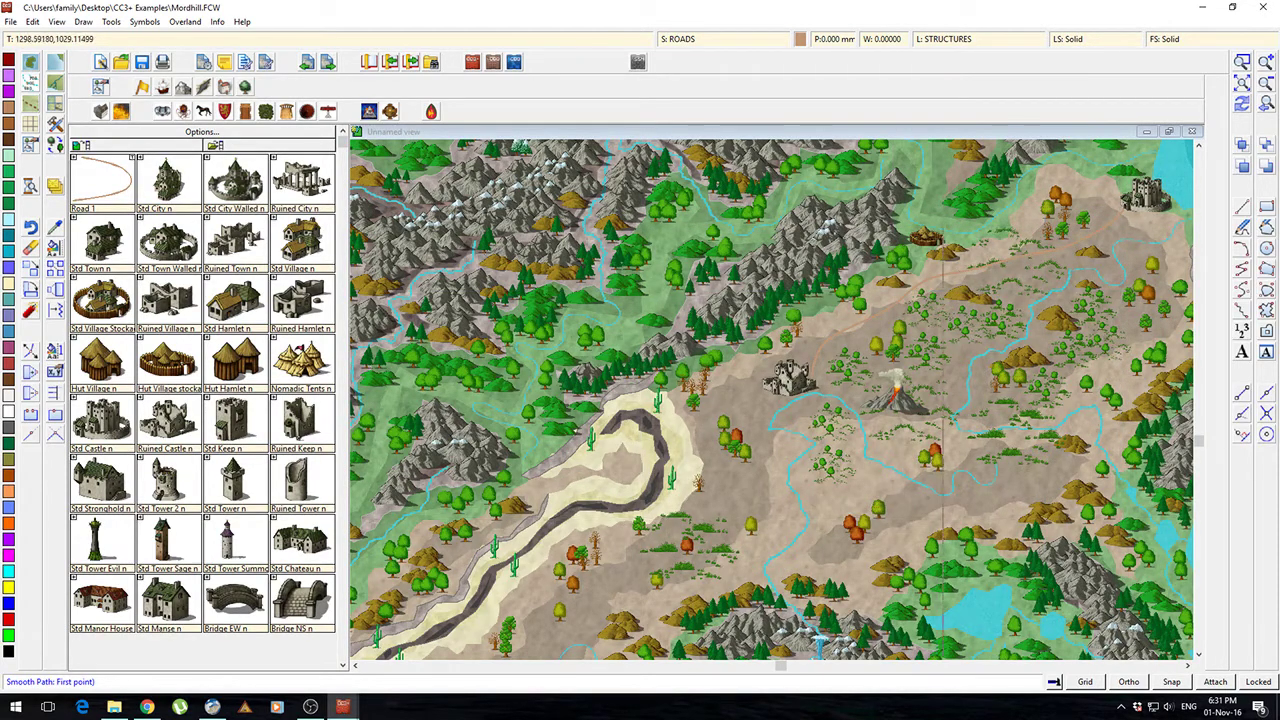
Step: Draw a short Road 1 branch from the castle road to the hut village stockade beside the mountains
left_click(1010, 252)
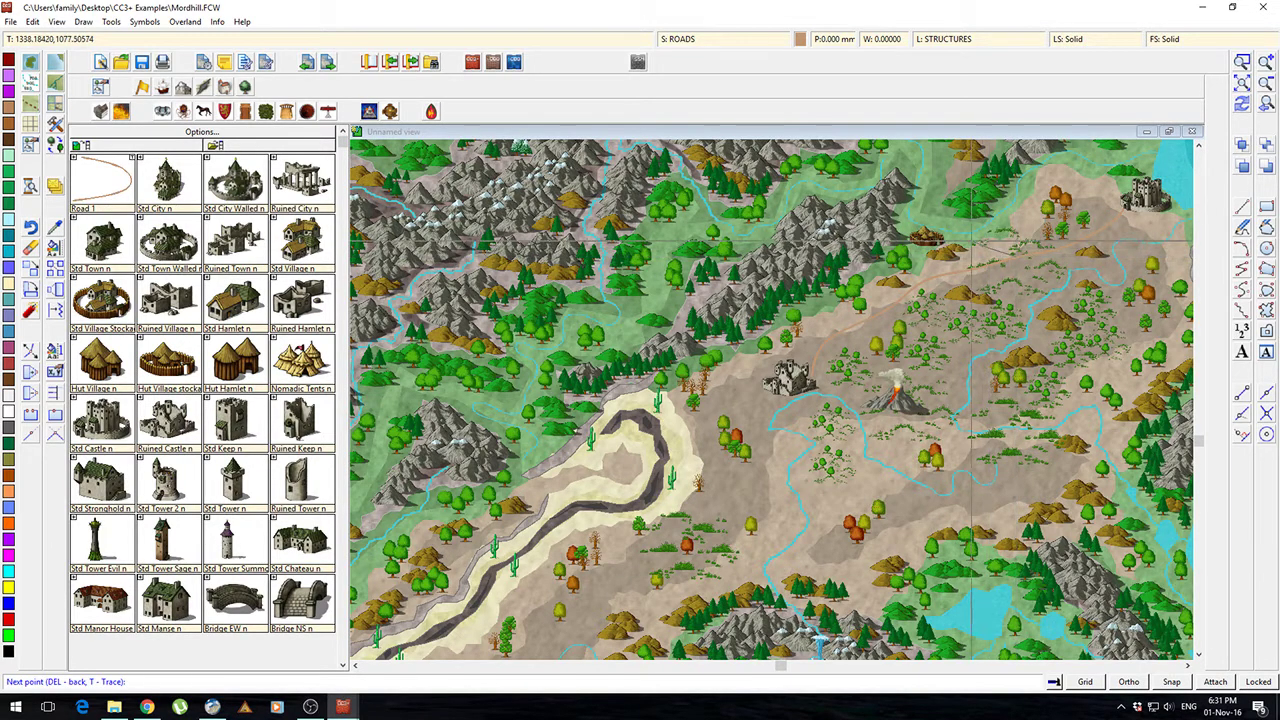
left_click(941, 244)
right_click(940, 245)
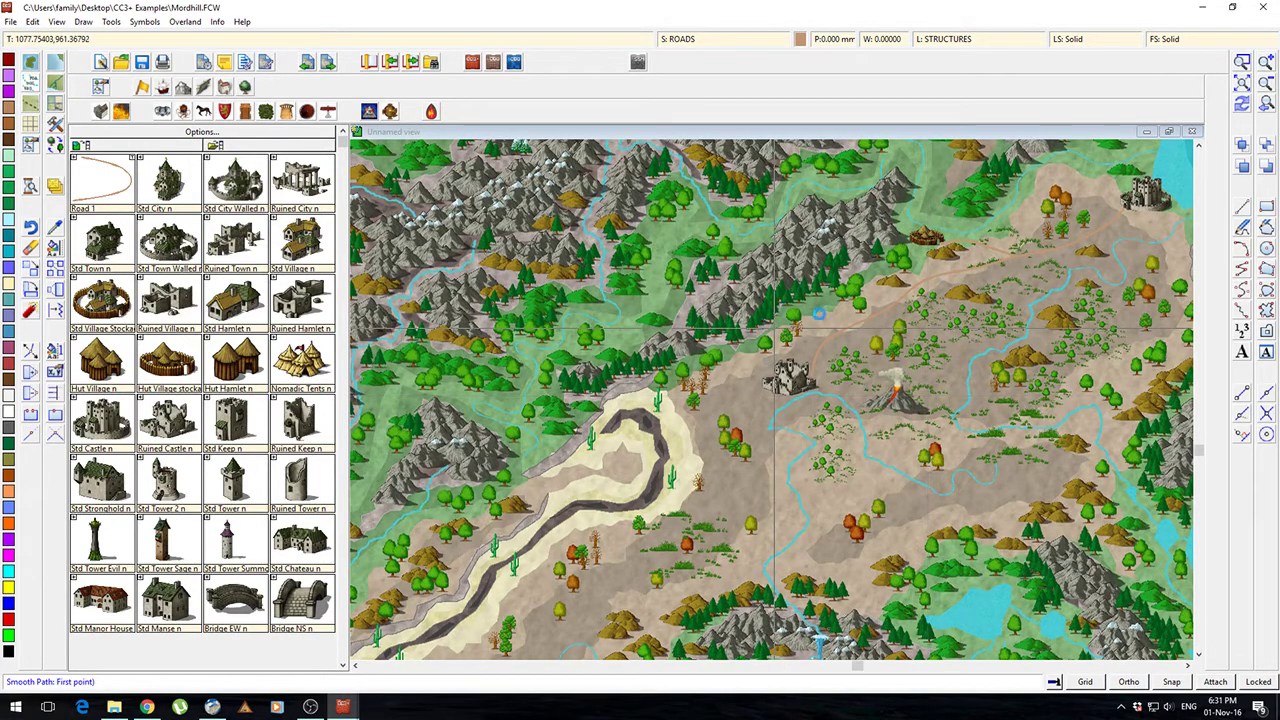
Step: Examine the Mordhill island at a wider scale, from the eastern plain and its new roads across to the western coast
middle_click(930, 433)
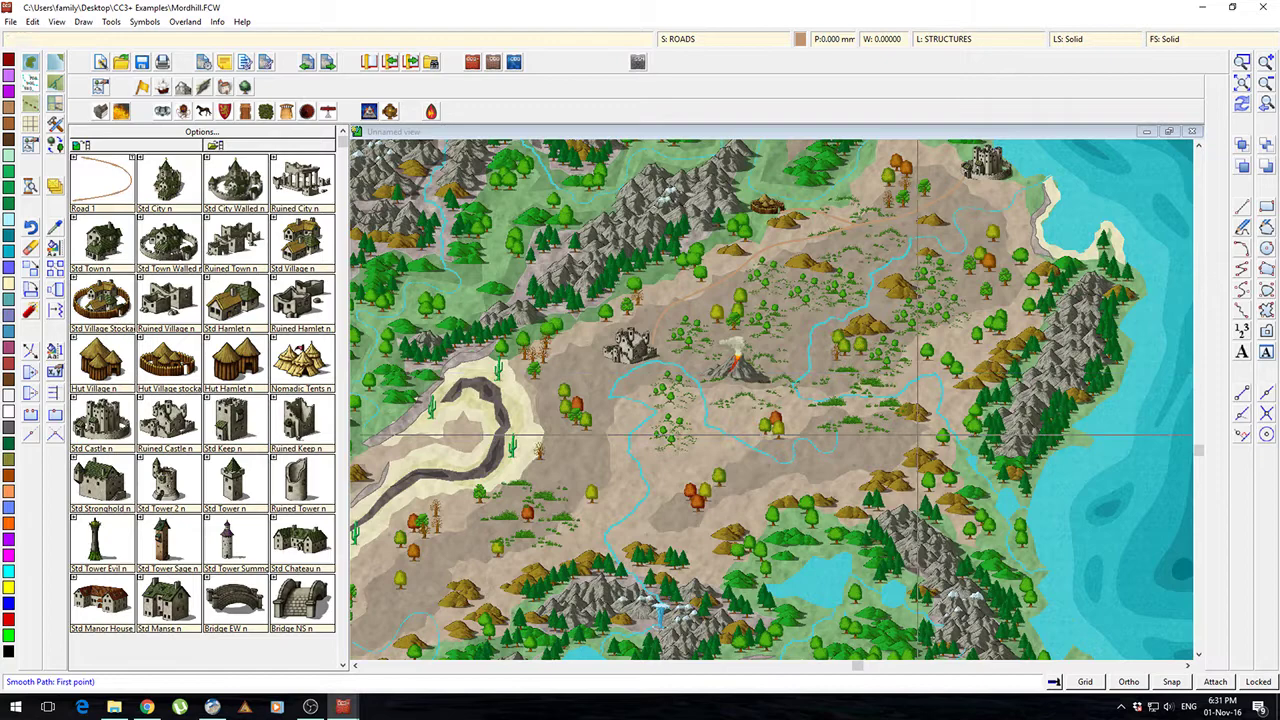
scroll(912, 440, "down", 1)
scroll(908, 443, "down", 1)
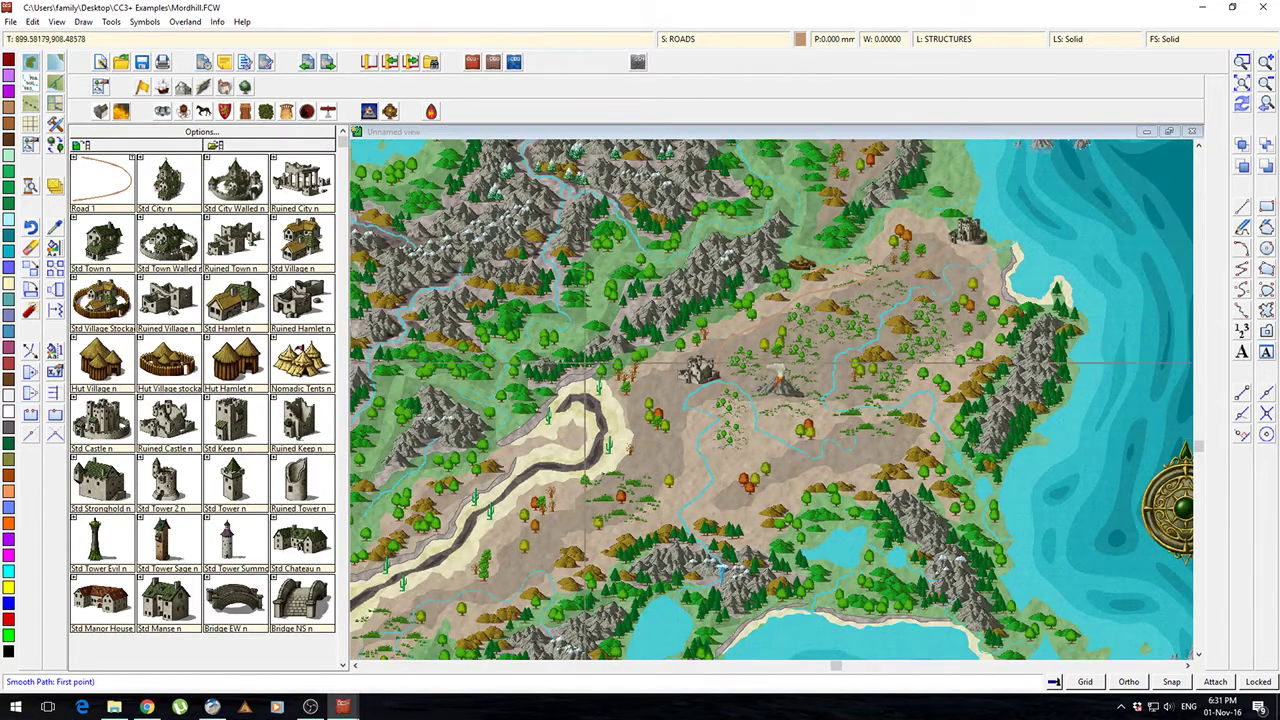
scroll(622, 385, "down", 1)
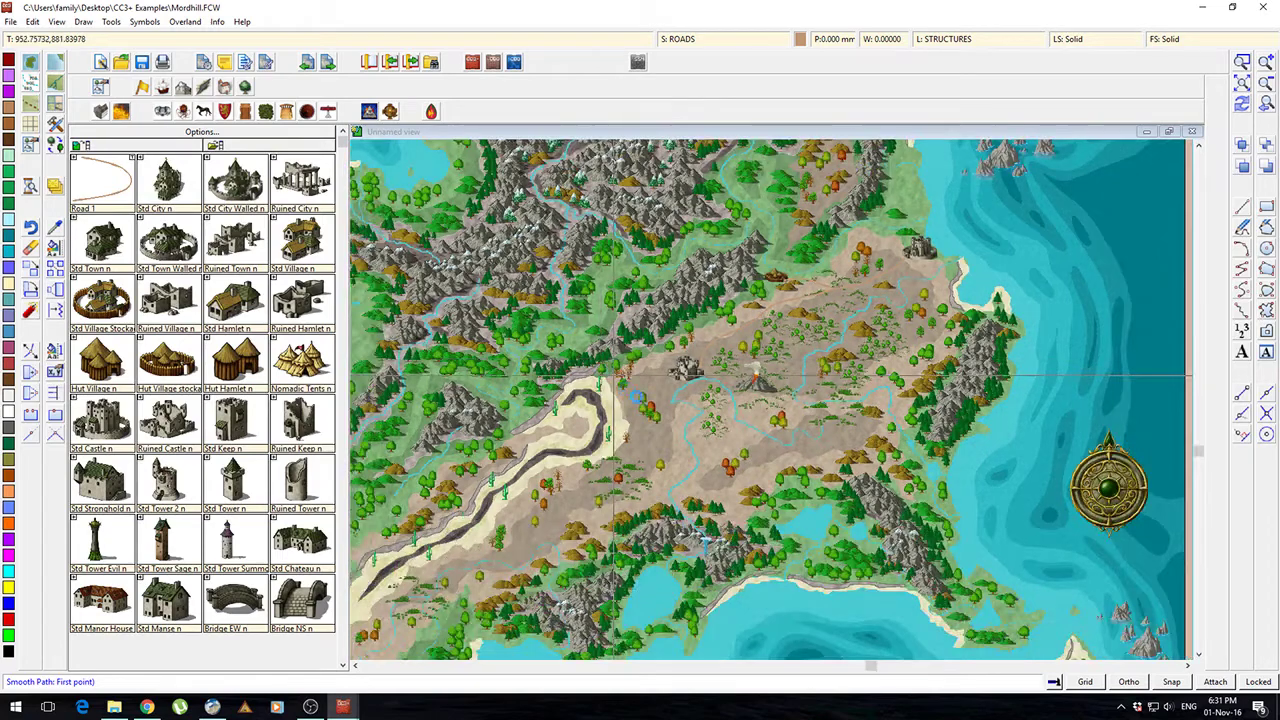
scroll(614, 378, "down", 1)
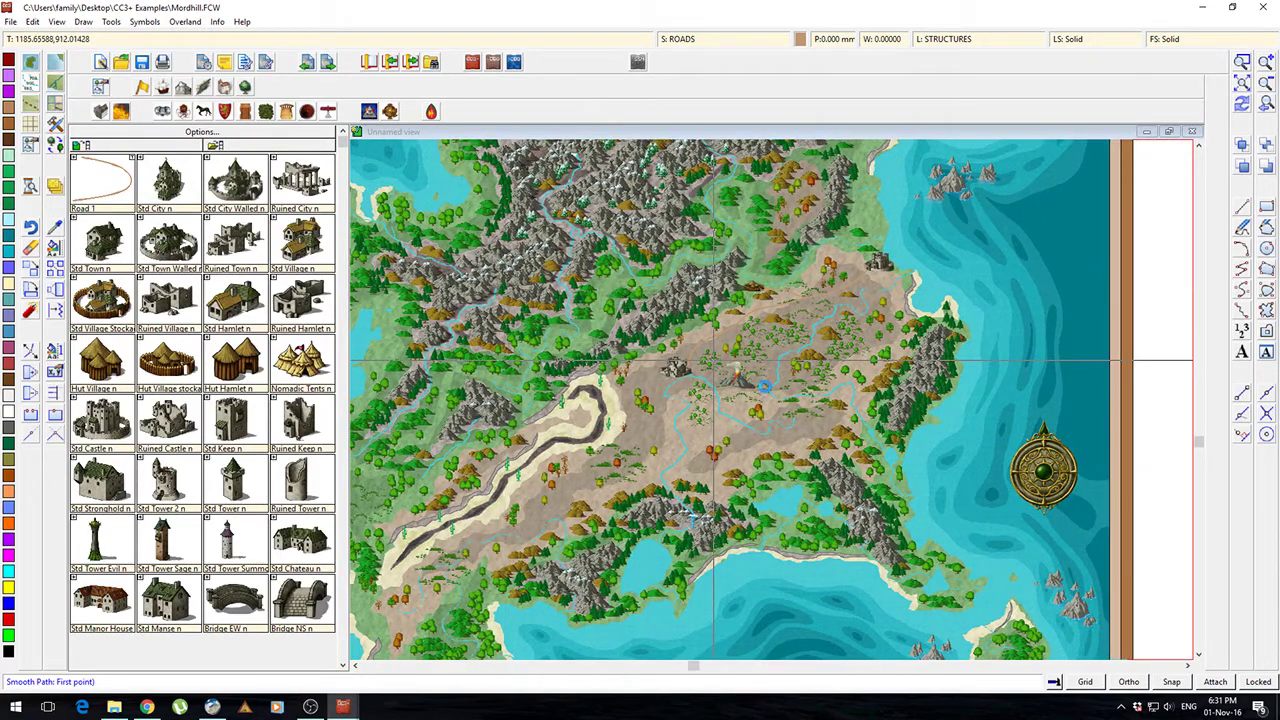
middle_click(560, 364)
scroll(766, 388, "up", 1)
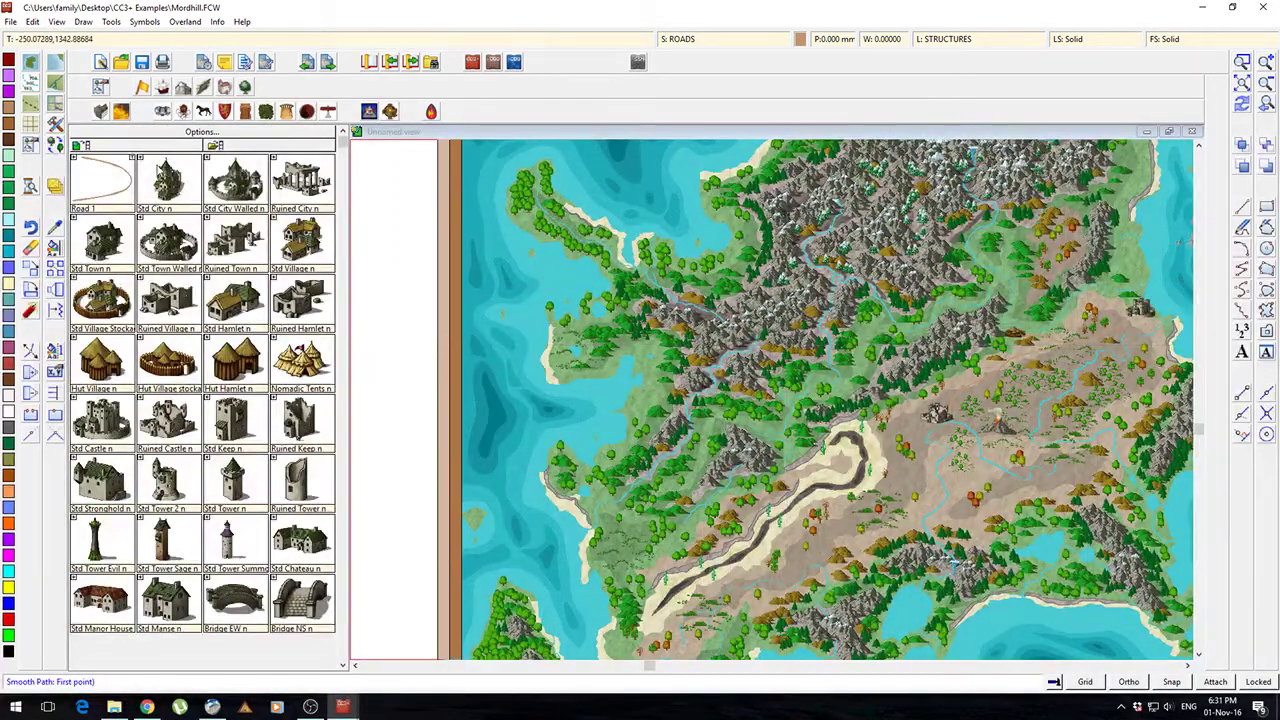
Step: Open the village_01 drawing from the CC3+ Examples folder
left_click(10, 21)
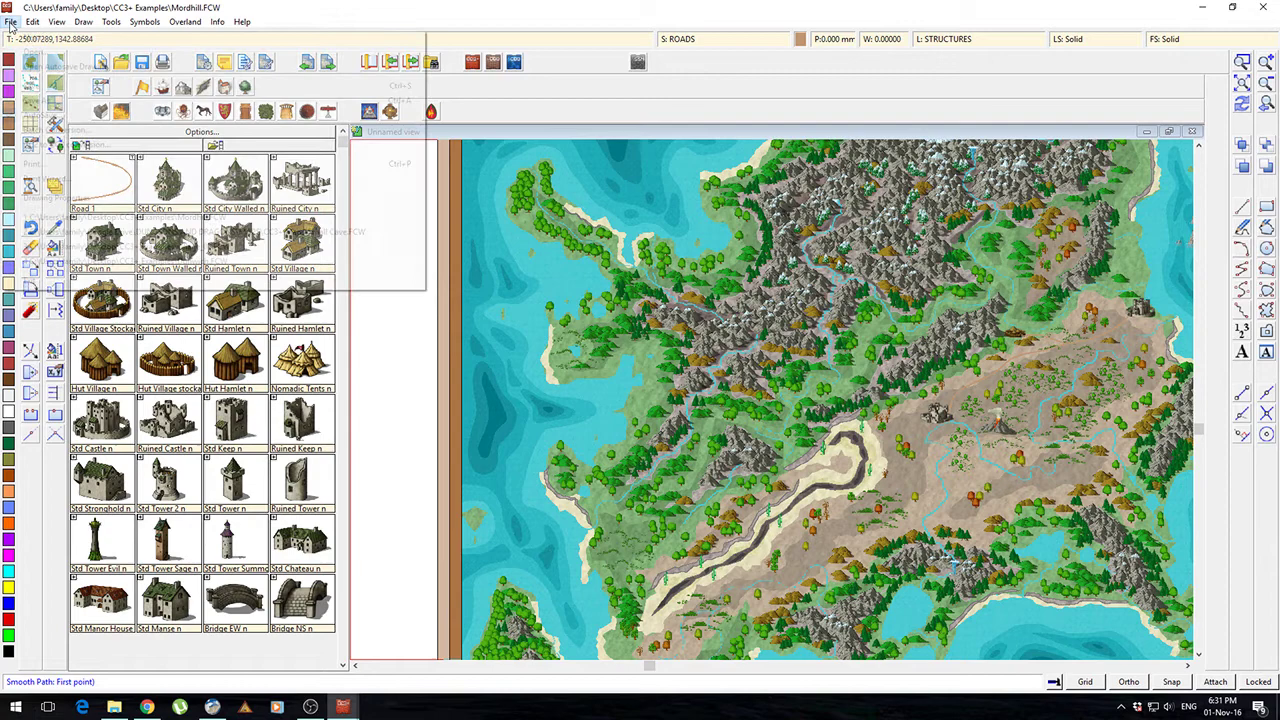
left_click(32, 48)
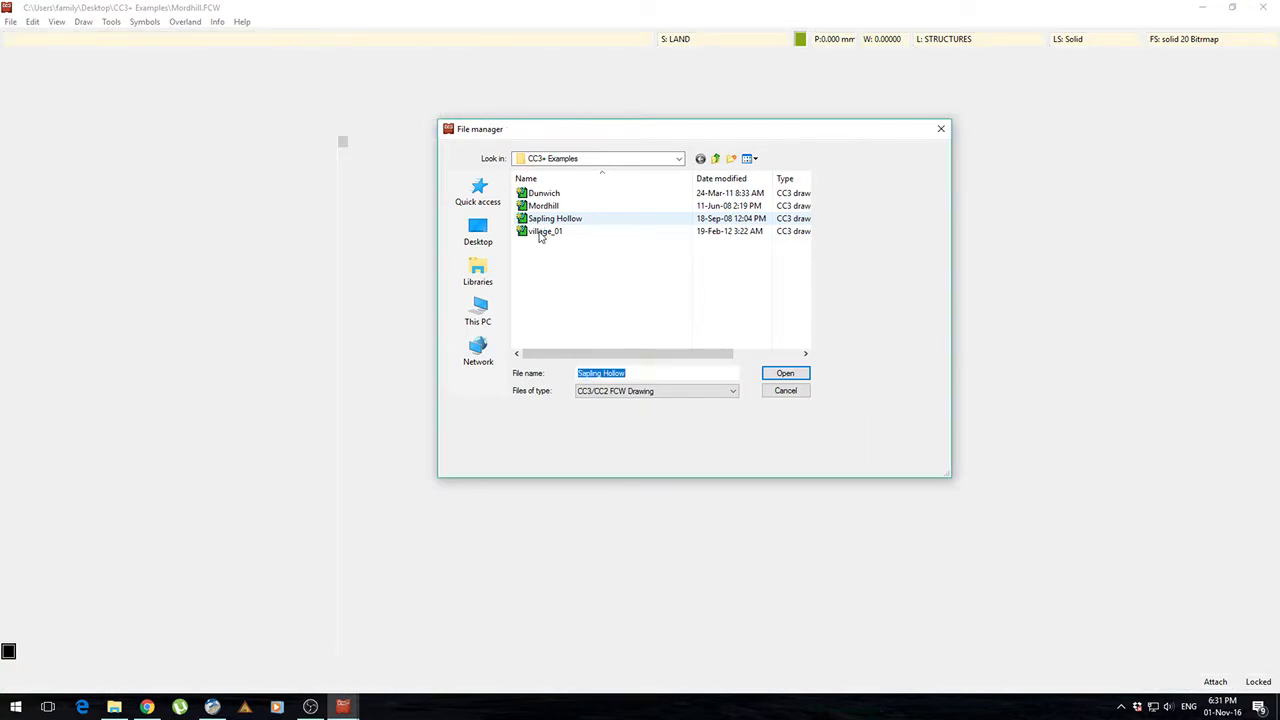
left_click(543, 231)
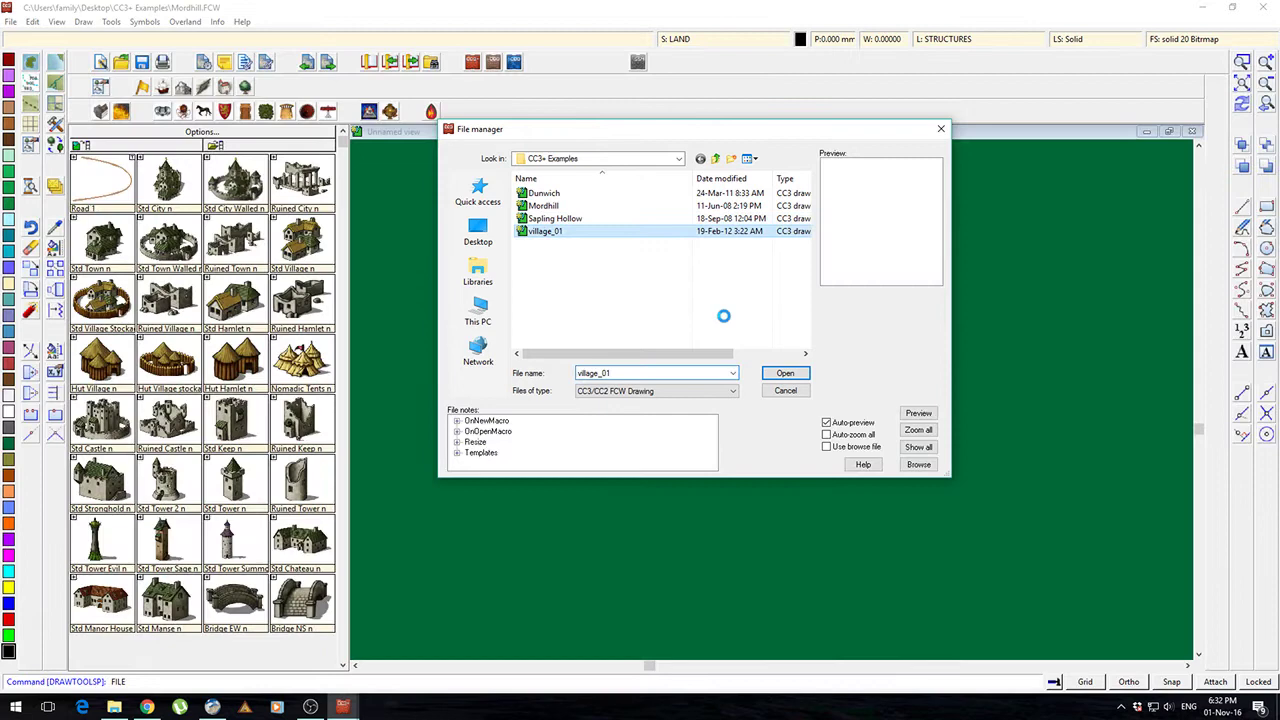
left_click(785, 374)
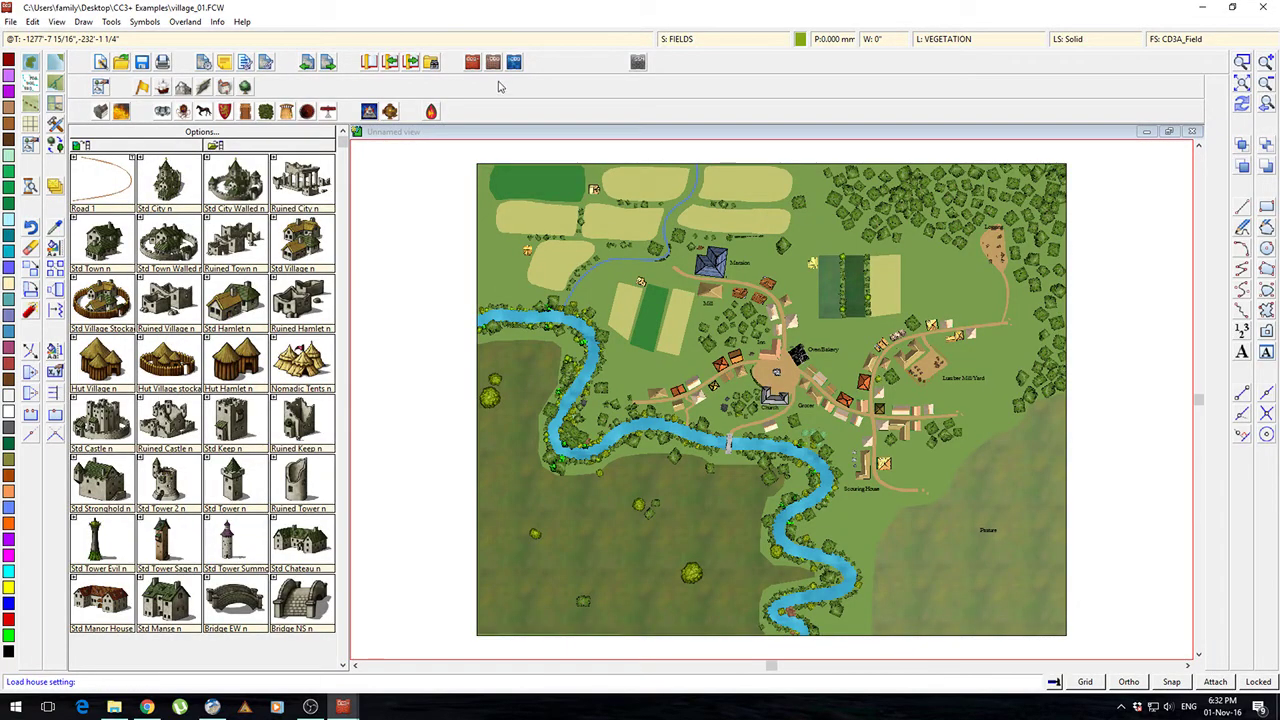
Step: Switch to the city mapping tools and load the CD3 Bitmap B Halflings symbol catalog
left_click(512, 63)
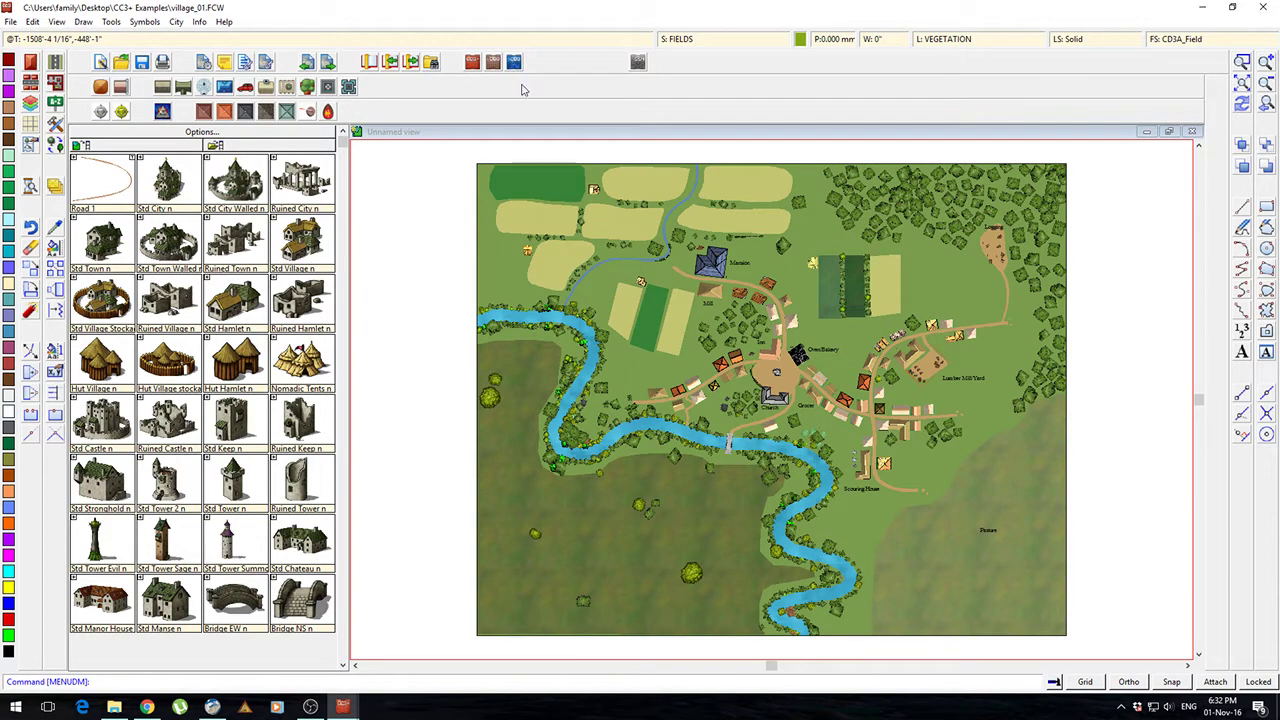
scroll(790, 383, "up", 3)
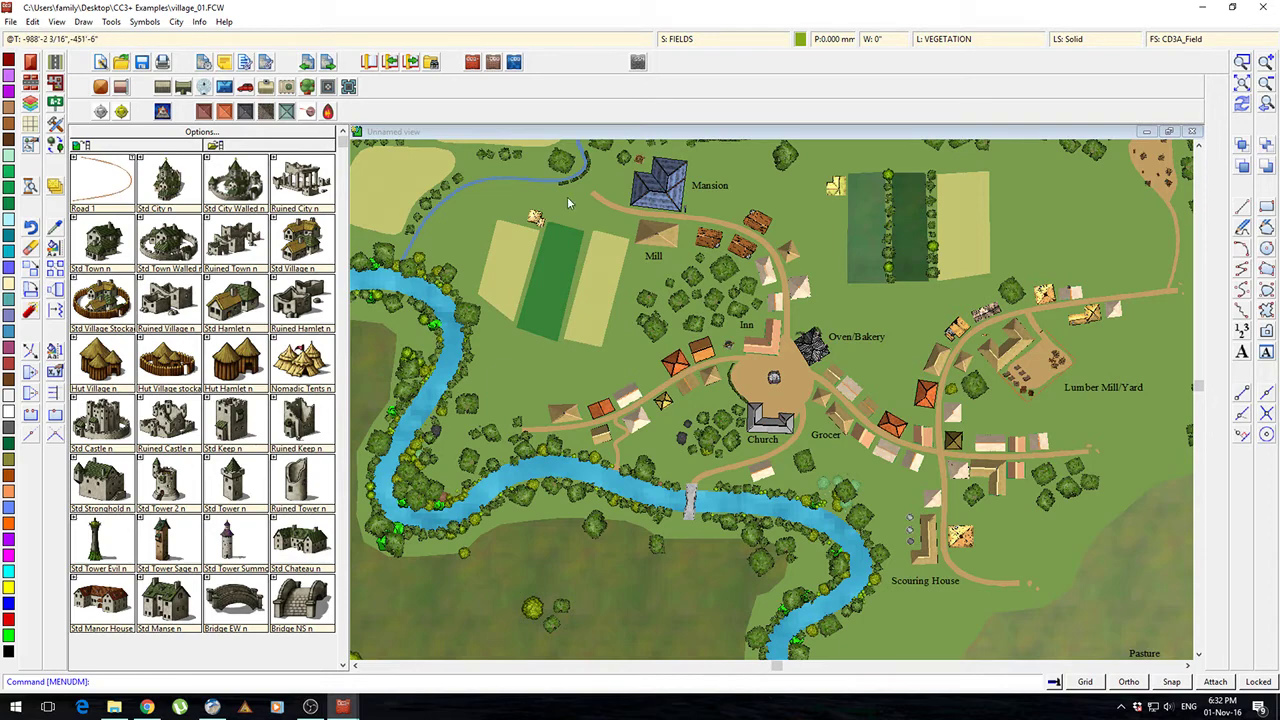
left_click(100, 88)
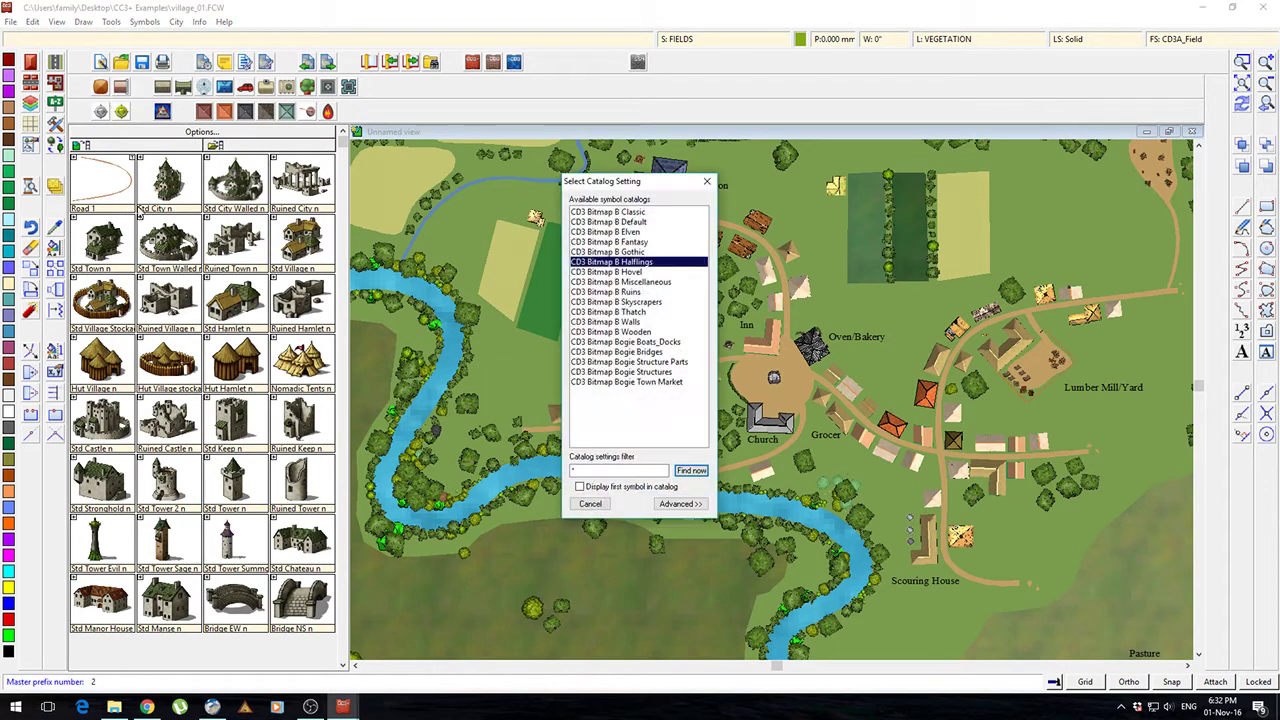
double_click(623, 262)
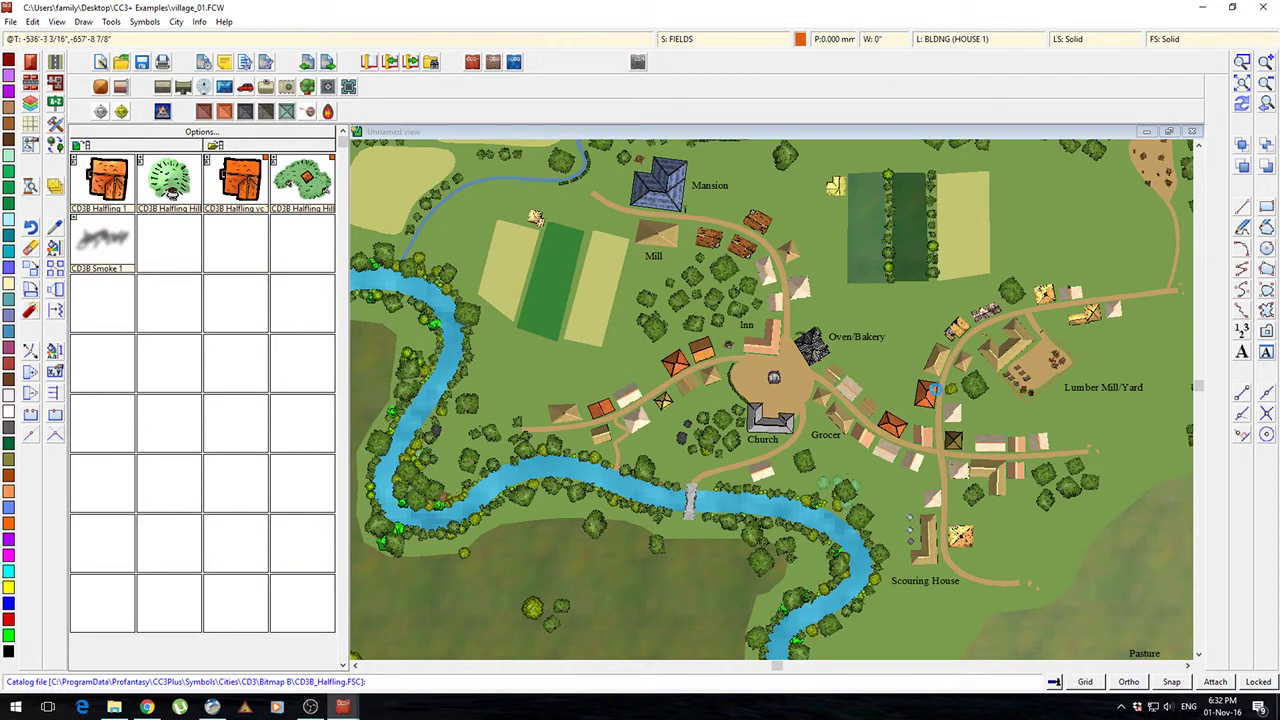
Step: Place a halfling house with a rounded end, scaled up to about 4.7, north of the road above Lumber Mill/Yard
left_click_drag(1028, 408, 802, 418)
left_click(170, 185)
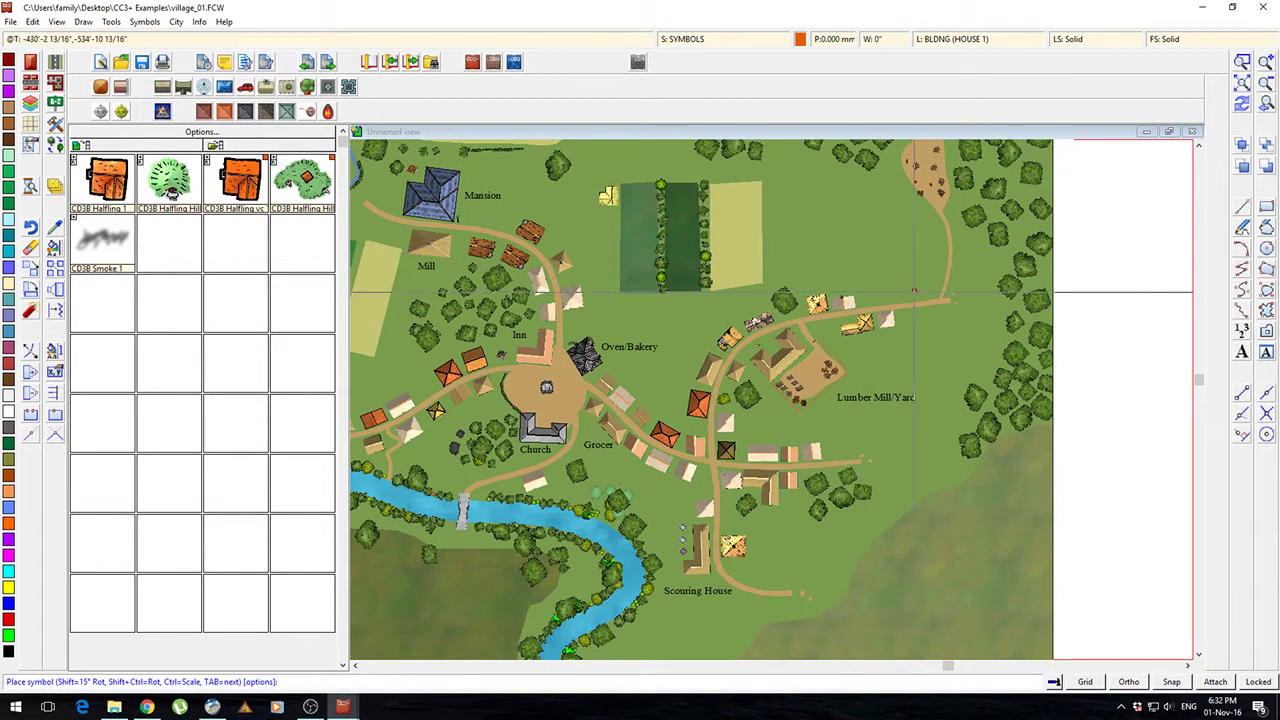
scroll(897, 295, "up", 1)
scroll(897, 295, "up", 4)
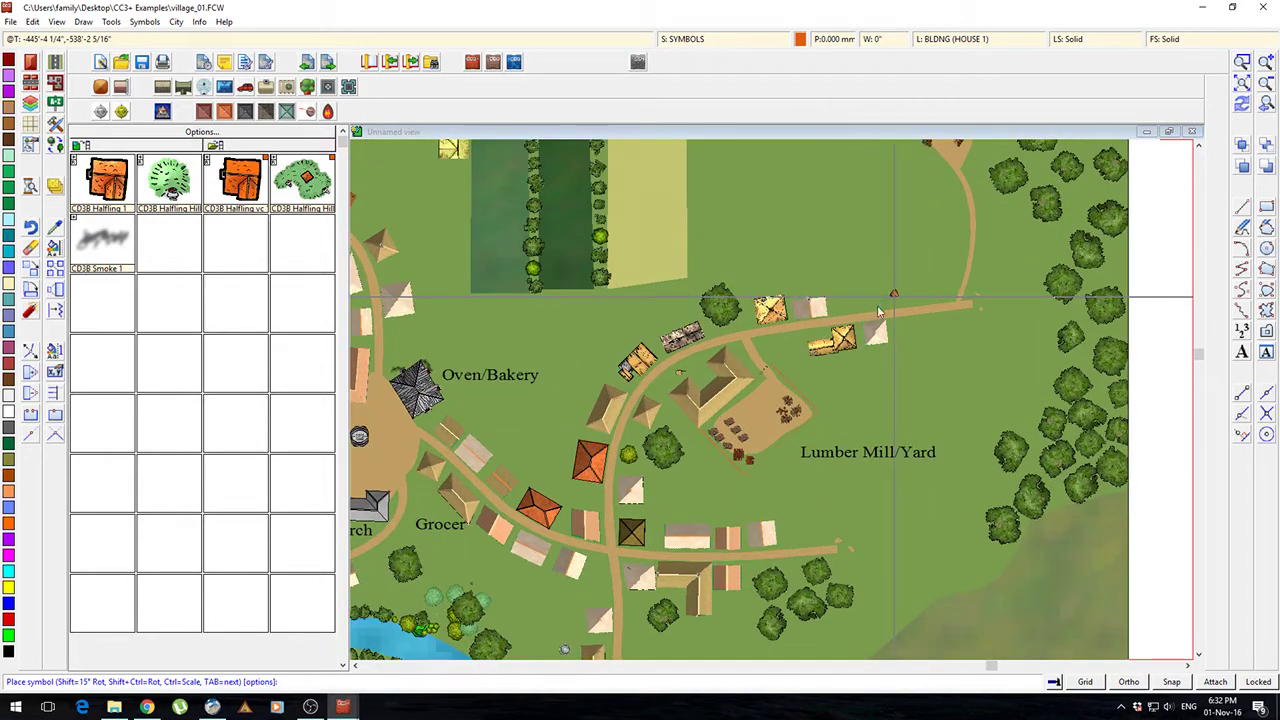
key("ctrl")
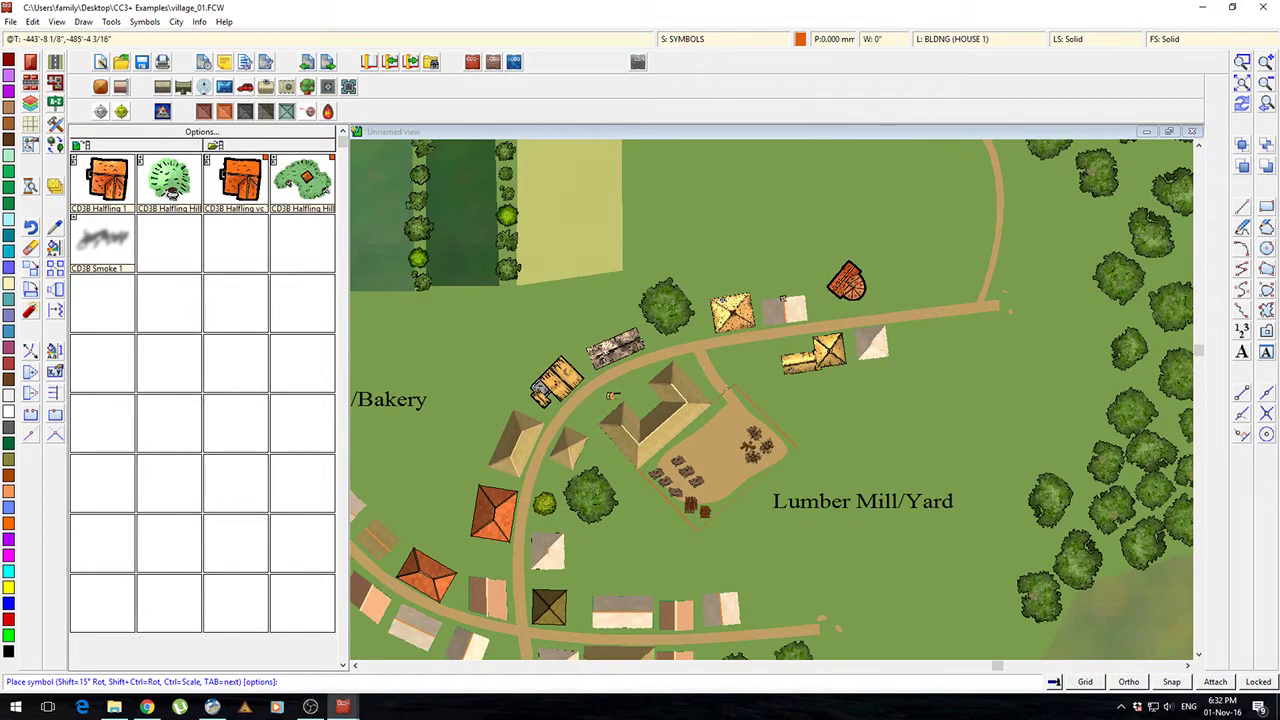
key("shift")
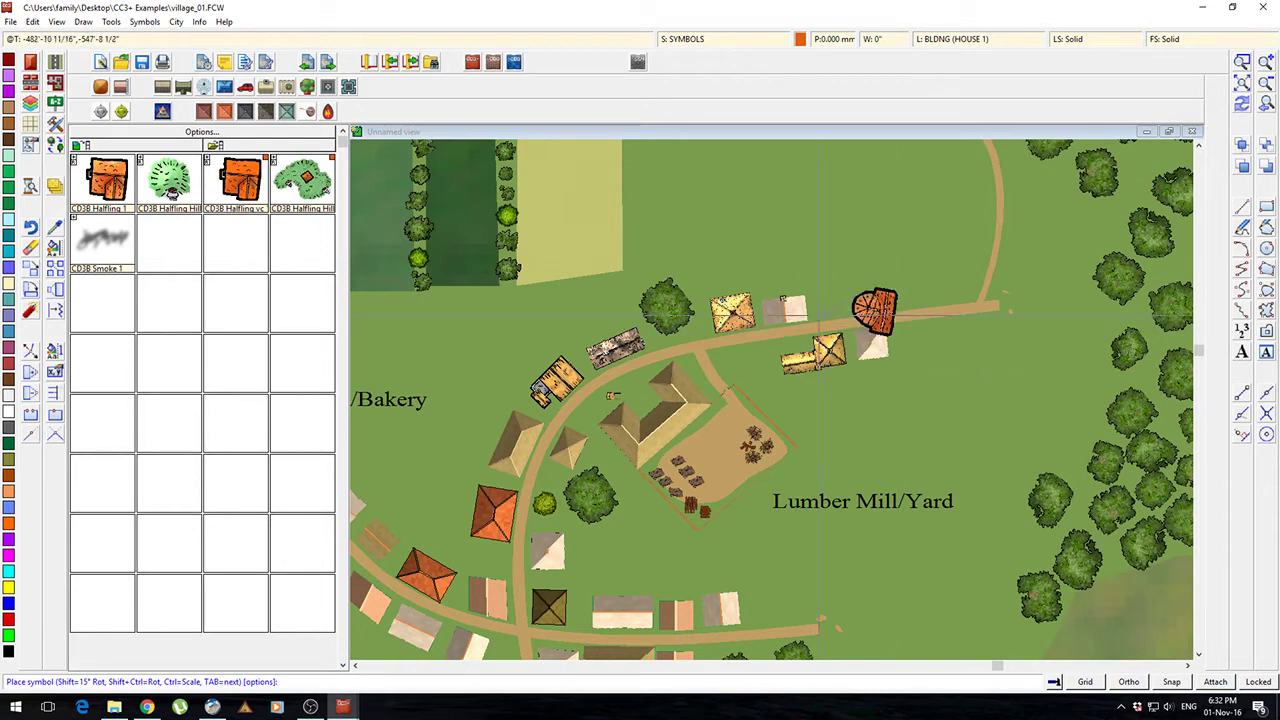
left_click(857, 305)
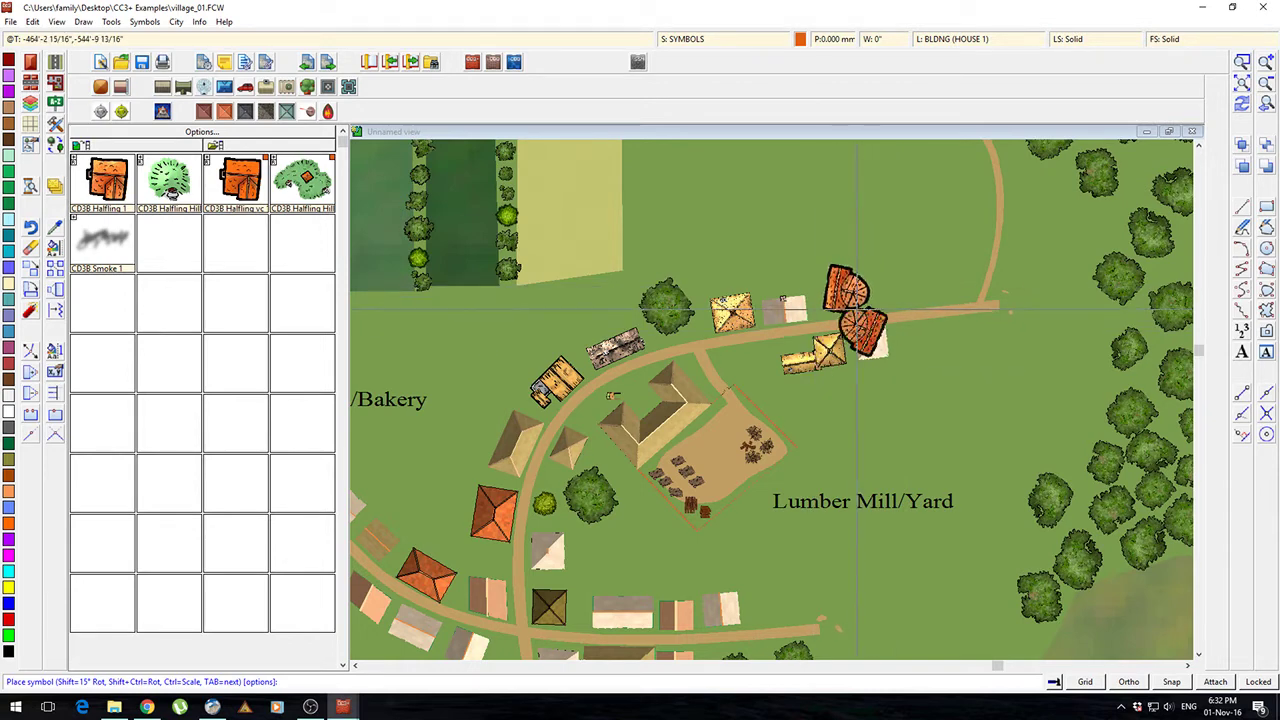
right_click(966, 244)
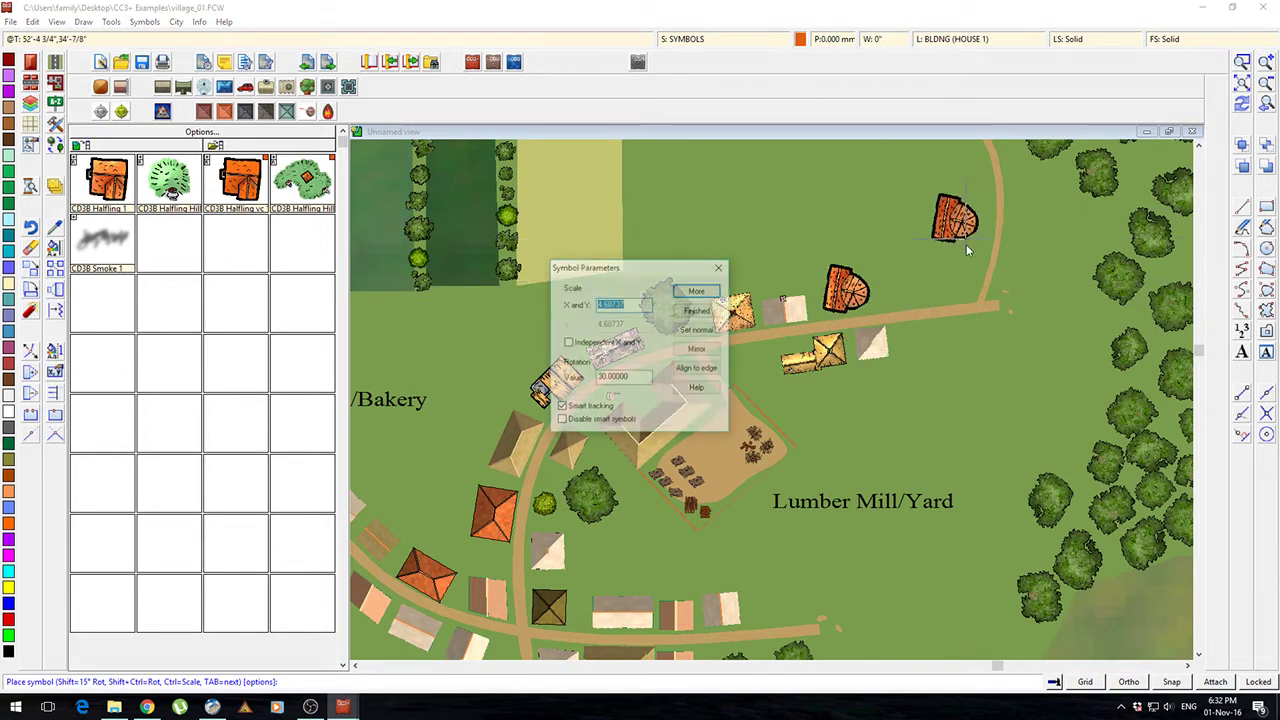
left_click(719, 270)
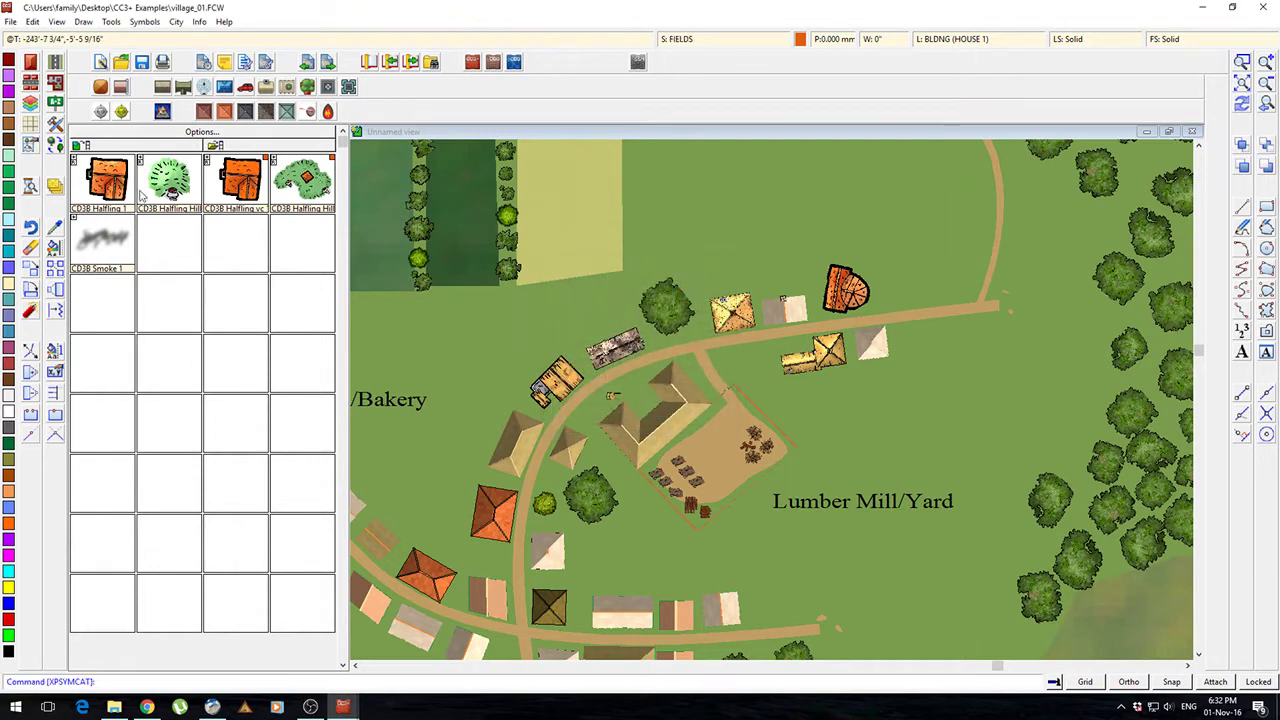
Step: Place two CD3B Halfling 1 houses at the road's east end: a long one north of it and a horseshoe-shaped one south
left_click(96, 190)
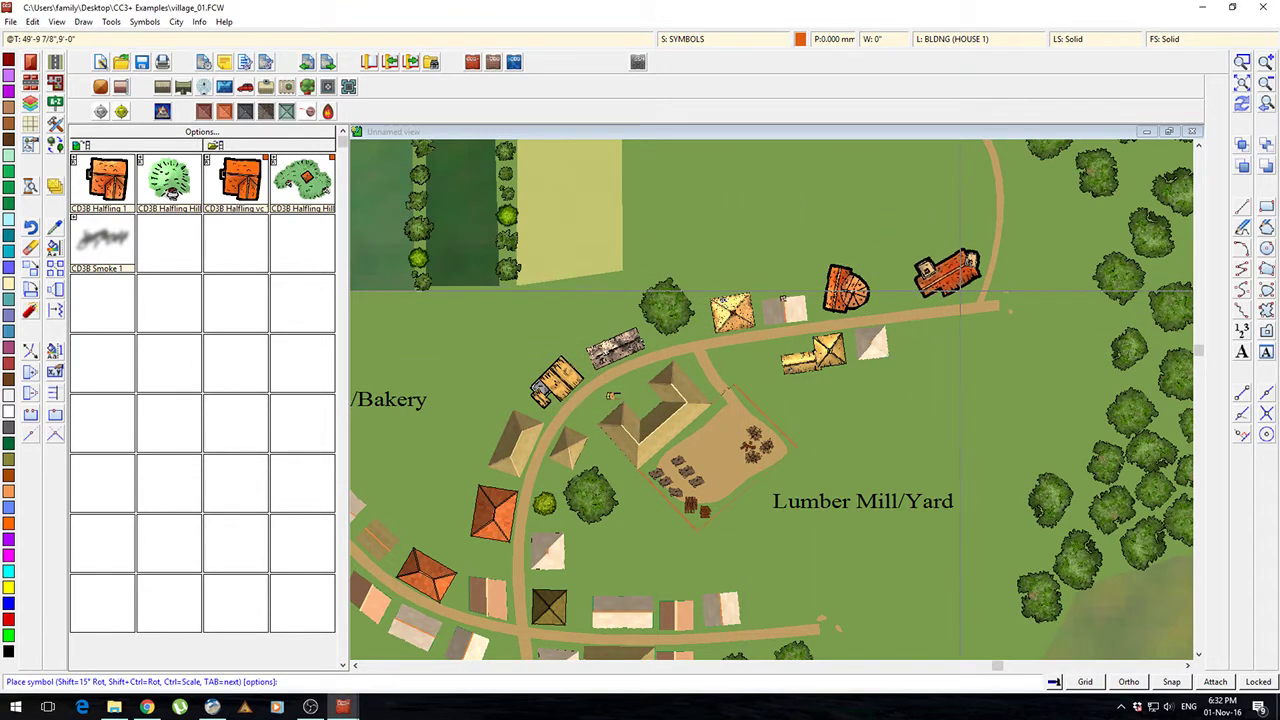
left_click(961, 292)
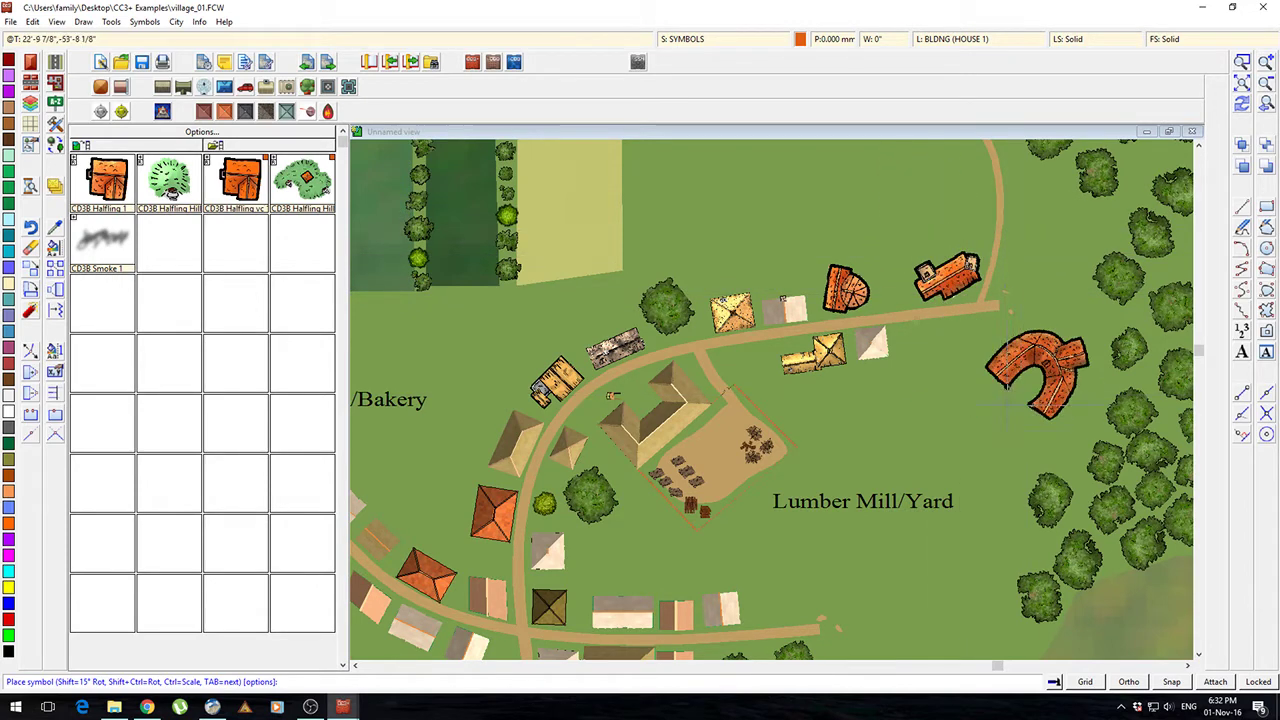
key("shift")
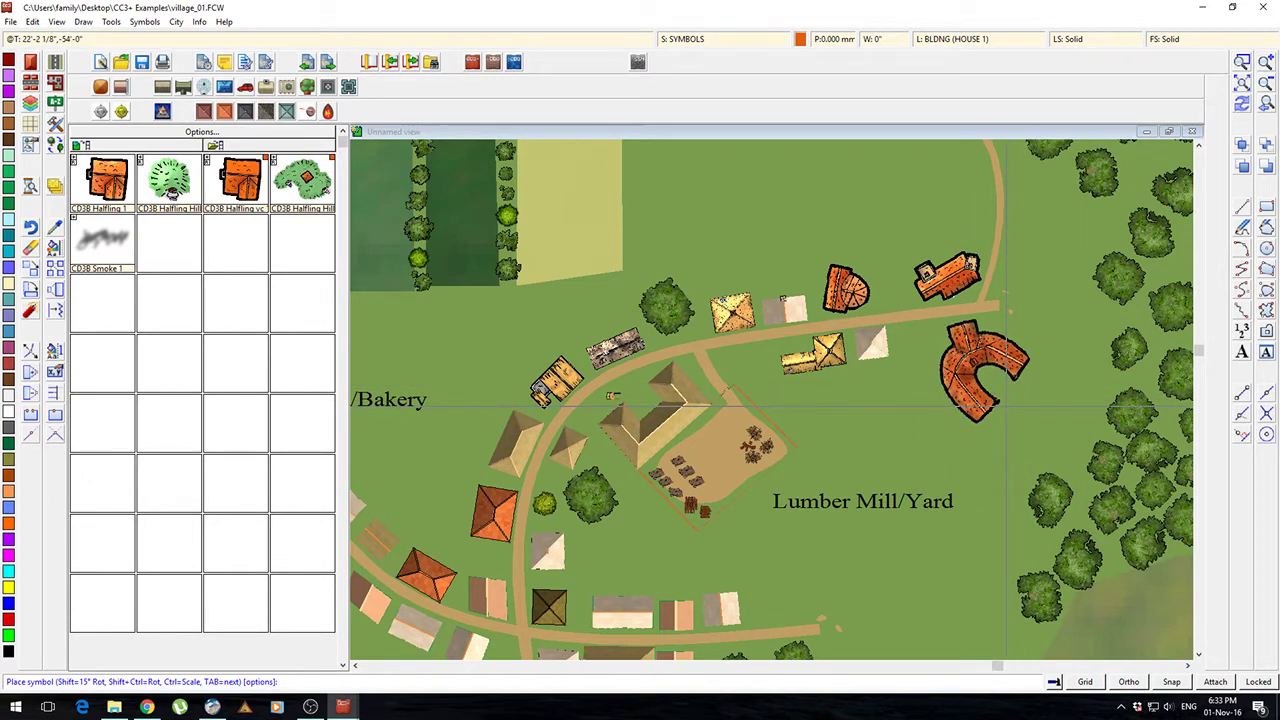
left_click(1000, 400)
scroll(790, 455, "down", 2)
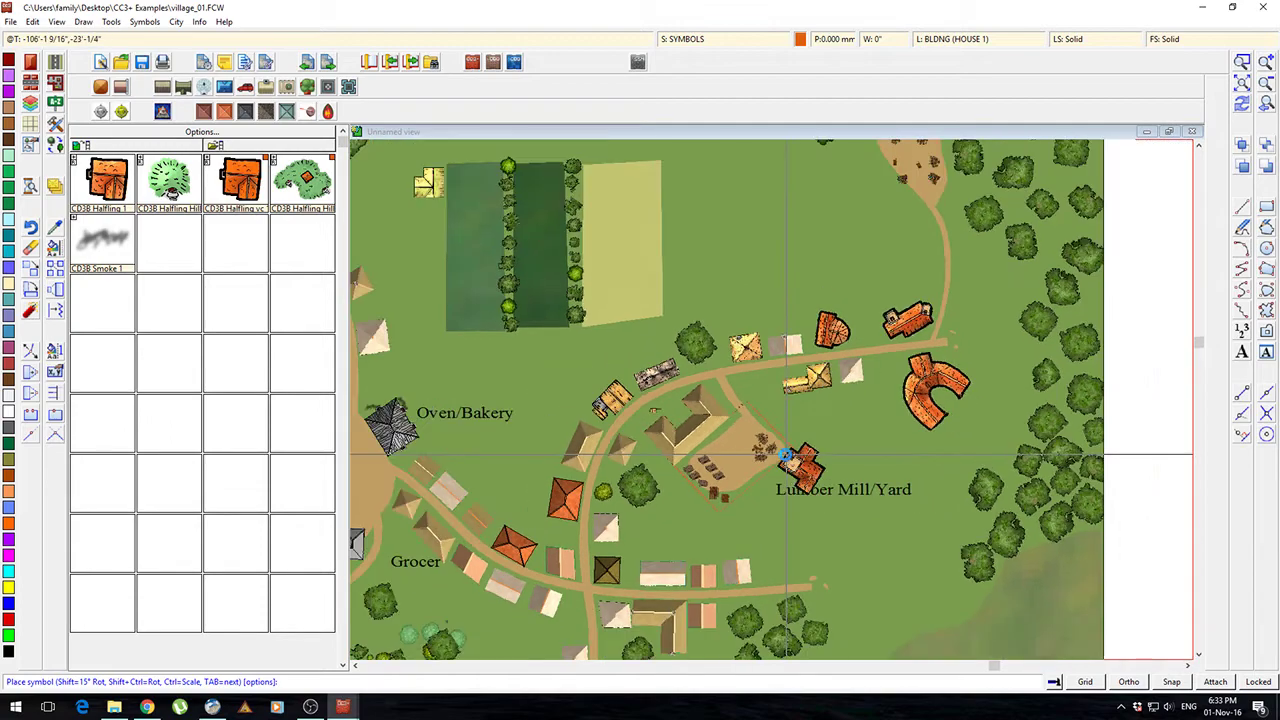
scroll(787, 455, "down", 3)
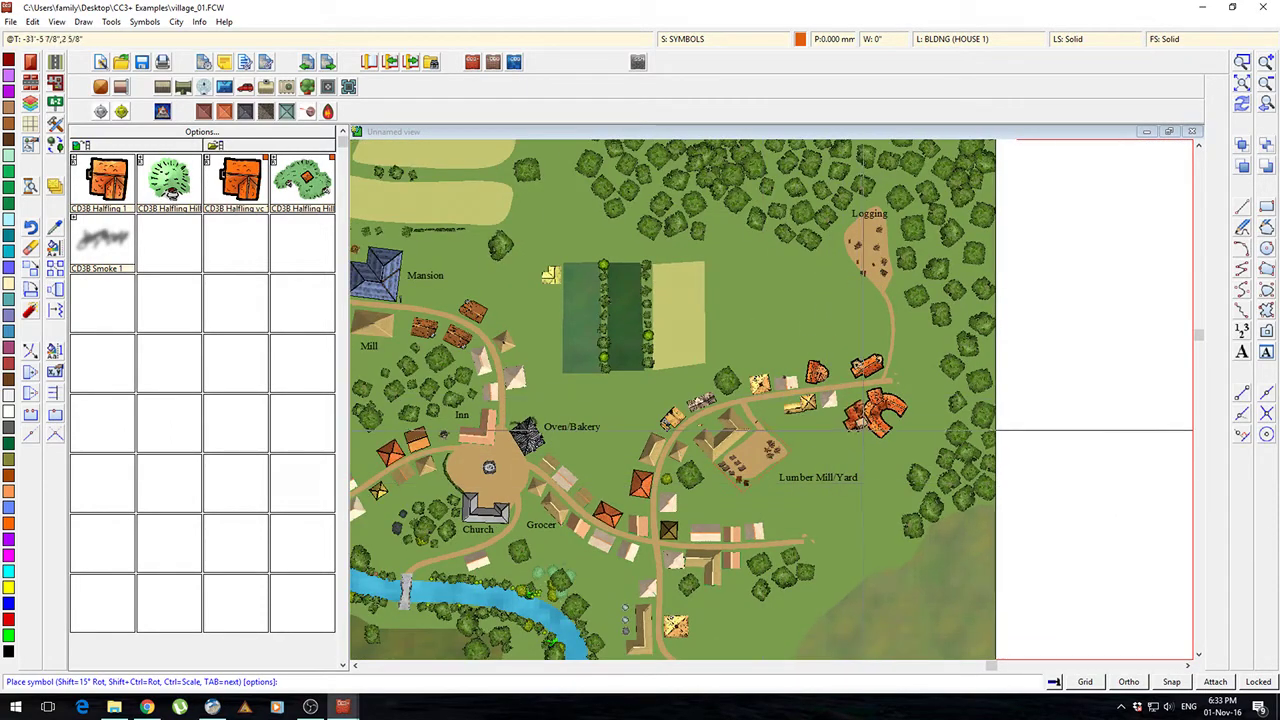
Step: Browse the house symbols in the CD3 Bitmap A Classic and CD3 Bitmap A Default catalogs
scroll(864, 431, "up", 2)
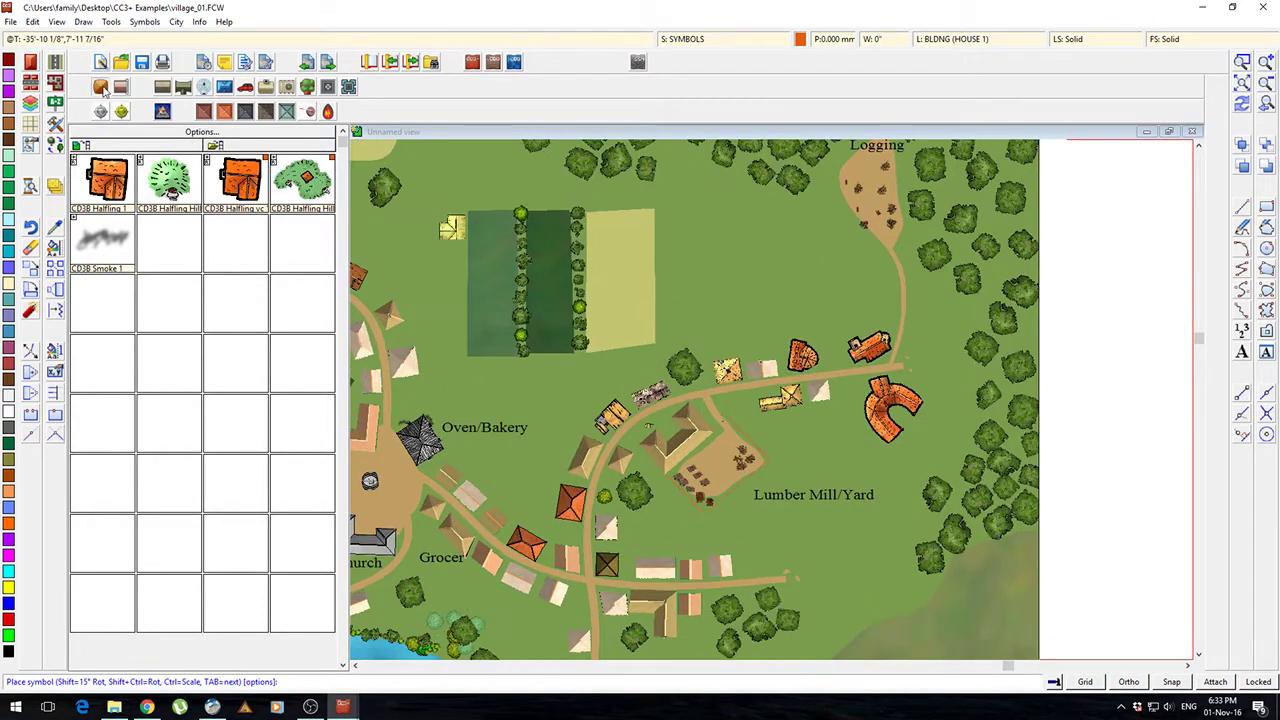
left_click(101, 87)
double_click(624, 215)
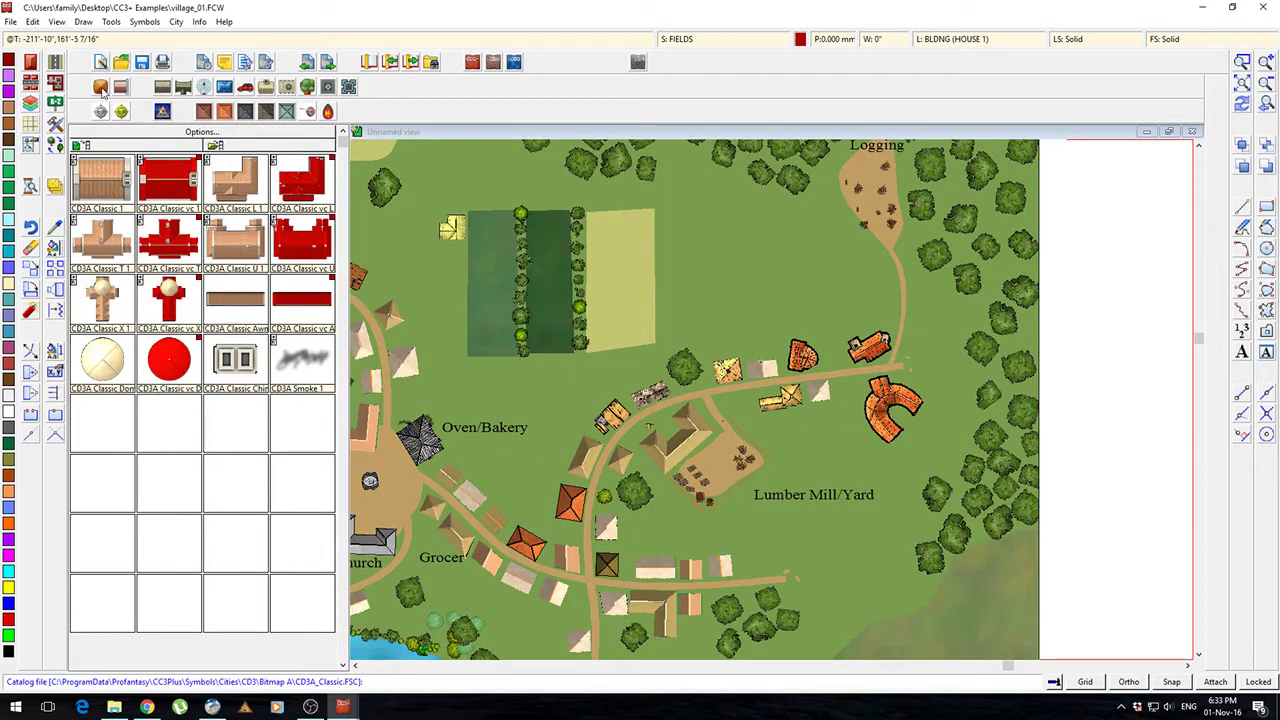
left_click(101, 87)
double_click(615, 229)
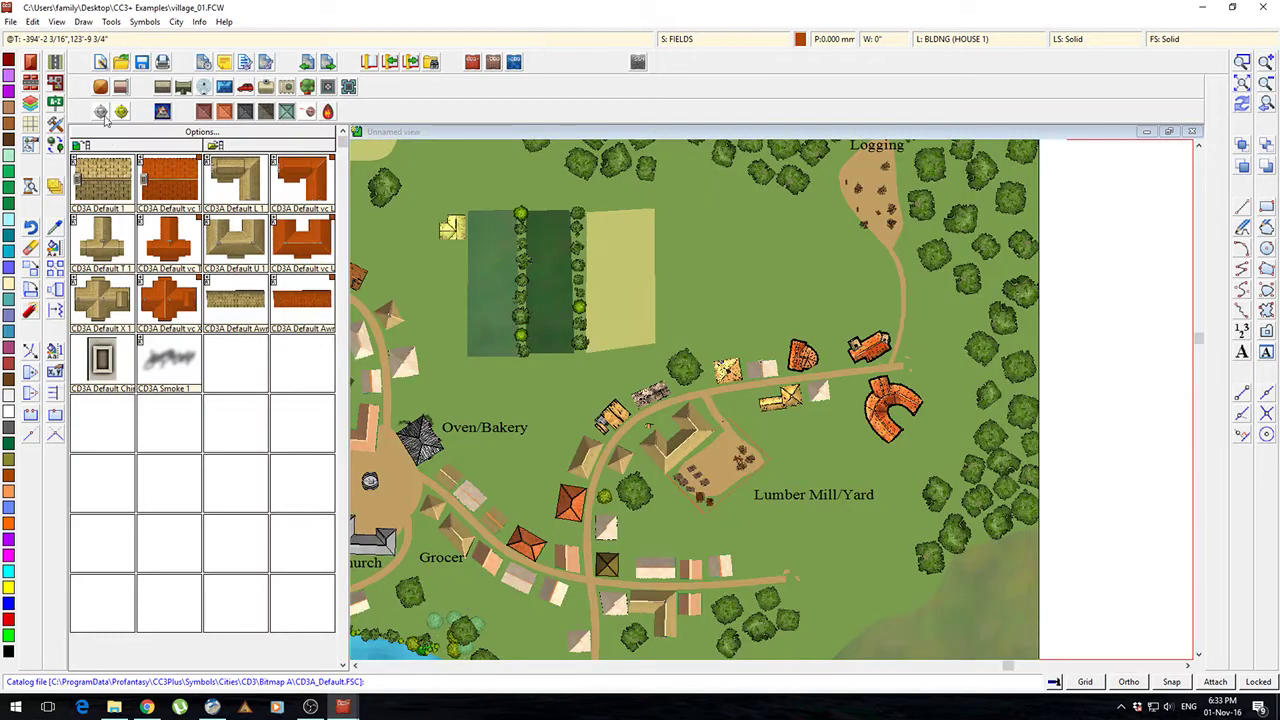
Step: Load the CD3 Bitmap A Gothic catalog and preview a scaled-down CD3A Gothic vc 1 house over the village map
left_click(102, 112)
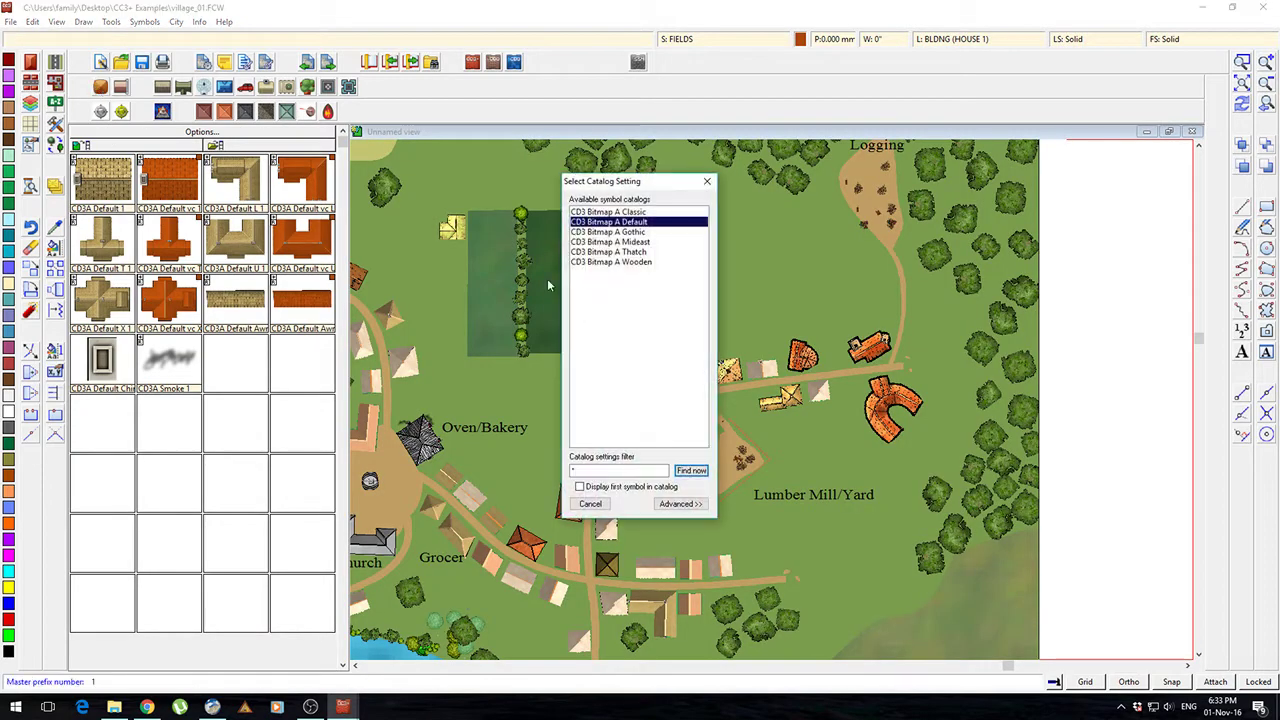
double_click(624, 232)
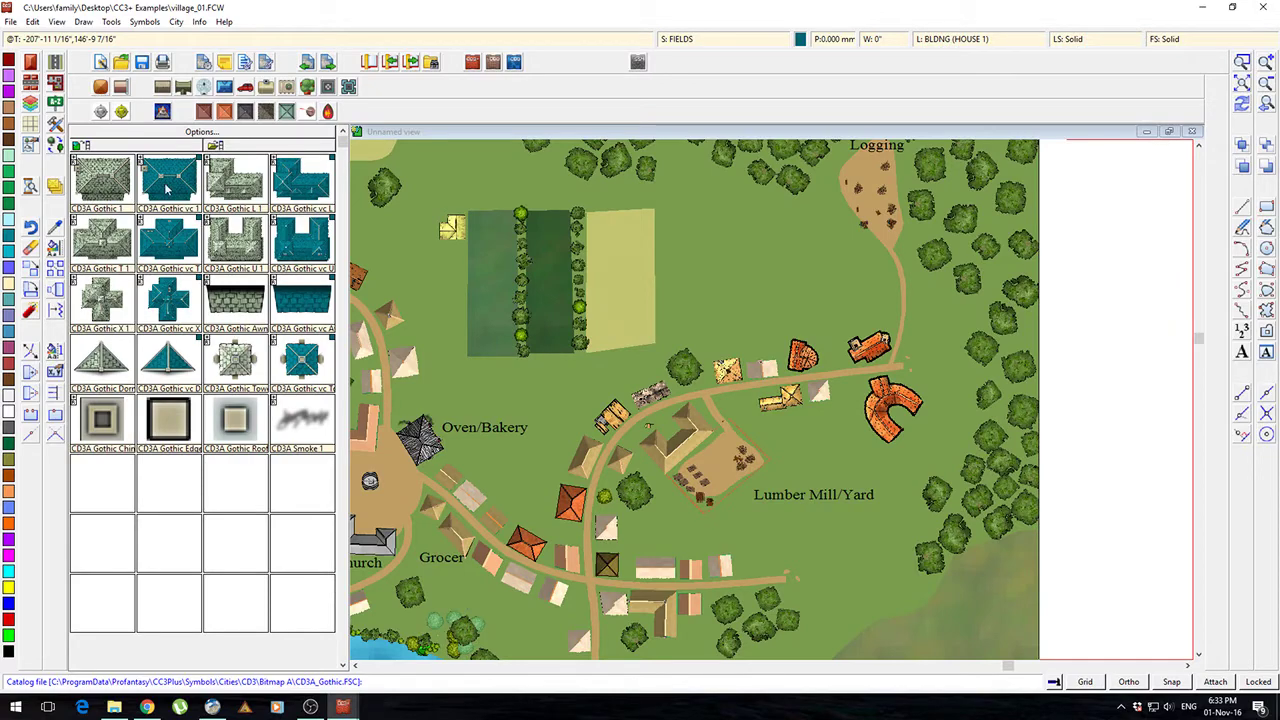
left_click(167, 187)
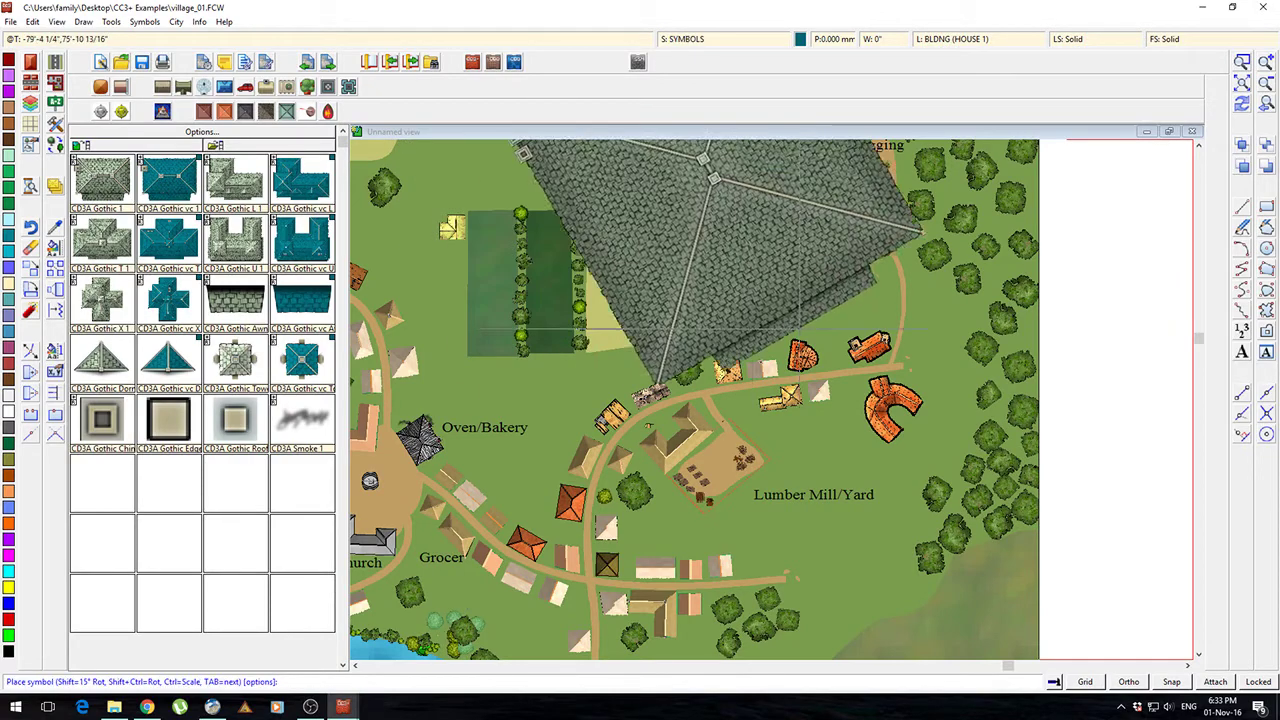
key("ctrl")
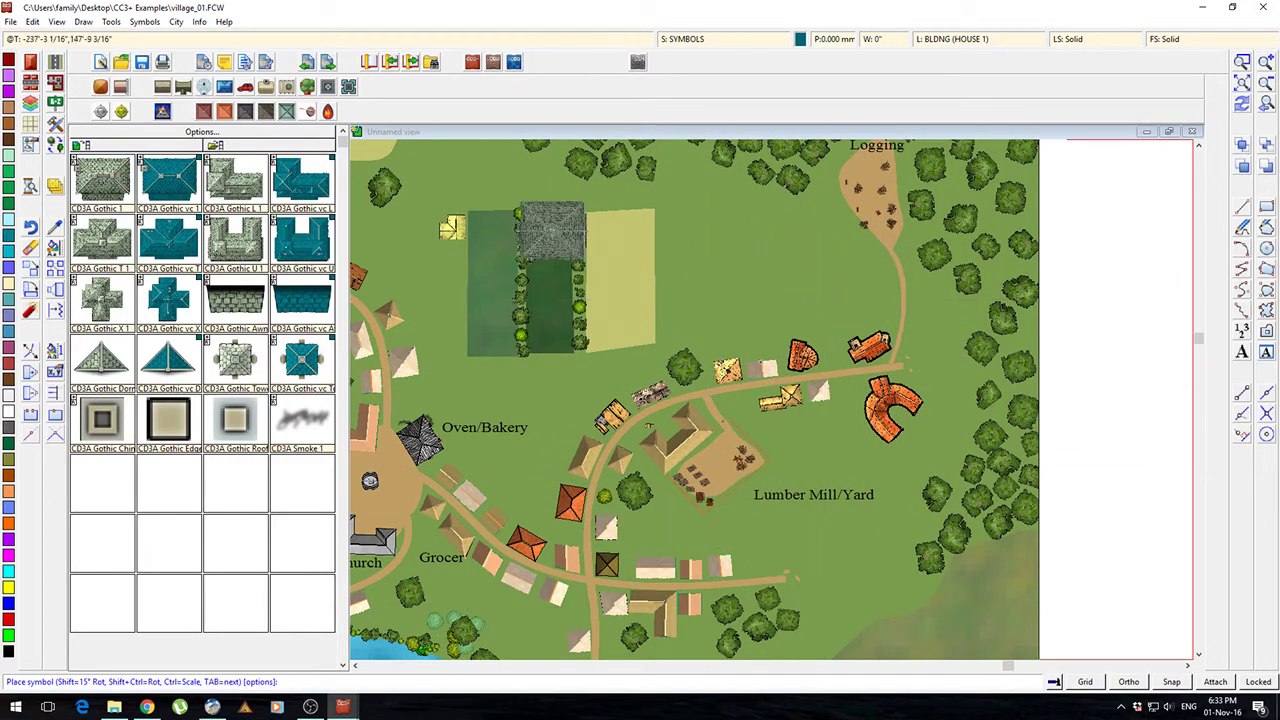
Step: Look through the symbol catalogs for vehicles, classical buildings and skyscrapers
left_click(245, 88)
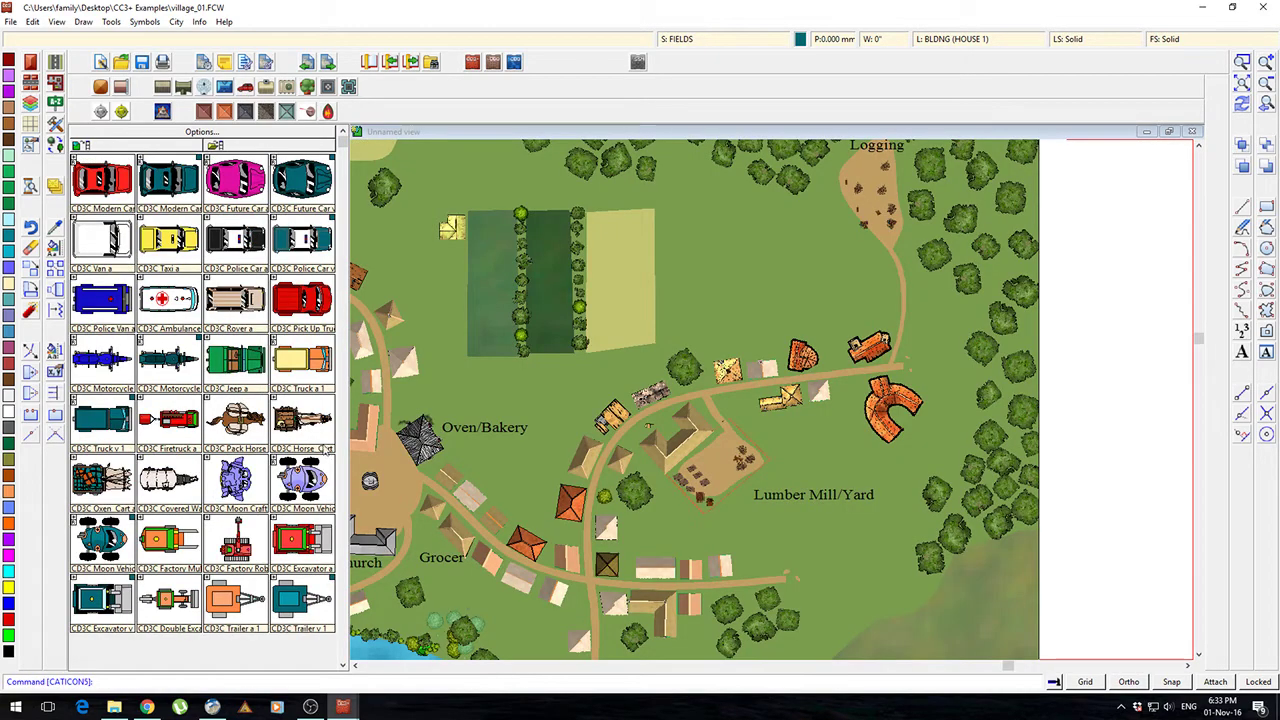
left_click(268, 88)
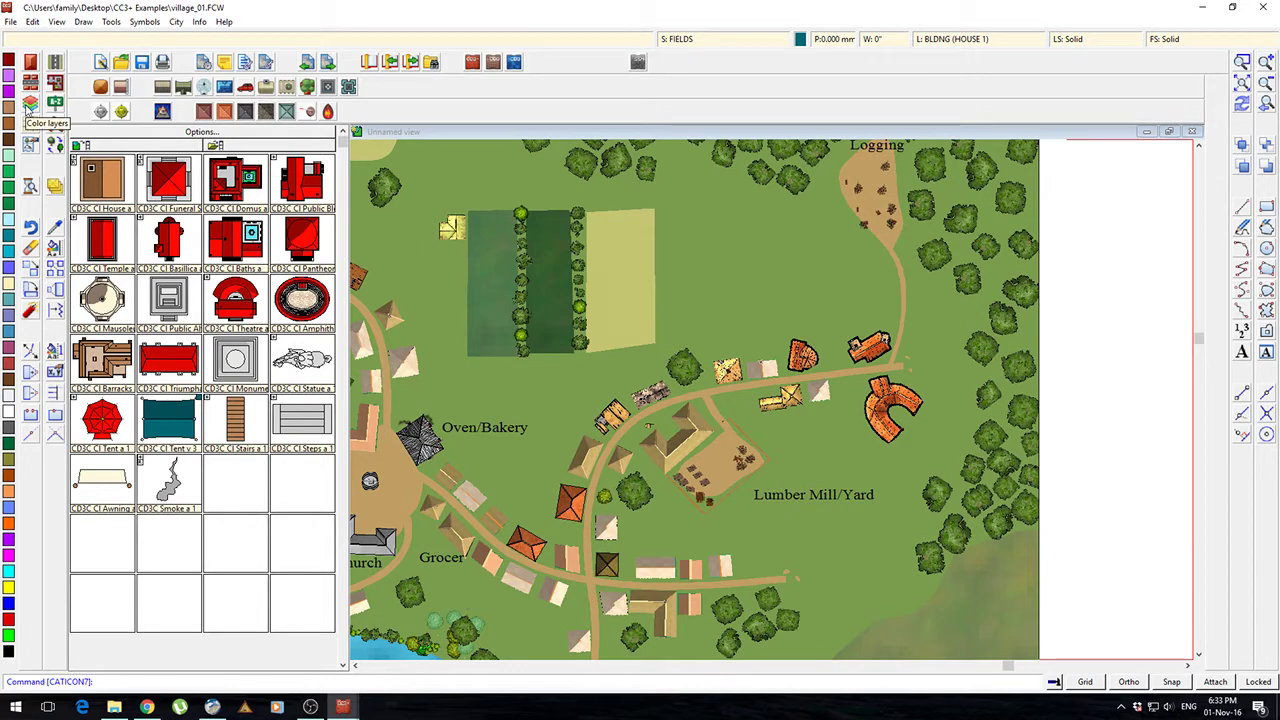
left_click(328, 88)
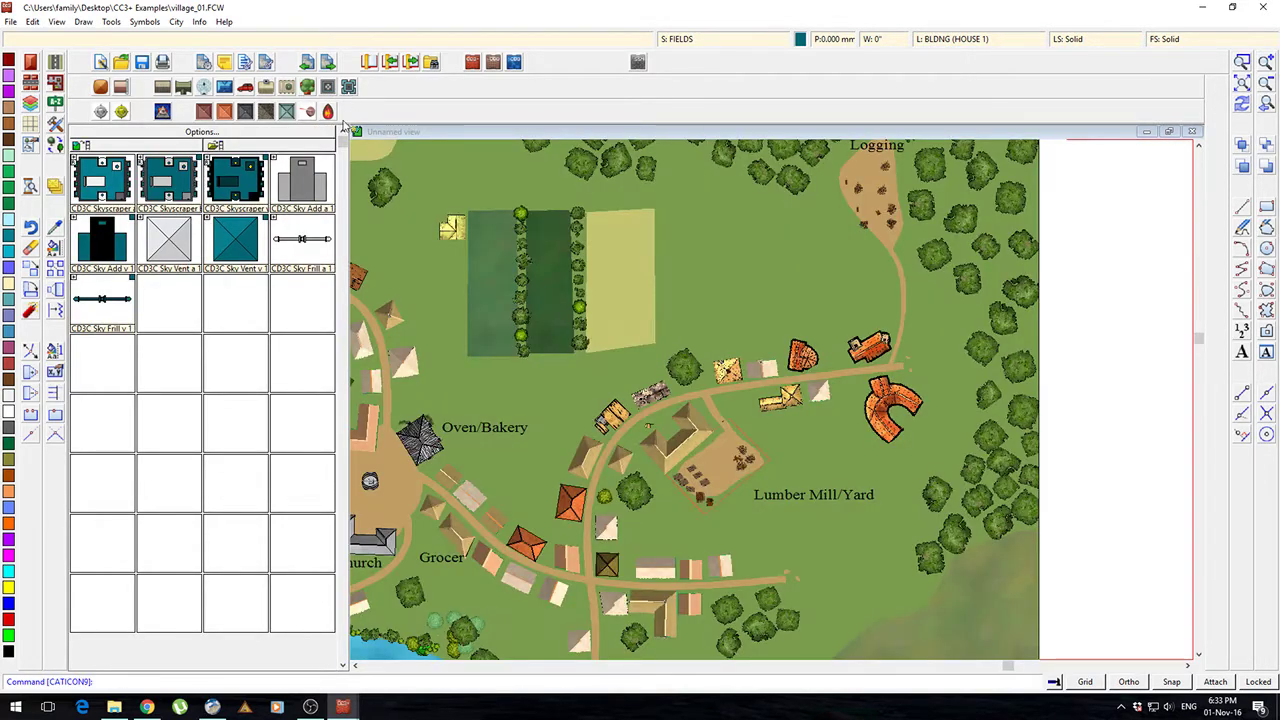
left_click_drag(830, 274, 875, 263)
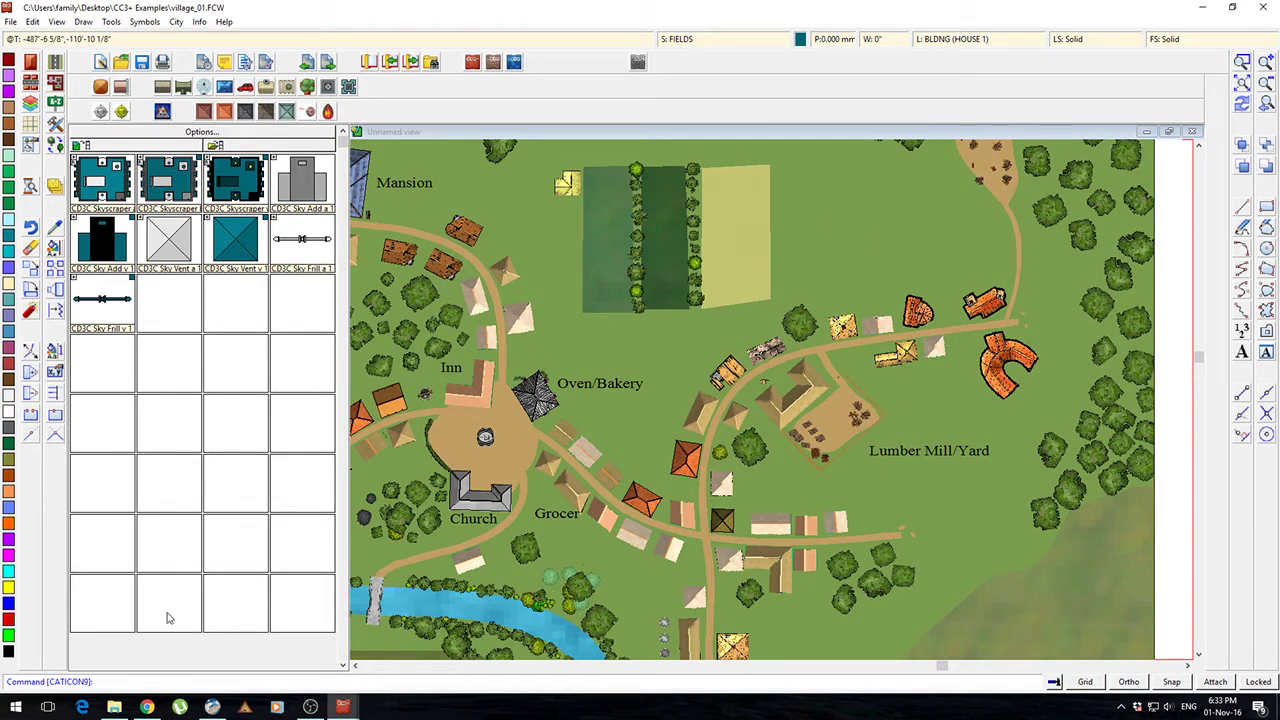
Step: Switch to Realm Works and open the Faerun World Map from the Faerun topic in the World Almanac
left_click(212, 707)
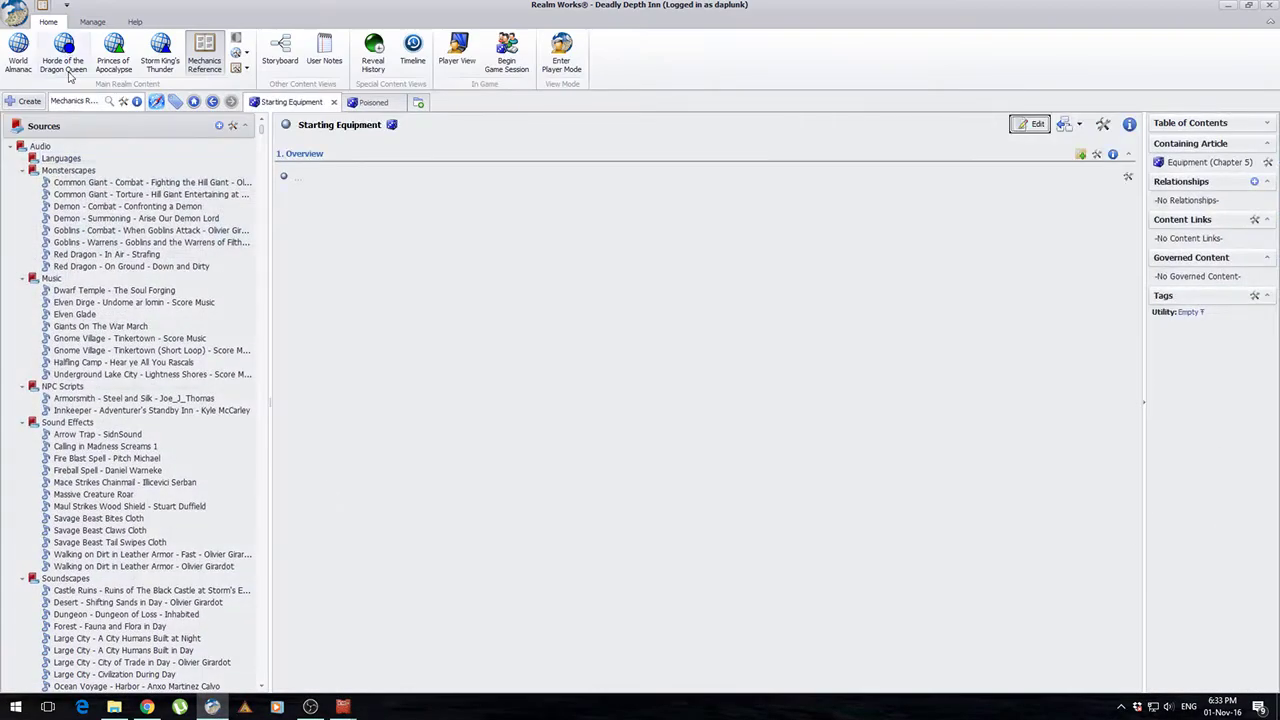
left_click(18, 52)
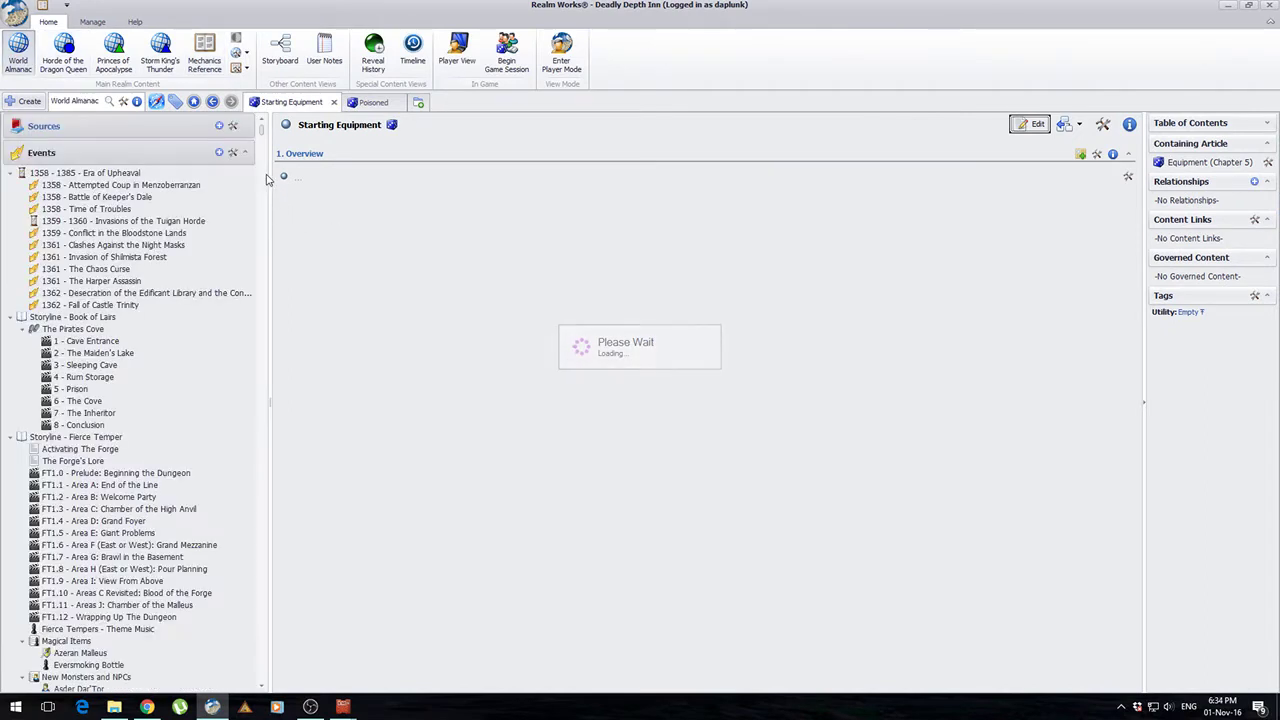
left_click_drag(262, 132, 256, 611)
scroll(82, 218, "up", 2)
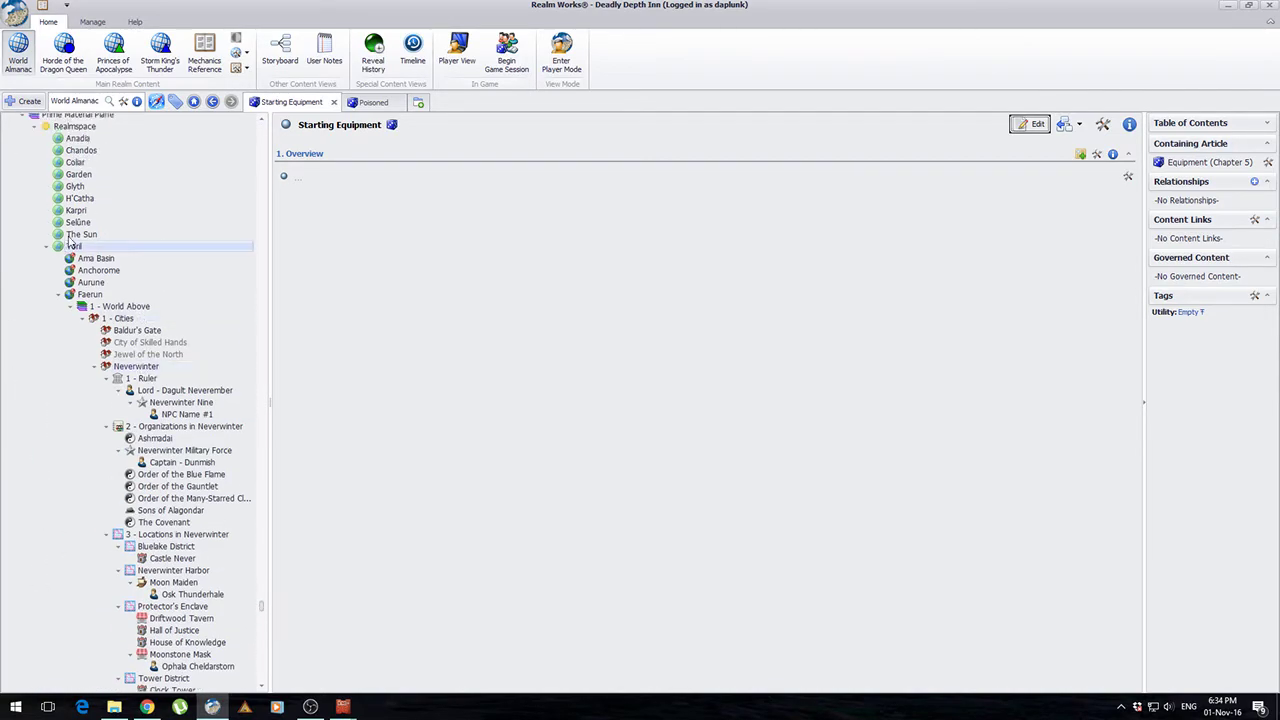
left_click(90, 294)
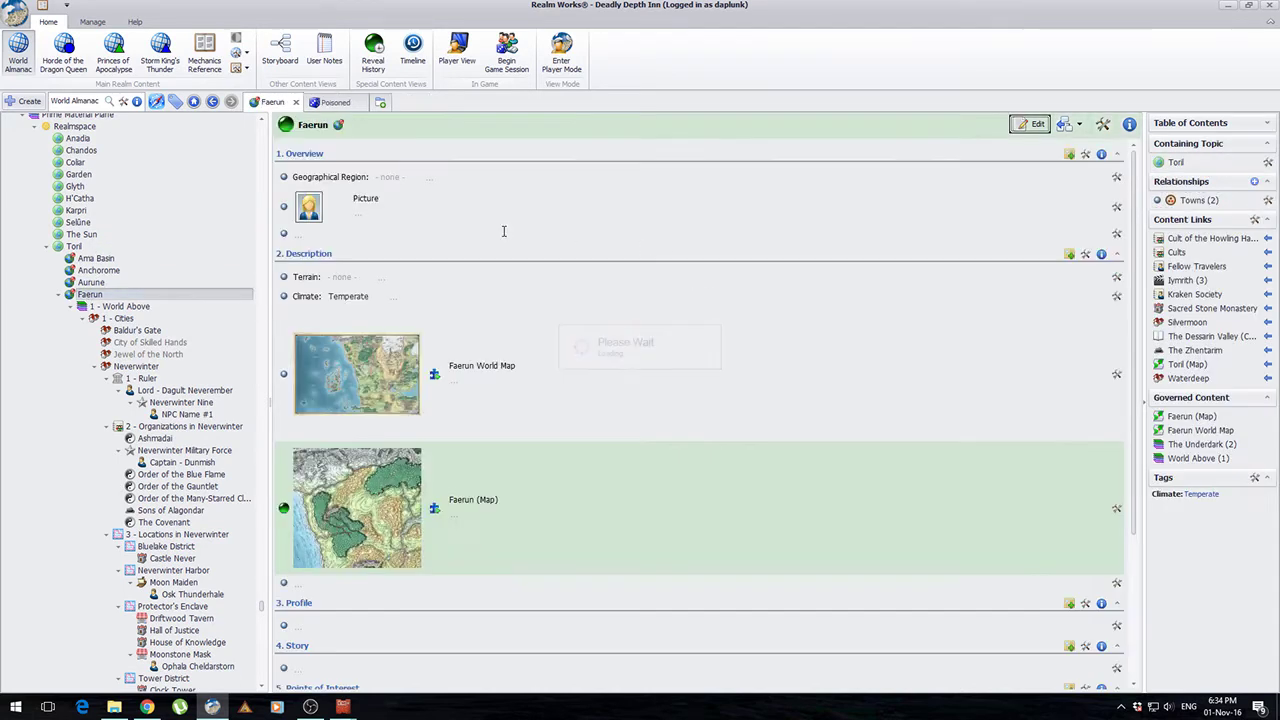
left_click(434, 374)
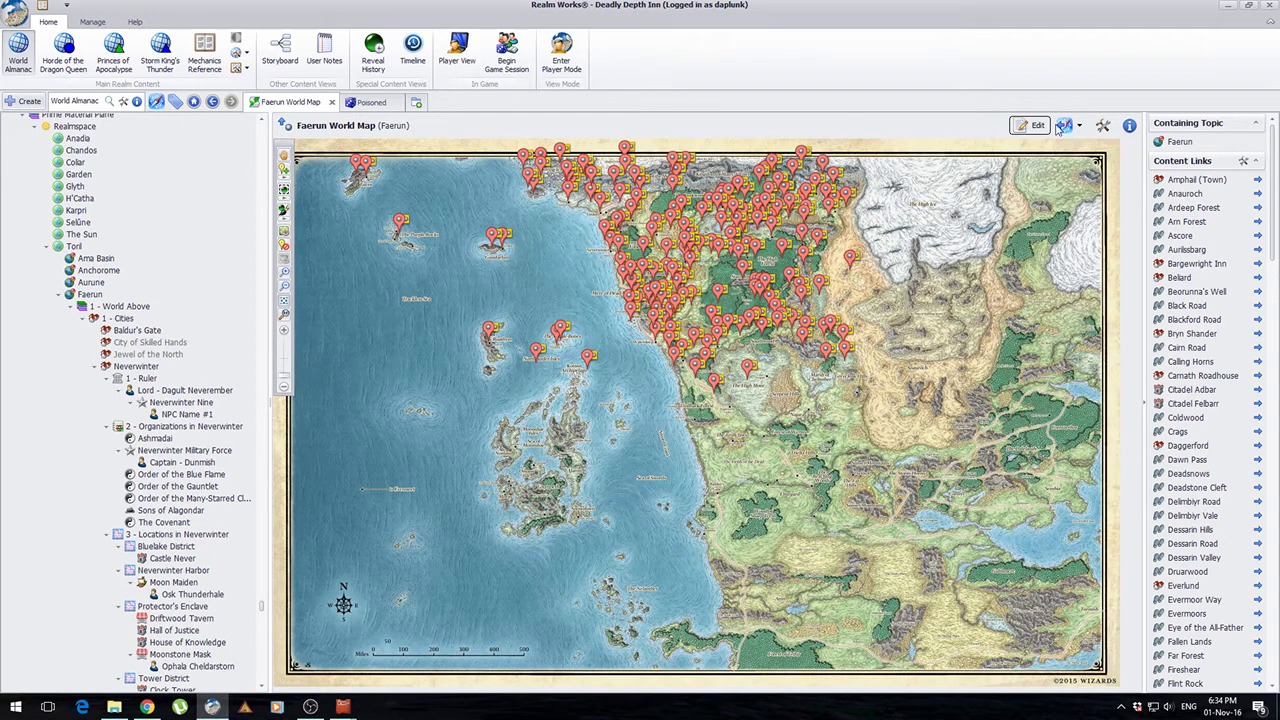
Step: Return to the village_01 drawing in CC3+ and view the whole village around the Inn and Church
left_click(343, 707)
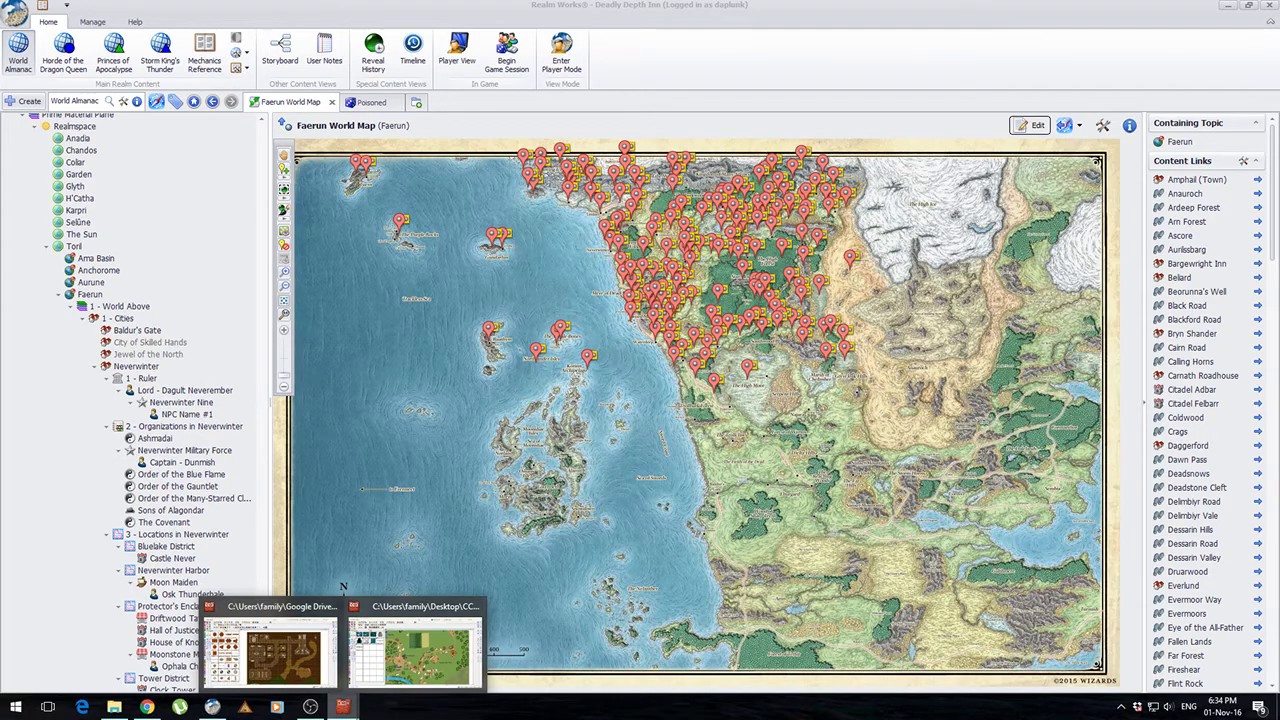
left_click(438, 641)
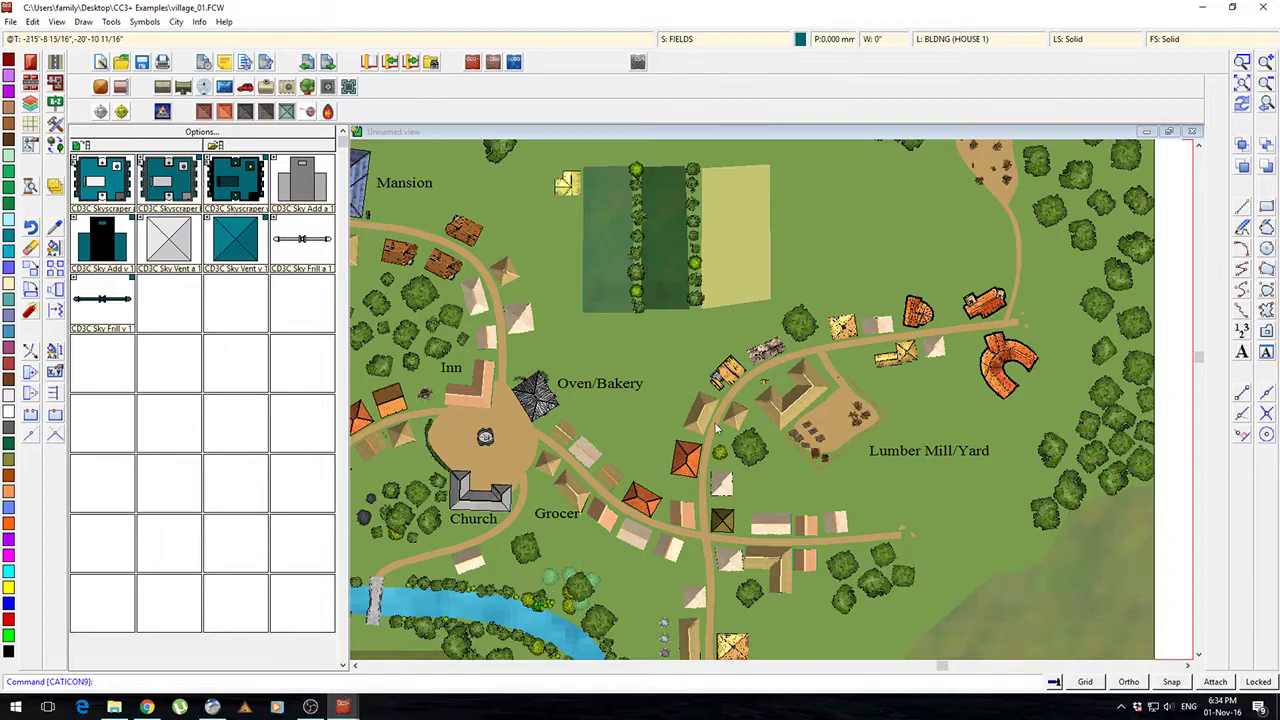
scroll(608, 408, "down", 3)
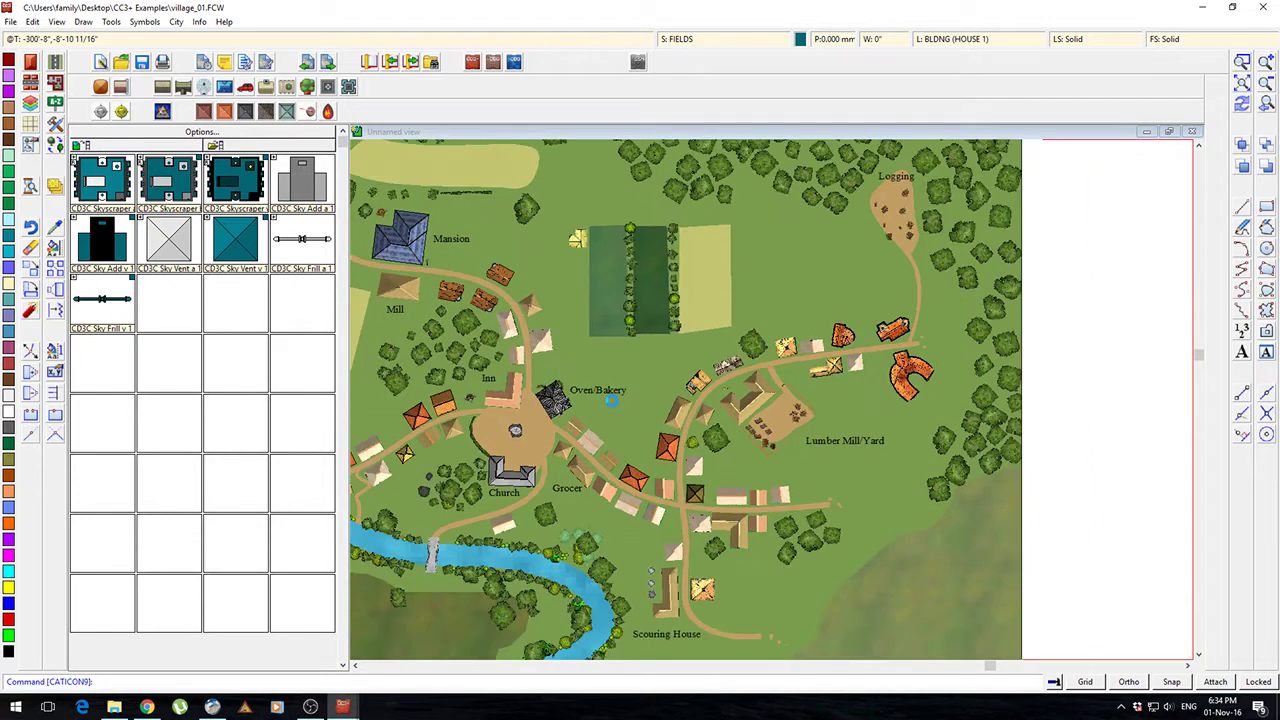
left_click_drag(649, 396, 768, 372)
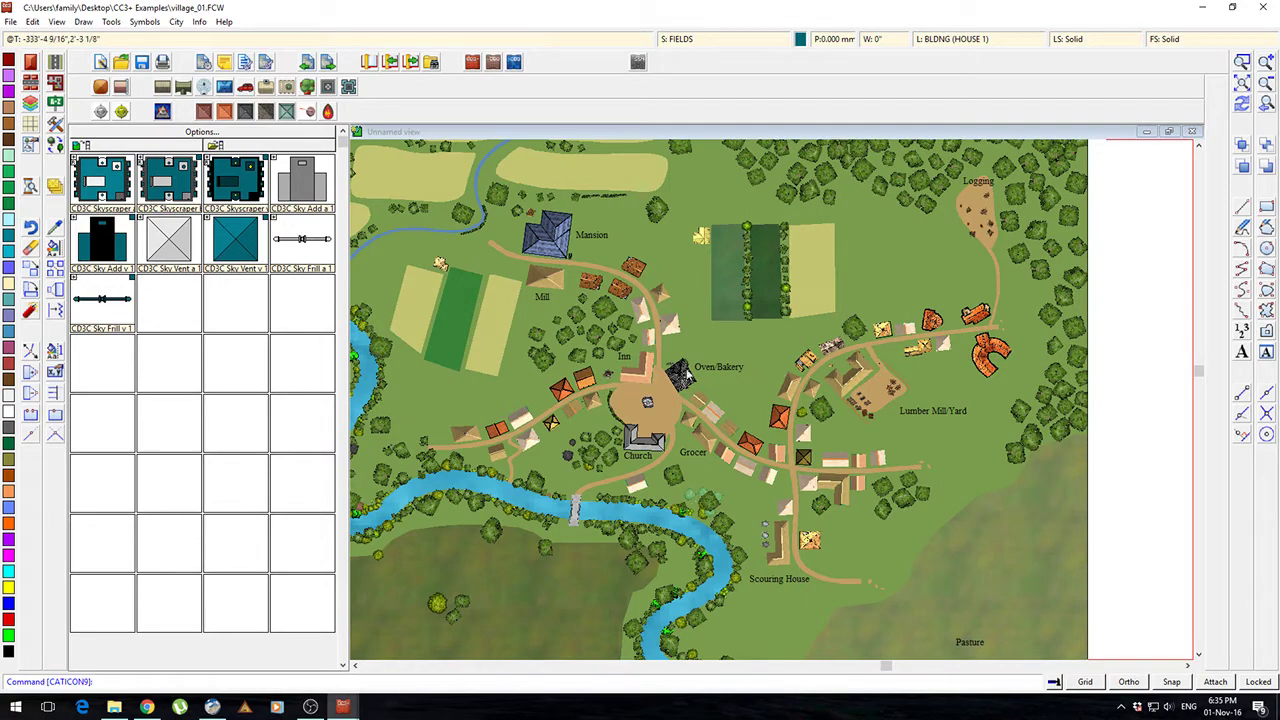
Step: Switch to Chrome and browse the thread list of the Software Discussion section on the Cartographers' Guild forum
left_click(147, 707)
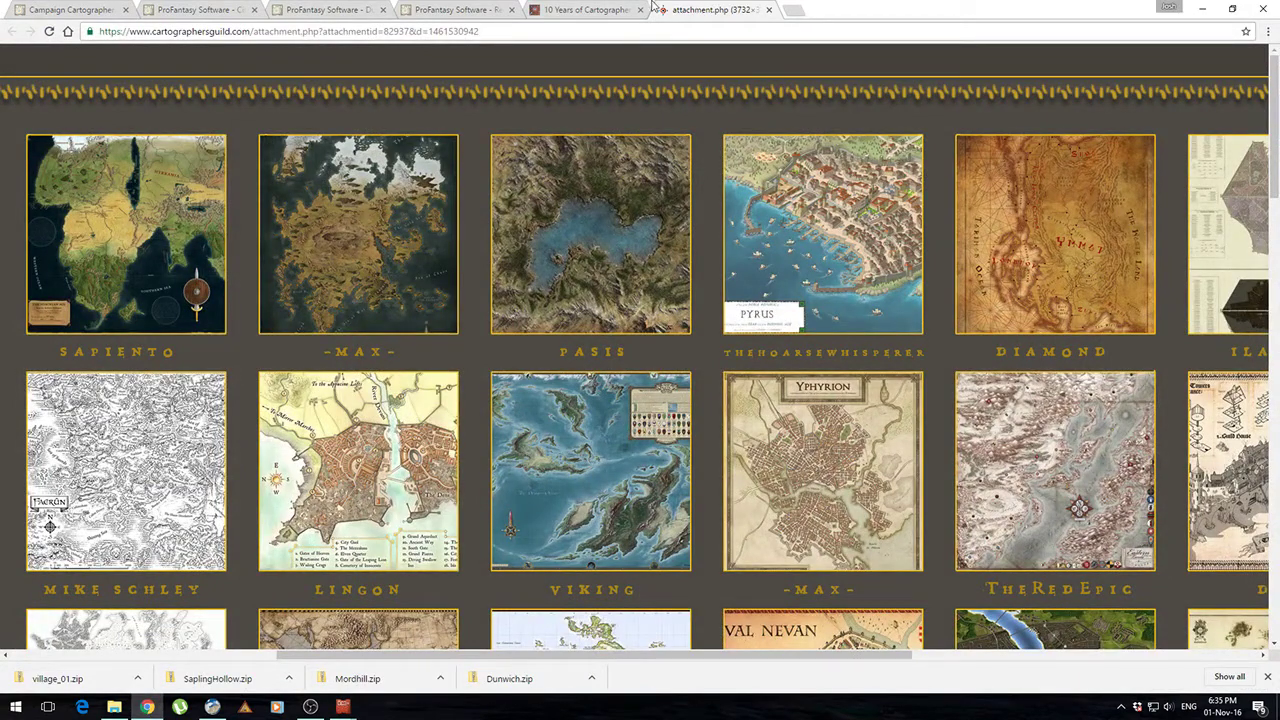
left_click(610, 9)
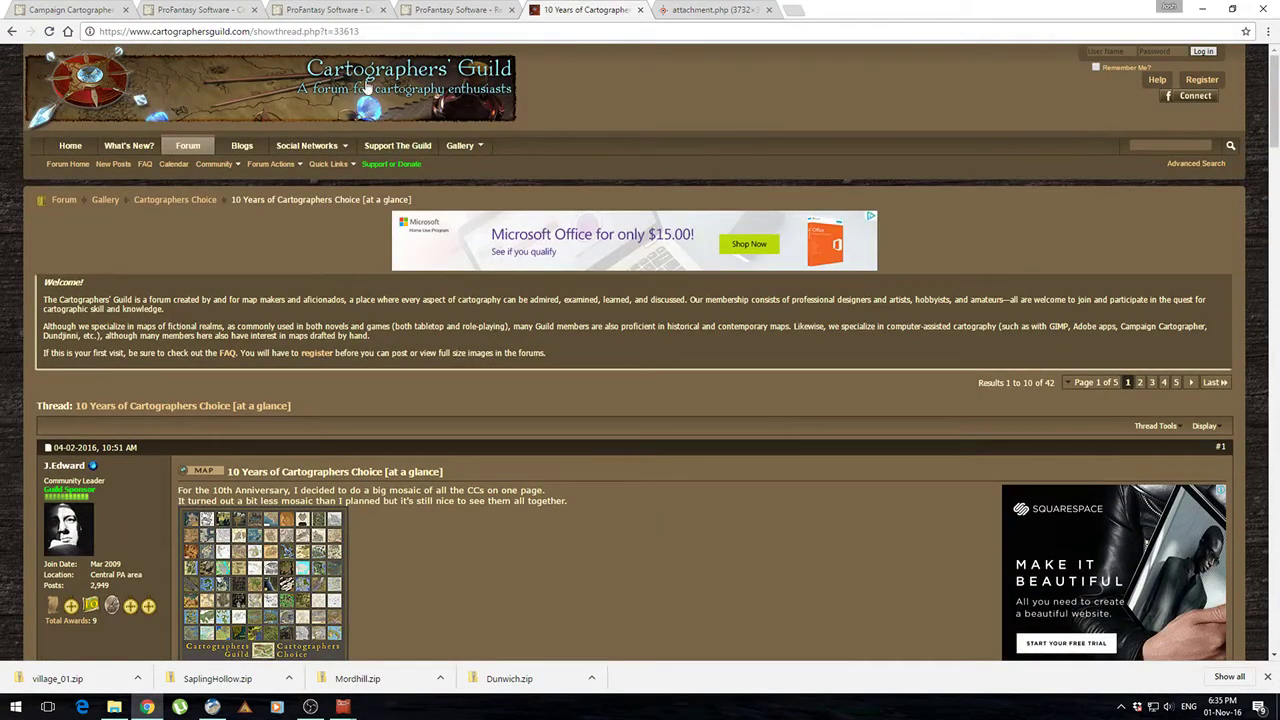
left_click(333, 88)
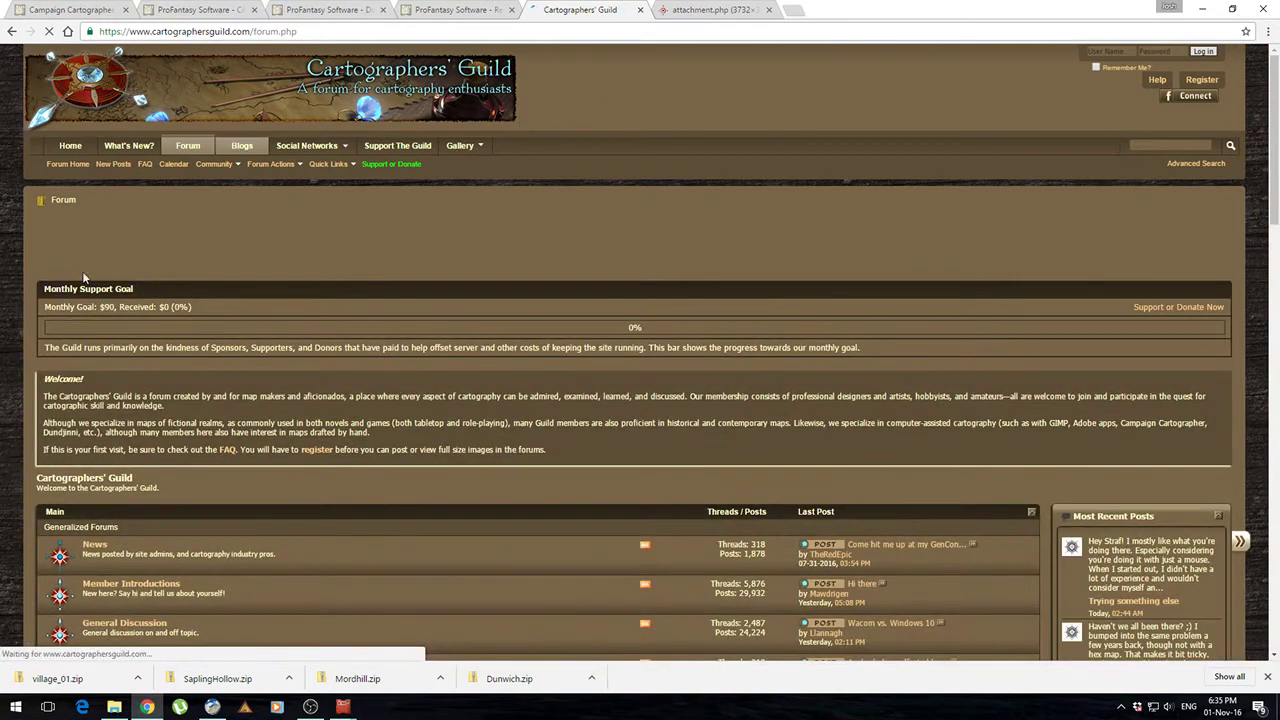
scroll(496, 350, "down", 3)
scroll(434, 386, "down", 10)
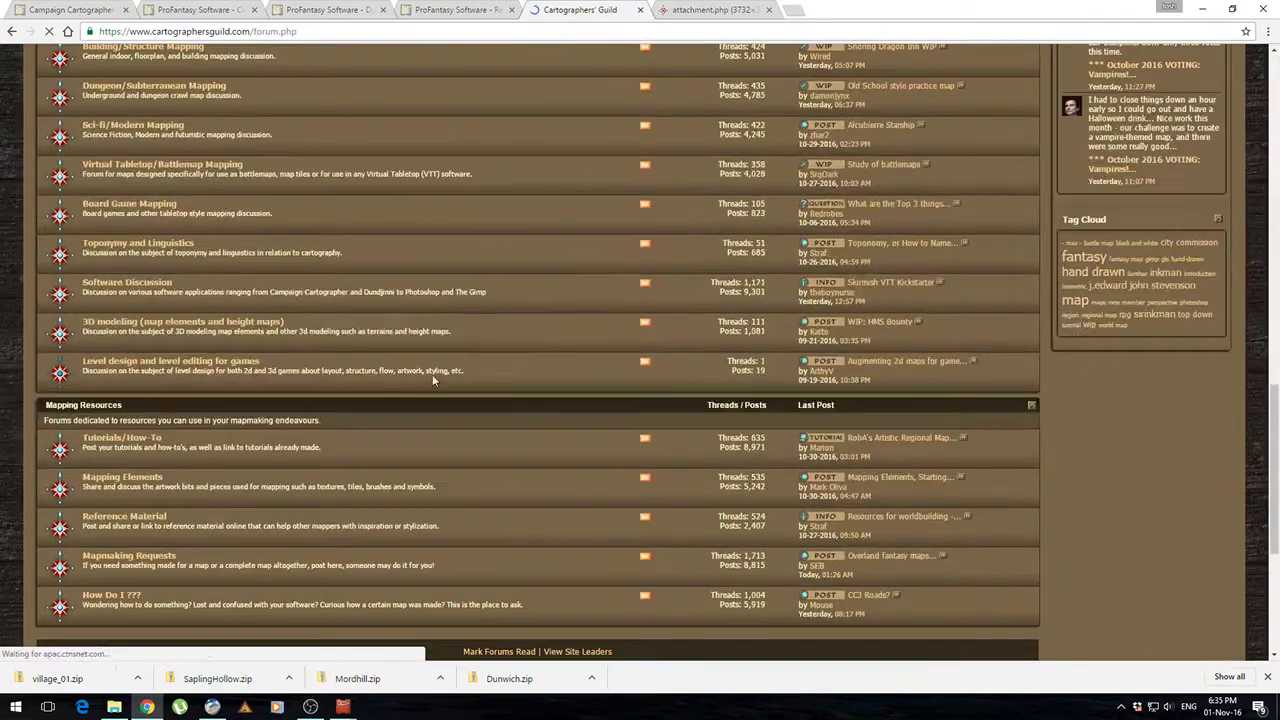
left_click(118, 286)
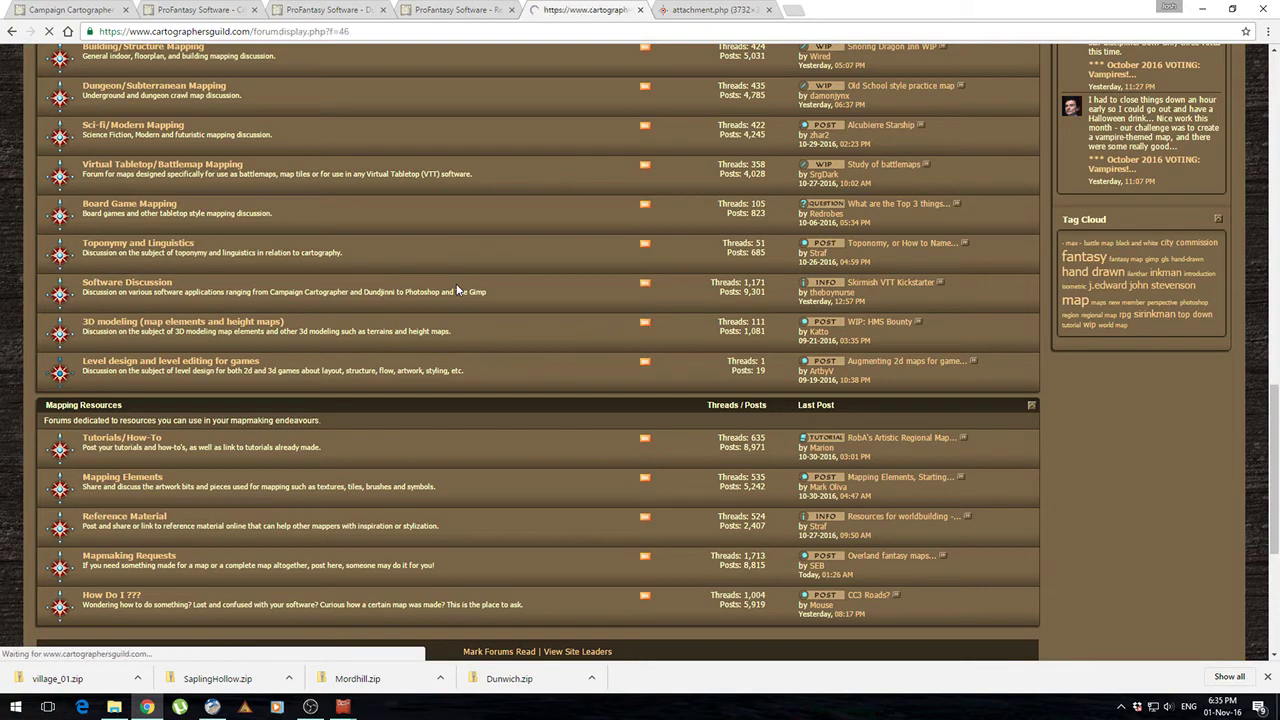
scroll(287, 302, "down", 5)
scroll(287, 302, "down", 1)
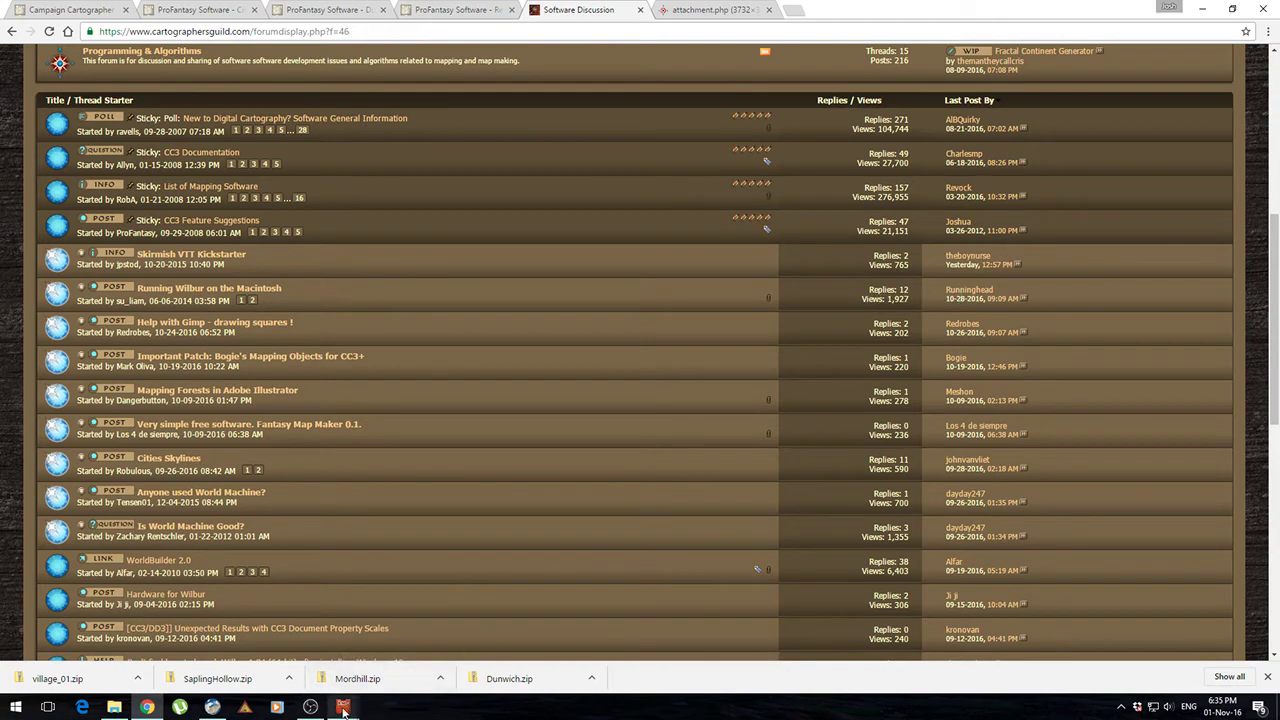
Step: Switch back to CC3+ and bring up the Small Cave dungeon drawing
mouse_move(343, 706)
left_click(414, 640)
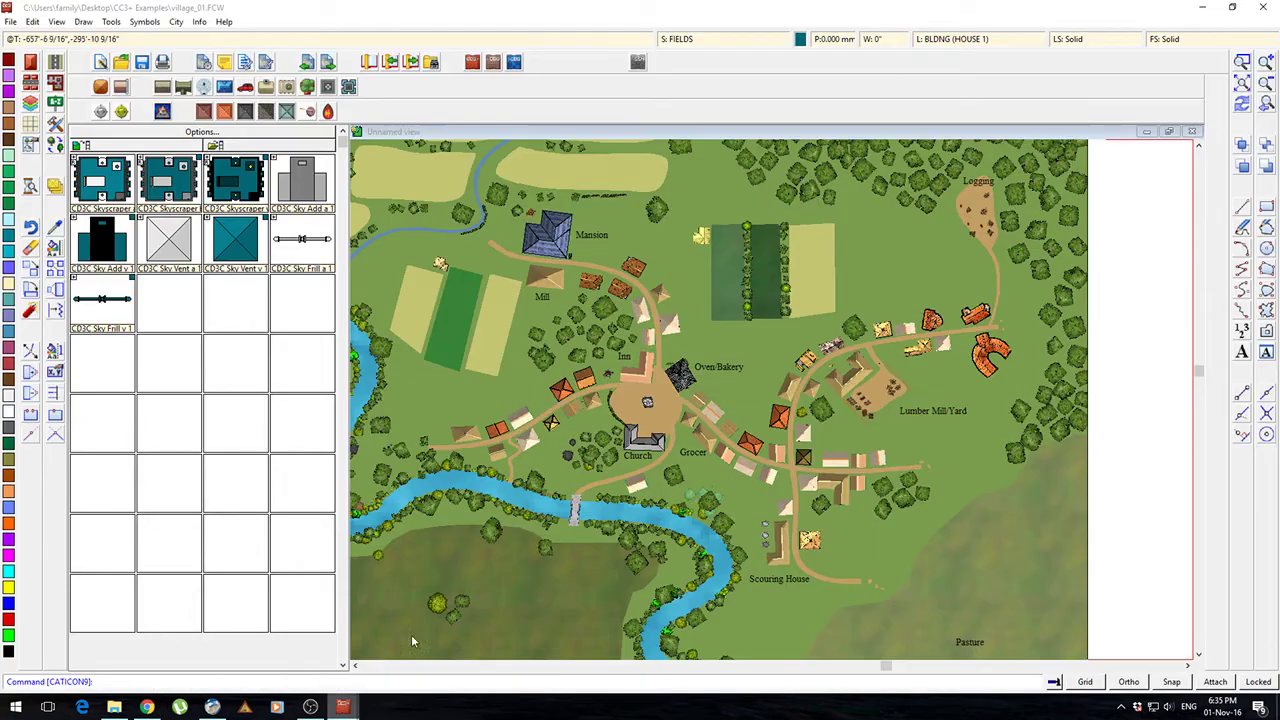
left_click(351, 706)
left_click(271, 650)
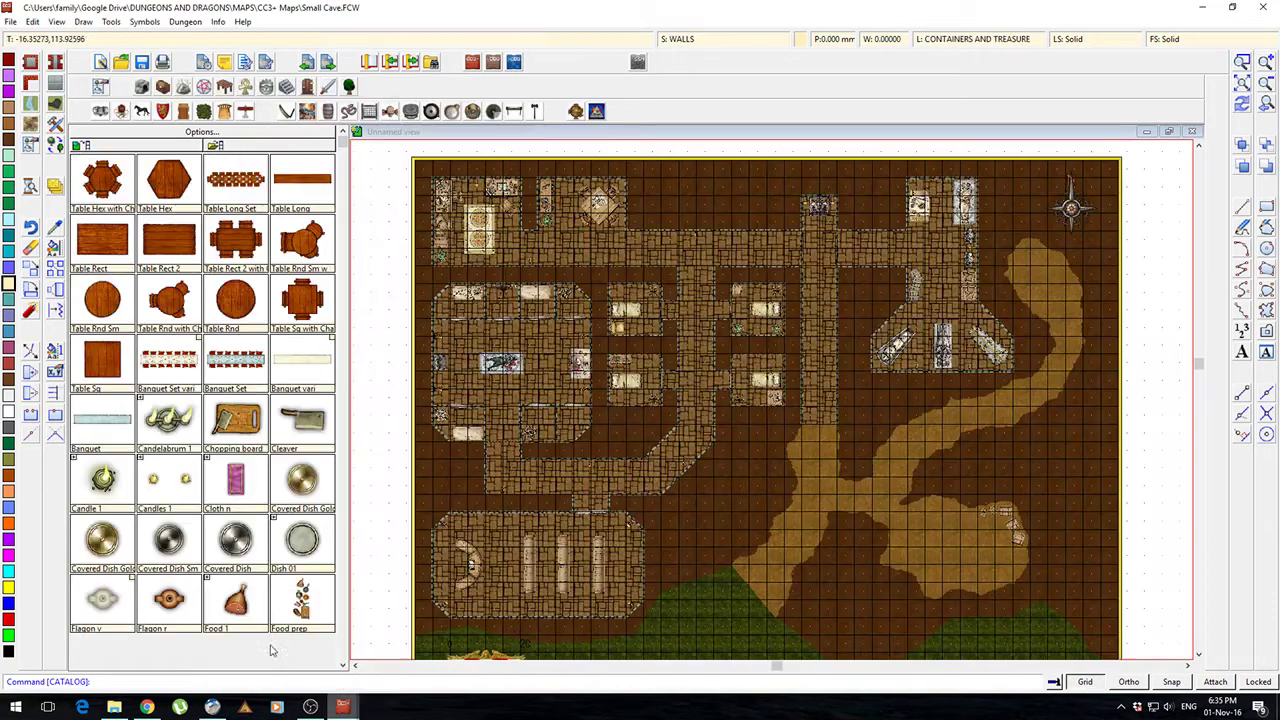